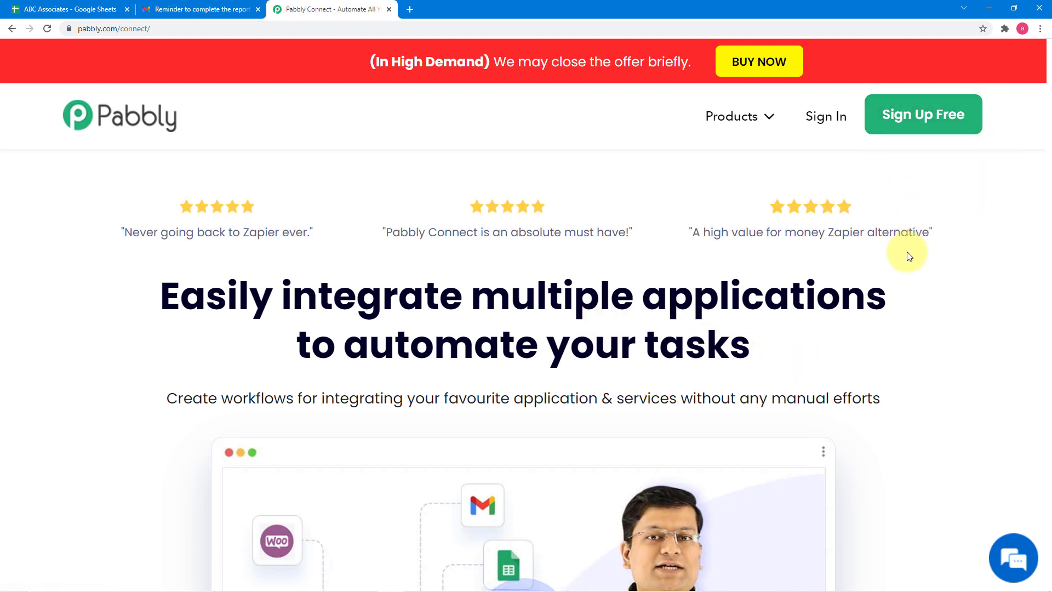
- Sign in to the Pabbly account and access Pabbly Connect from the list of all apps
left_click(826, 117)
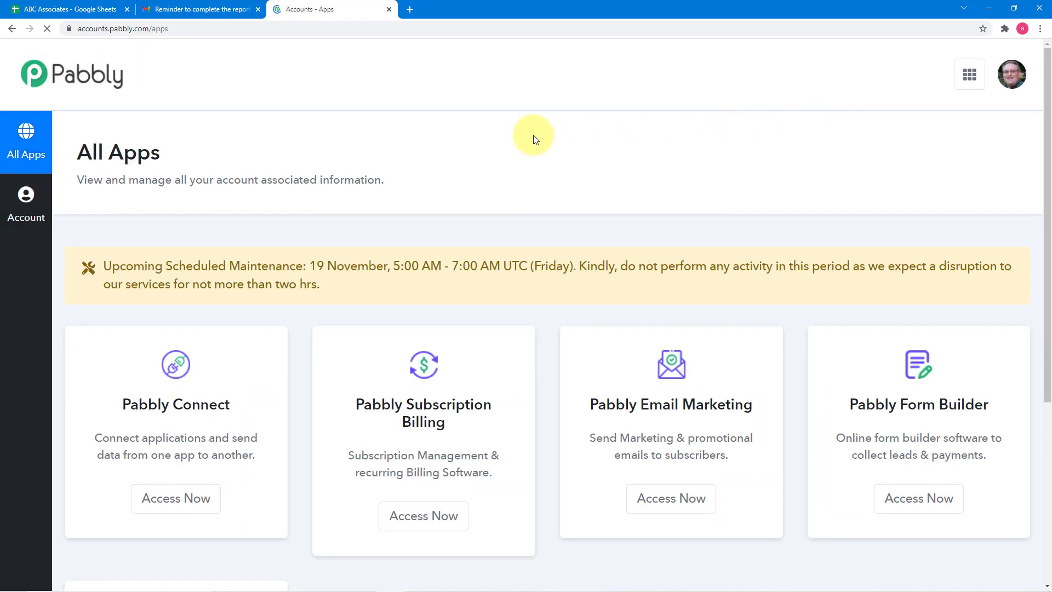
scroll(273, 232, "down", 1)
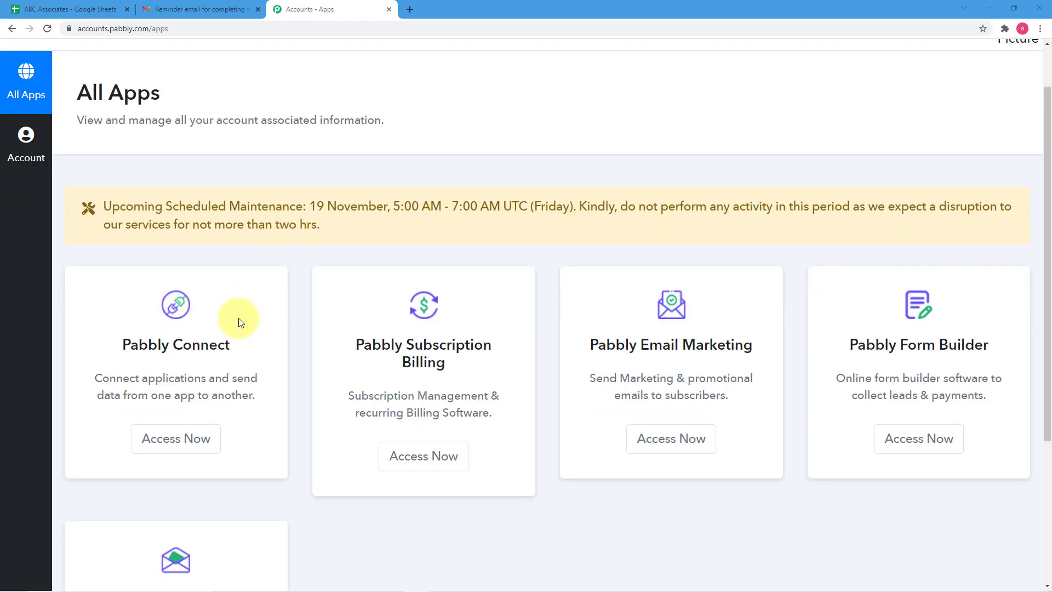
scroll(238, 318, "down", 2)
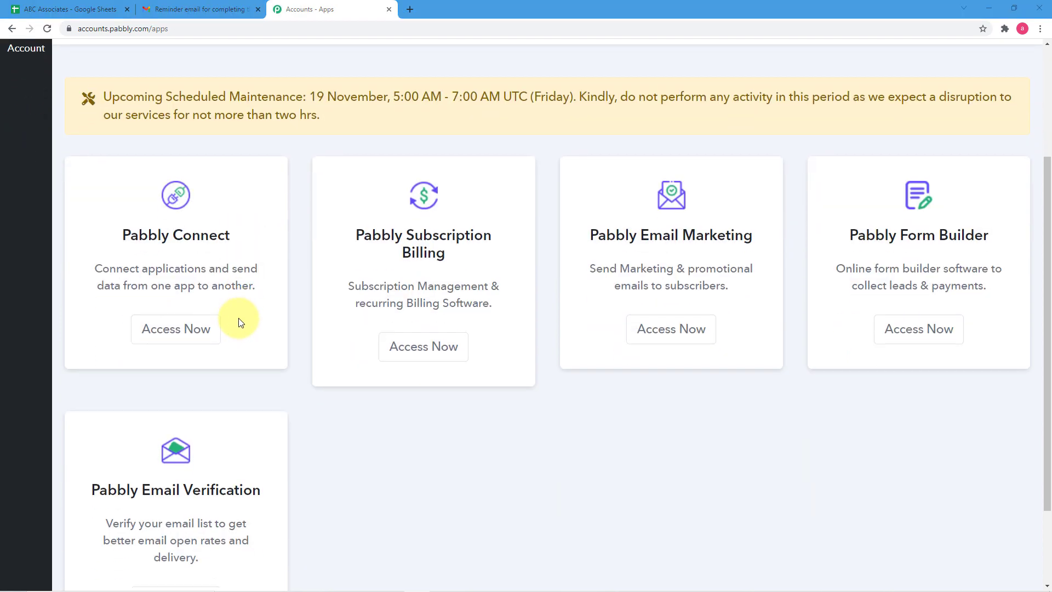
left_click(185, 339)
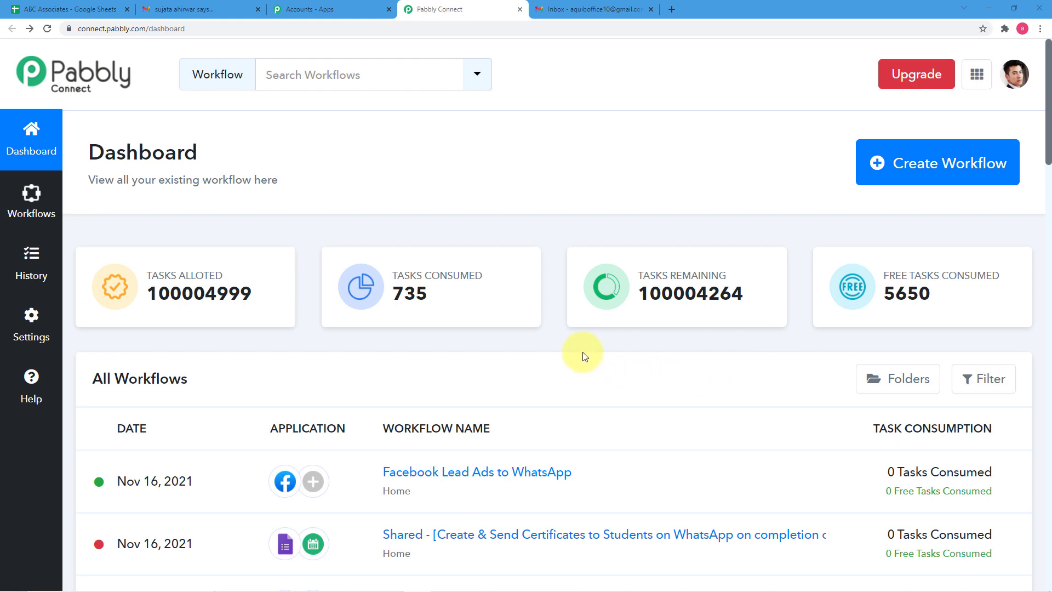
- Create a workflow named "Send Reminder Emails to Employees from Google Sheets data." and collapse its trigger section
scroll(584, 355, "down", 4)
scroll(584, 356, "down", 3)
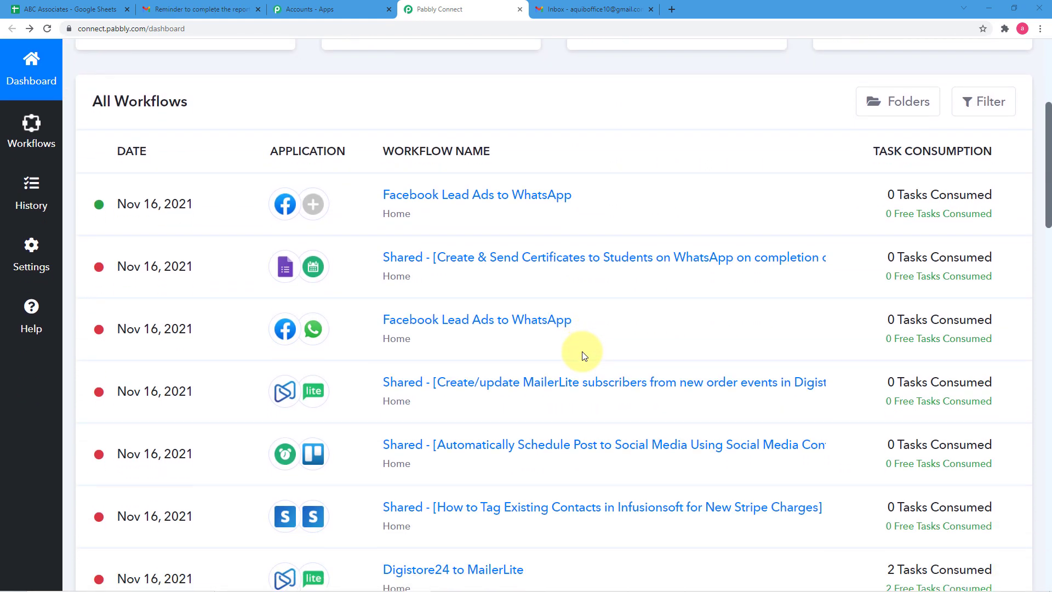
scroll(584, 355, "up", 7)
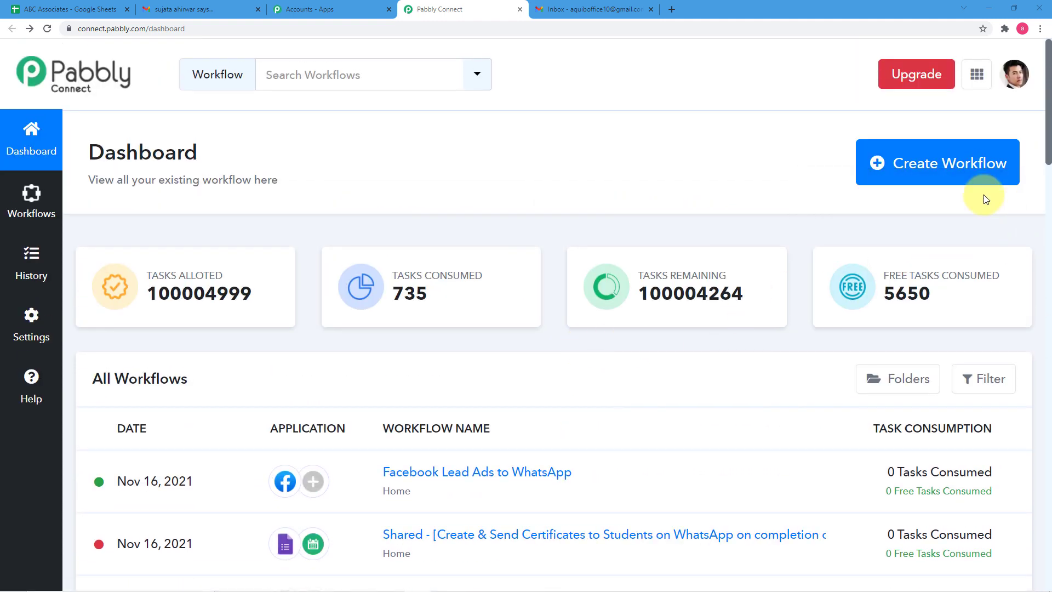
left_click(912, 174)
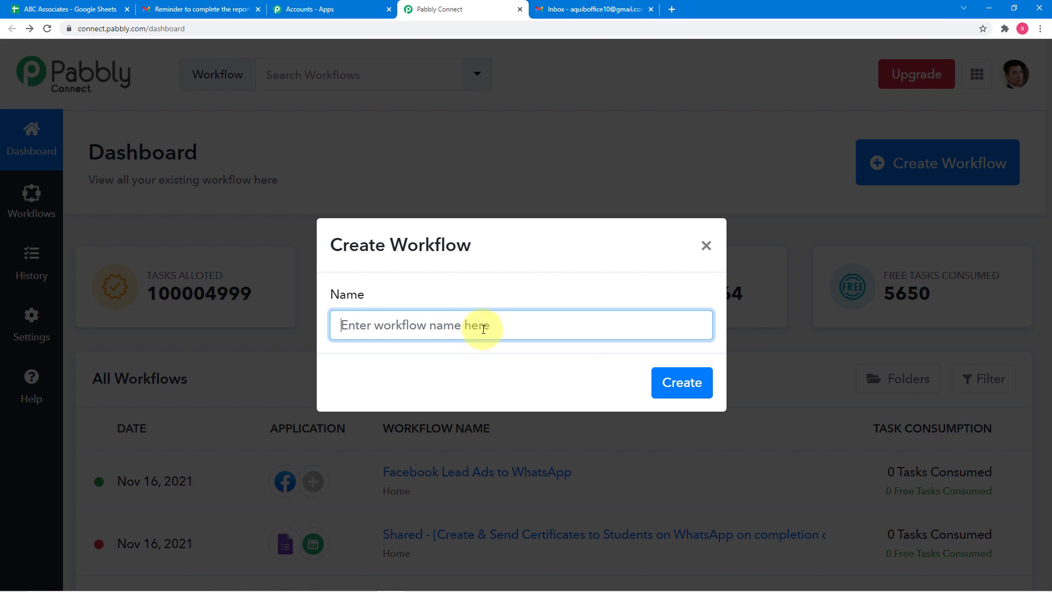
type("Send Reminder Emails to Employees from Google Sheets data.")
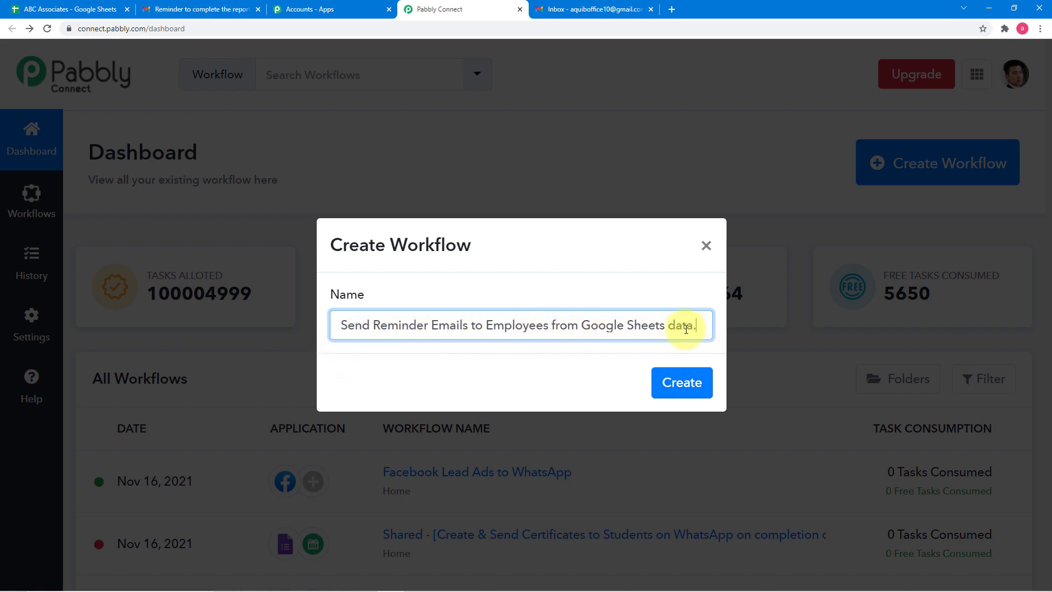
left_click(688, 383)
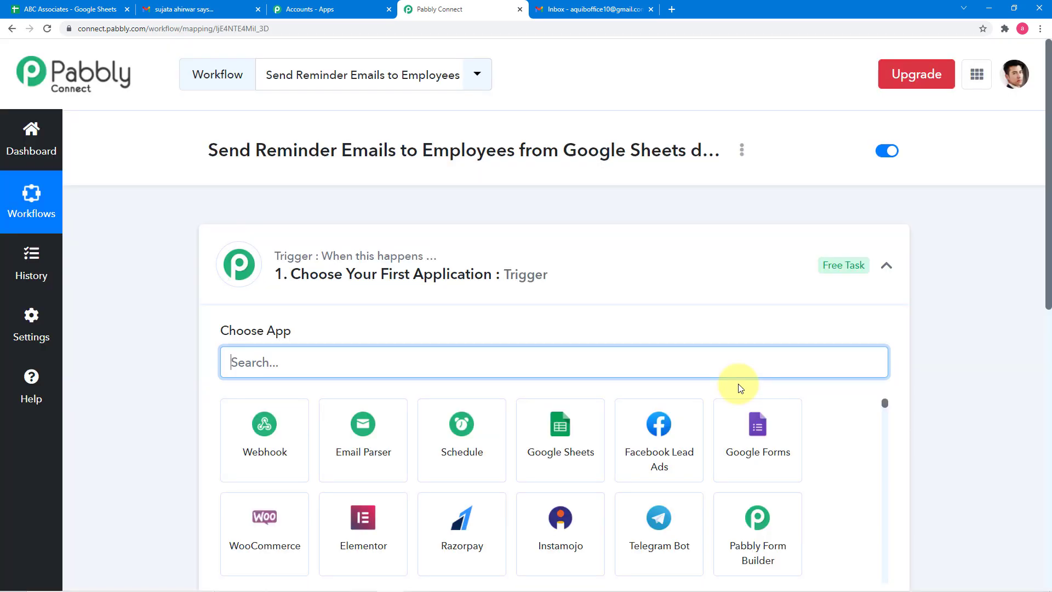
left_click(887, 266)
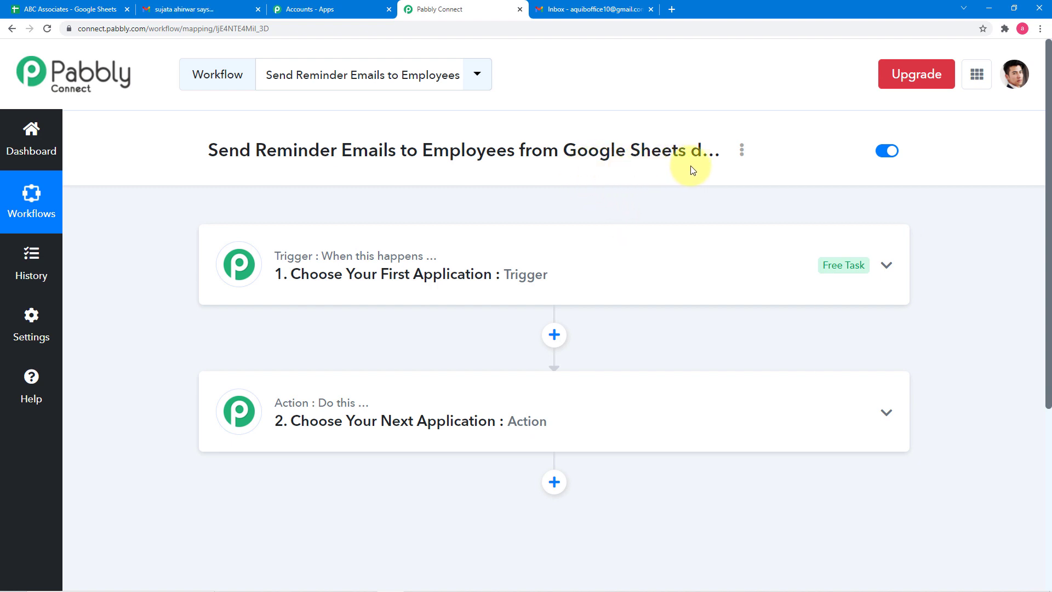
- Search for "sch" among the trigger apps and choose Schedule as the workflow's trigger
left_click(427, 291)
scroll(425, 287, "down", 2)
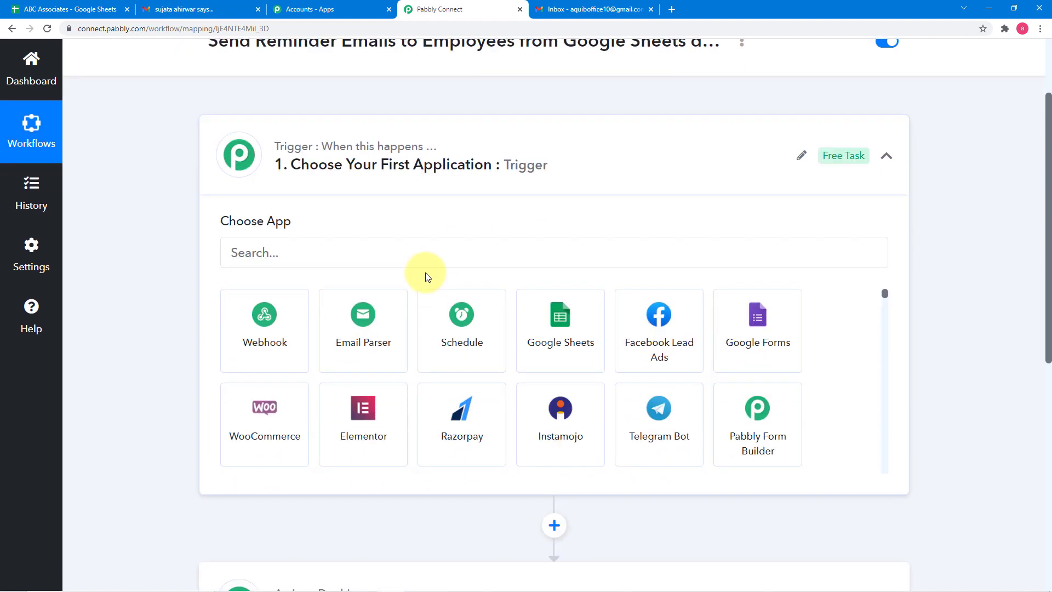
left_click(420, 255)
type("s")
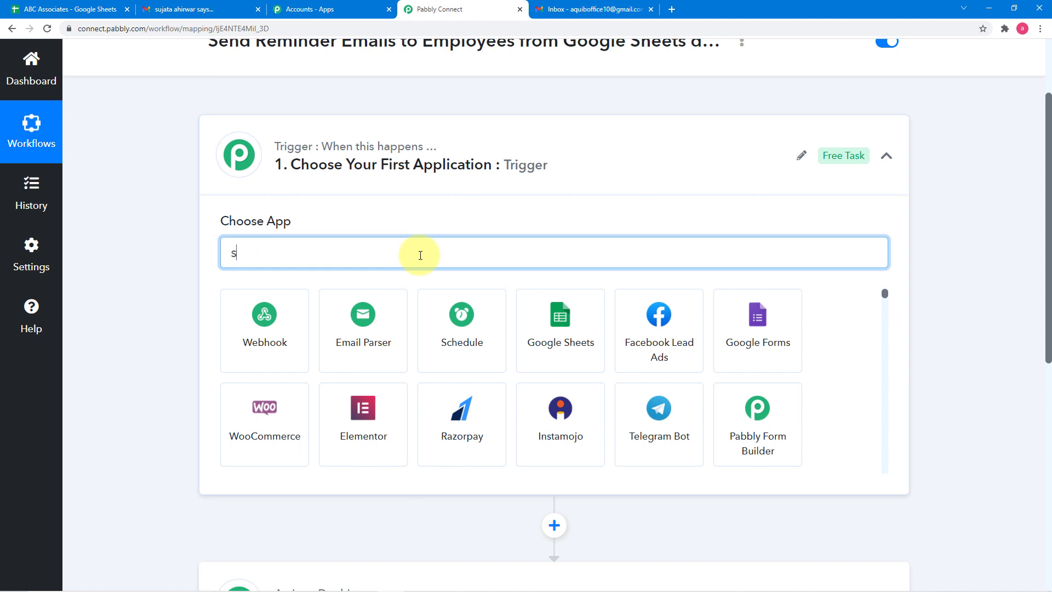
type("ch")
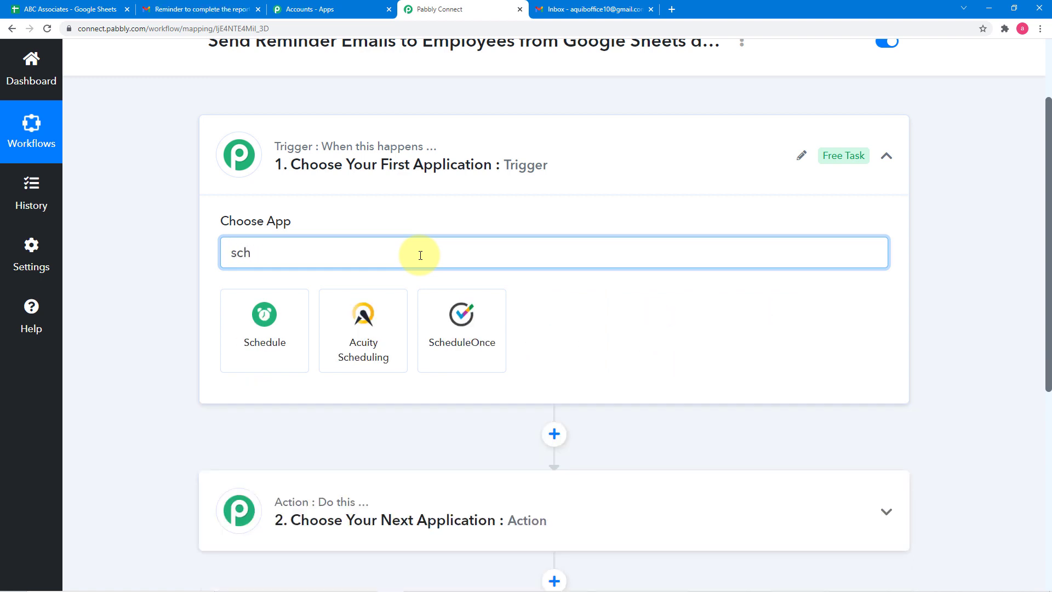
left_click(285, 318)
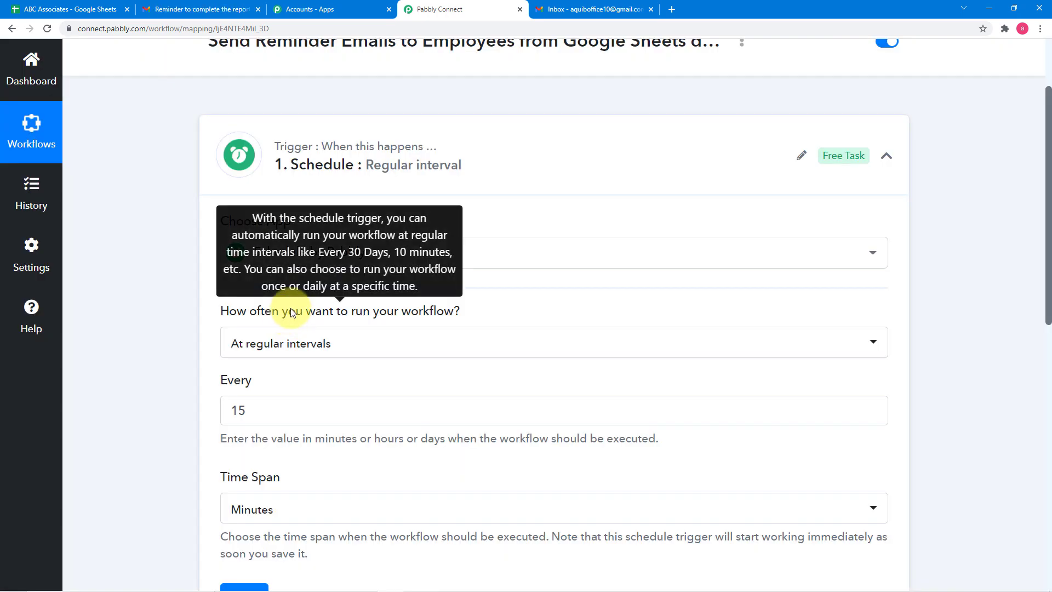
- Set the schedule to run the workflow every day and look over the ABC Associates report data in Google Sheets
scroll(138, 308, "down", 2)
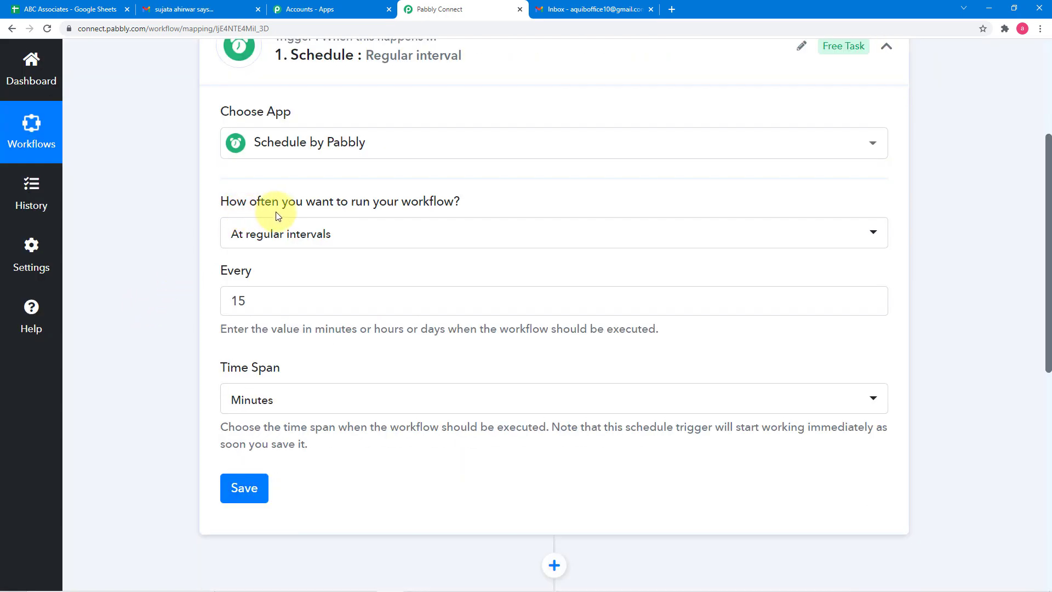
mouse_move(354, 210)
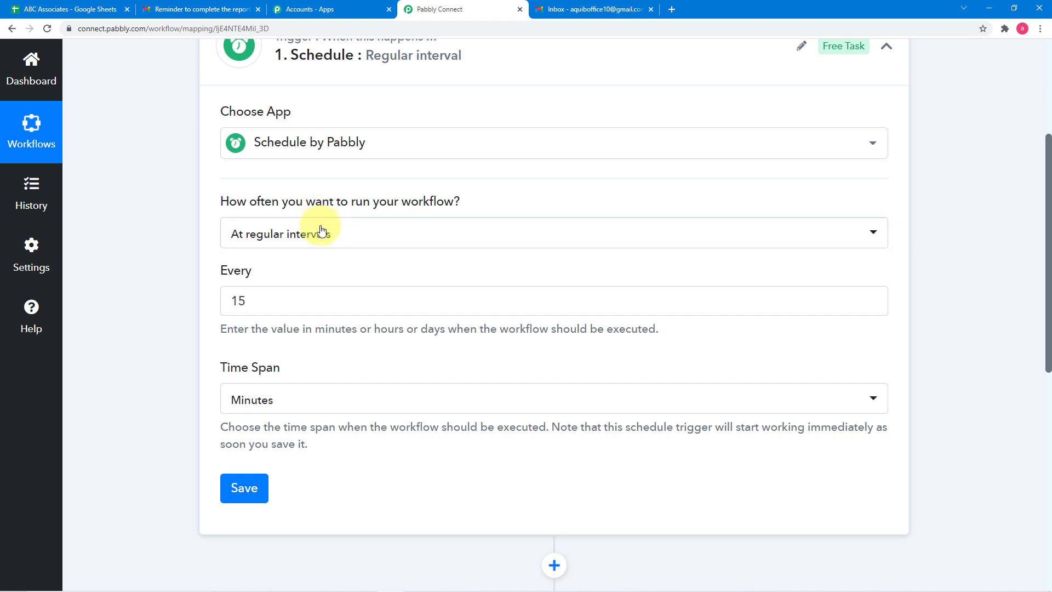
left_click(346, 244)
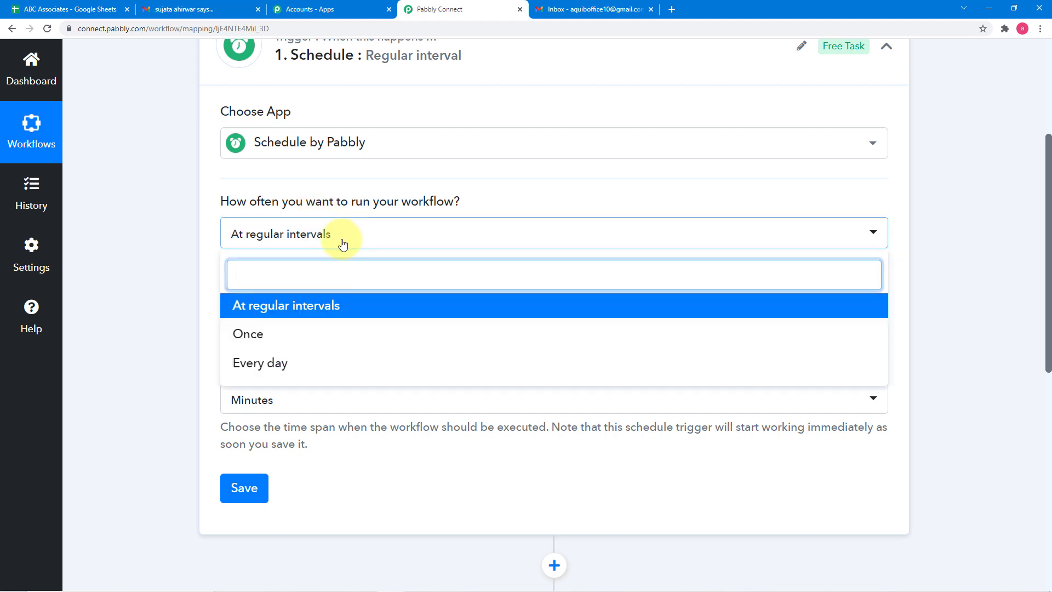
left_click(236, 369)
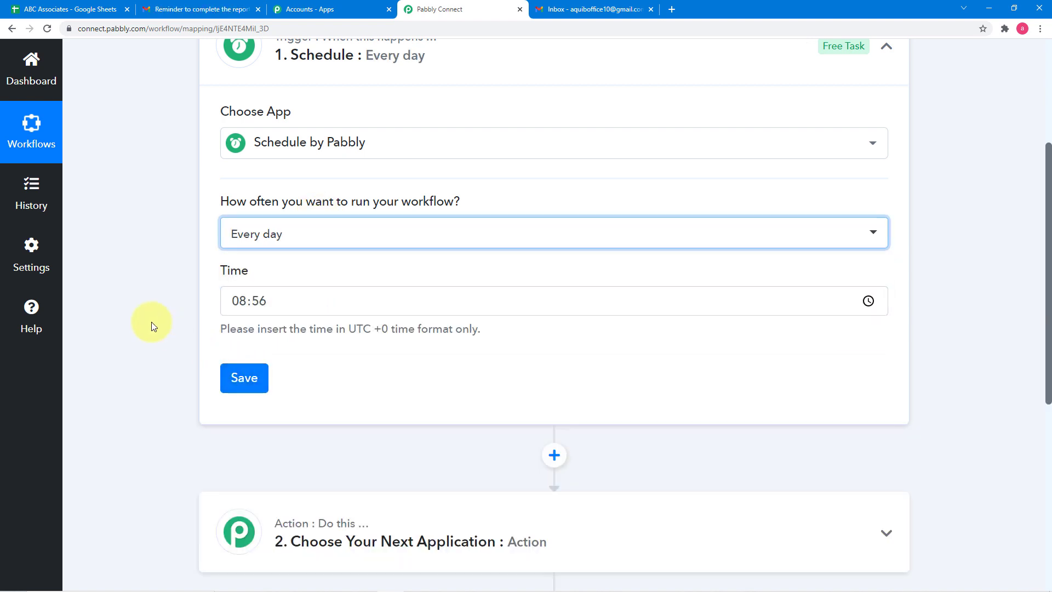
left_click(141, 315)
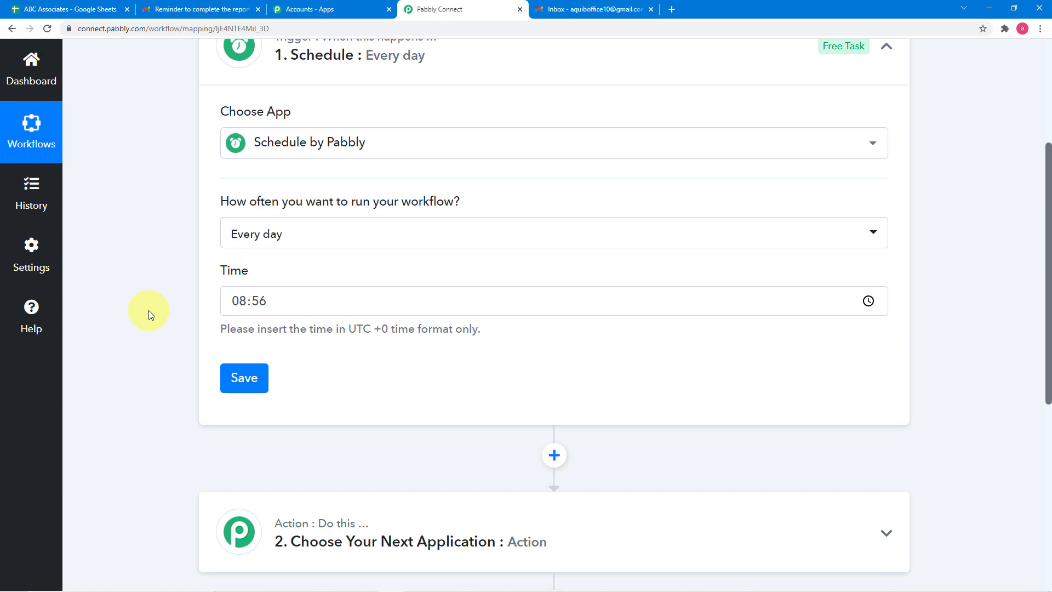
left_click(108, 8)
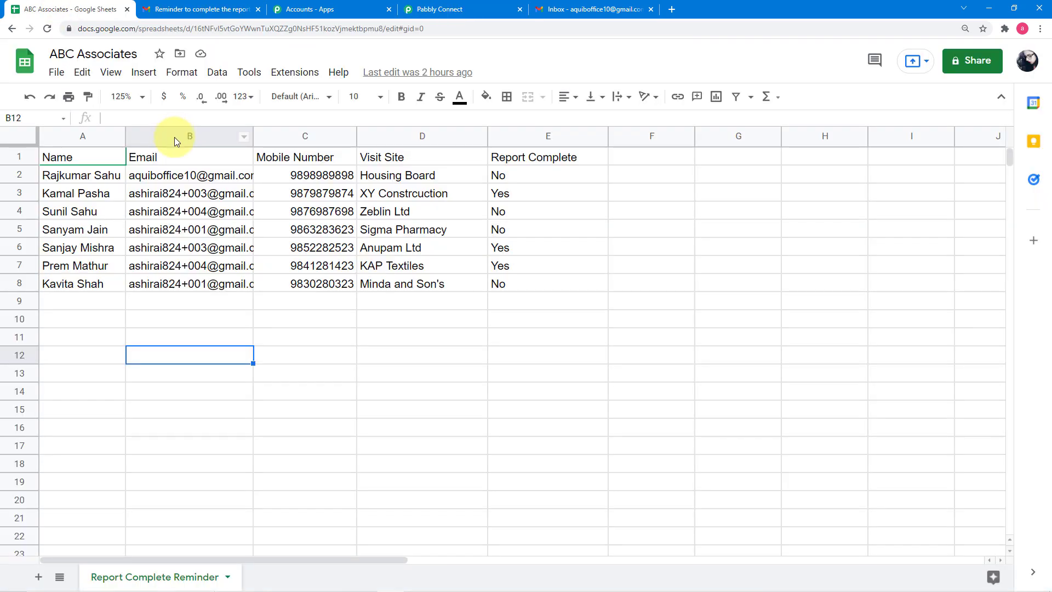
left_click(461, 14)
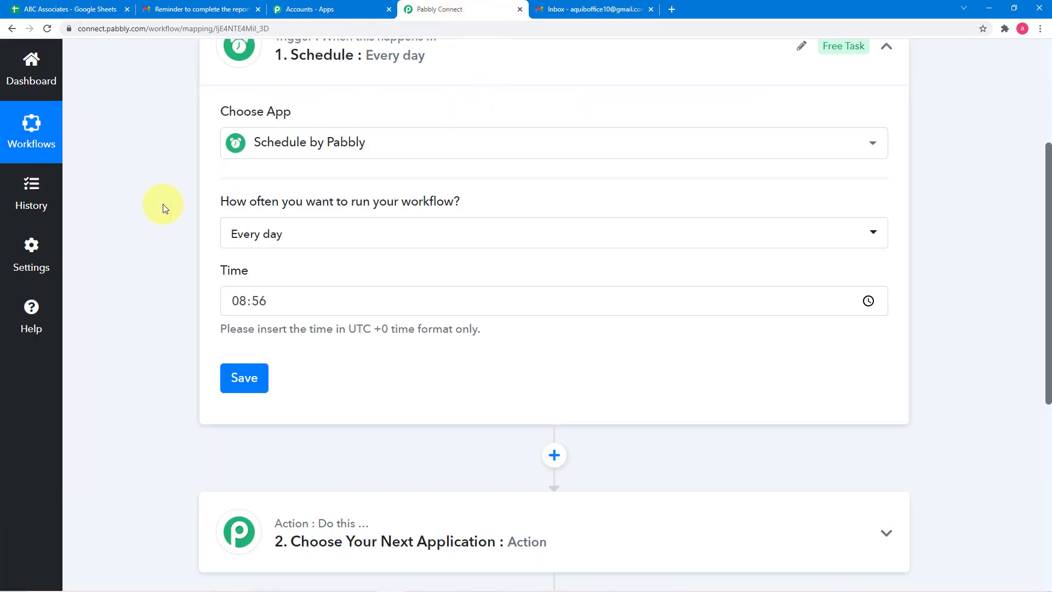
- Set the daily run time to 03:30 UTC and save the Schedule trigger
scroll(149, 220, "down", 1)
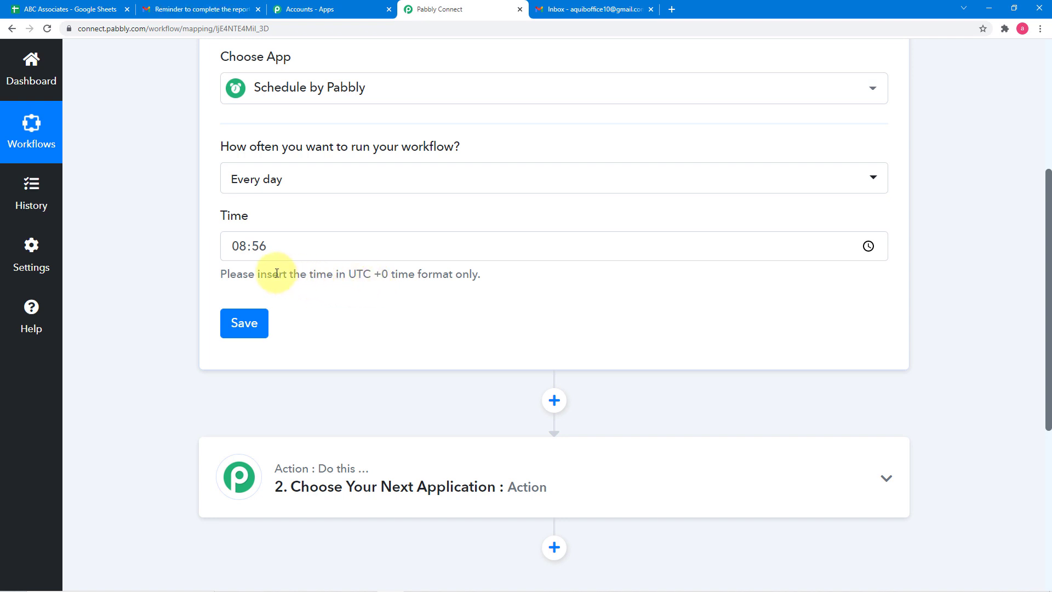
left_click(243, 251)
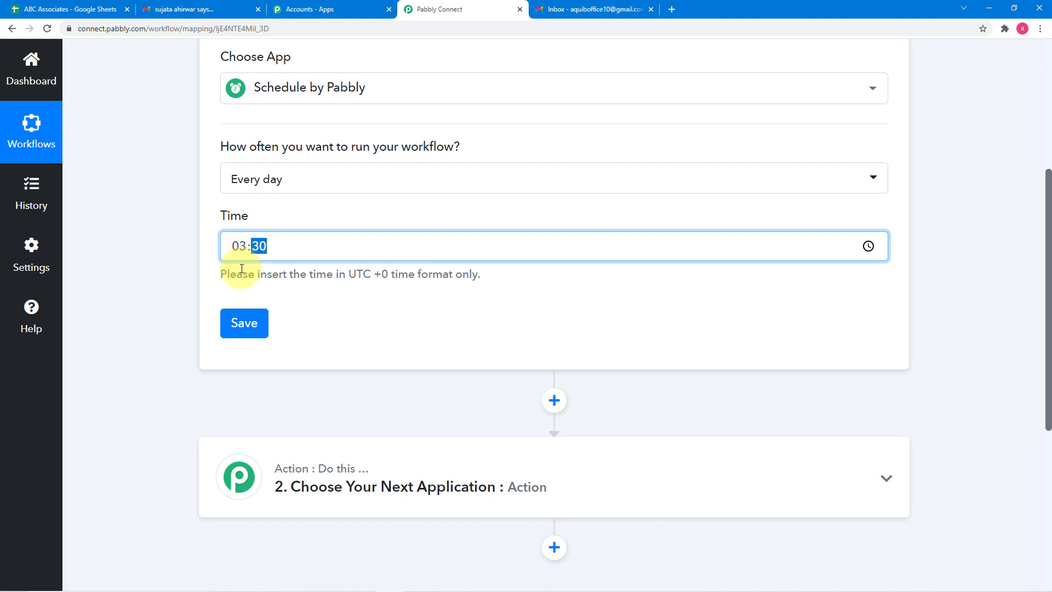
left_click(236, 277)
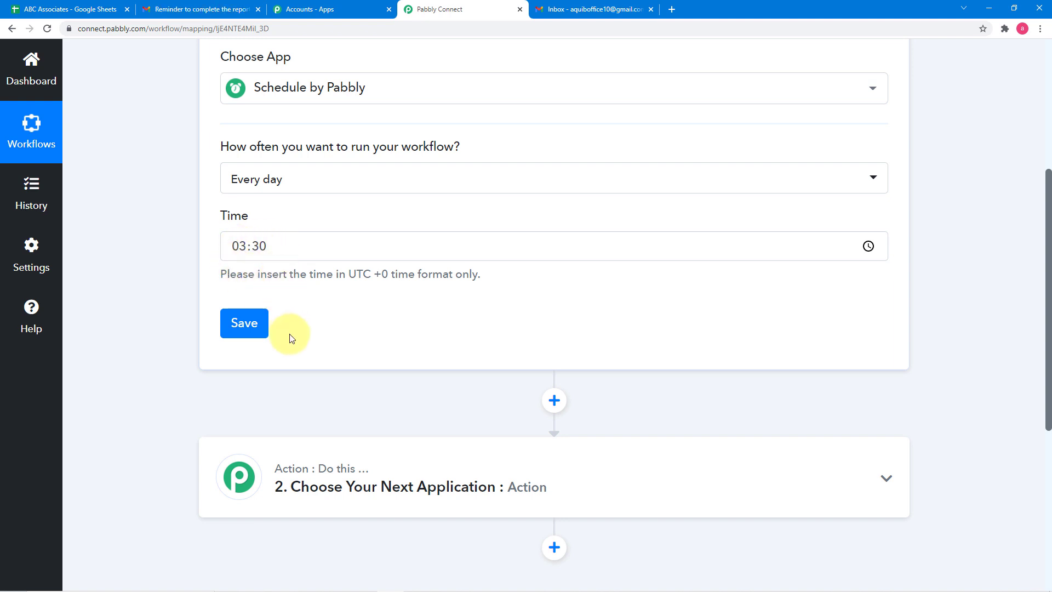
left_click(244, 329)
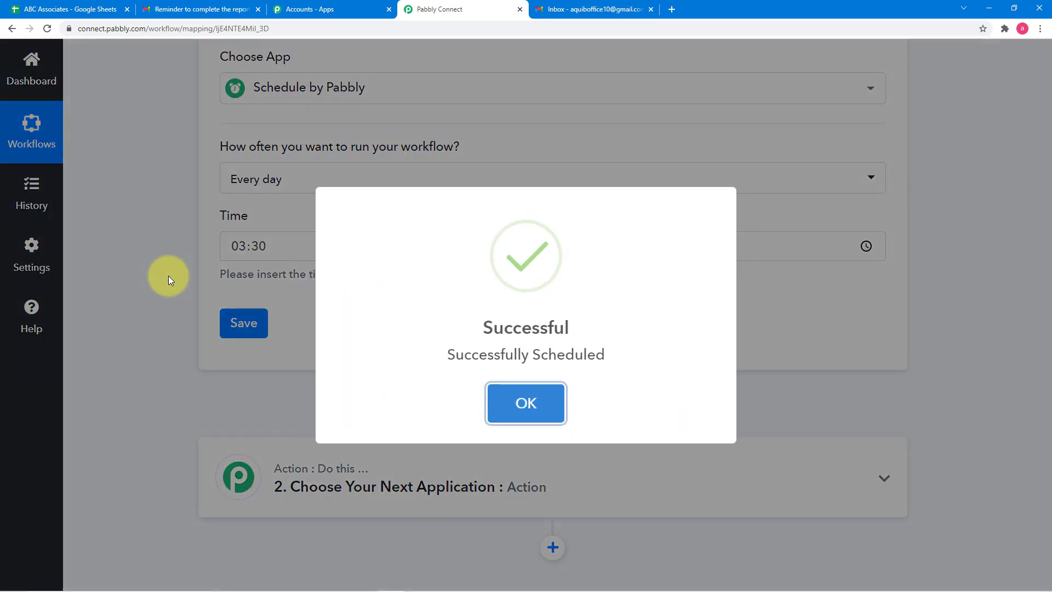
left_click(169, 275)
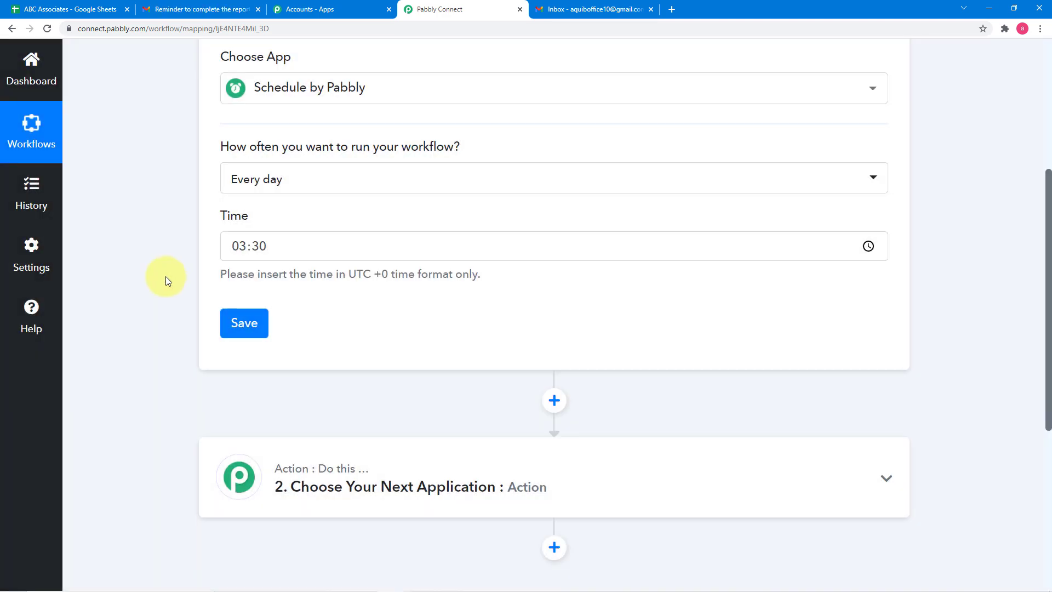
- Search for "num" in the second step's app list and choose Number Formatter as the action app
scroll(166, 276, "down", 5)
left_click(339, 218)
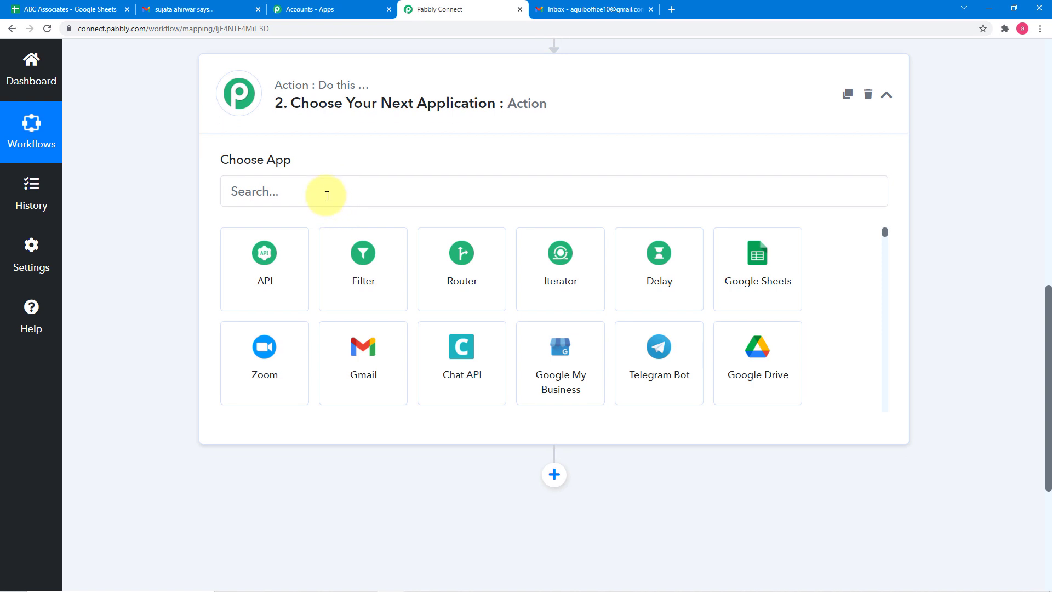
left_click(327, 195)
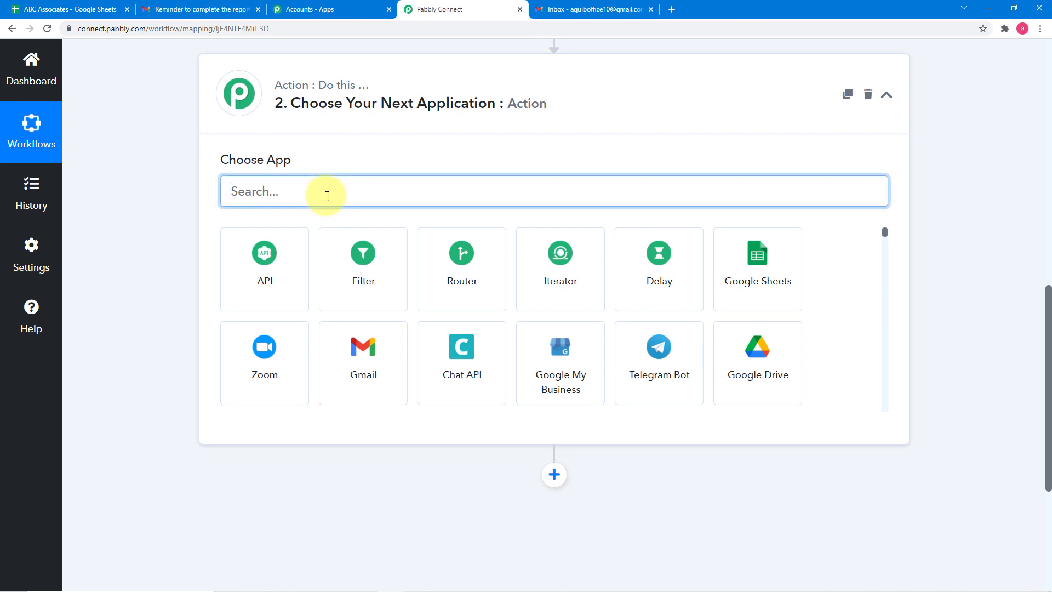
type("num")
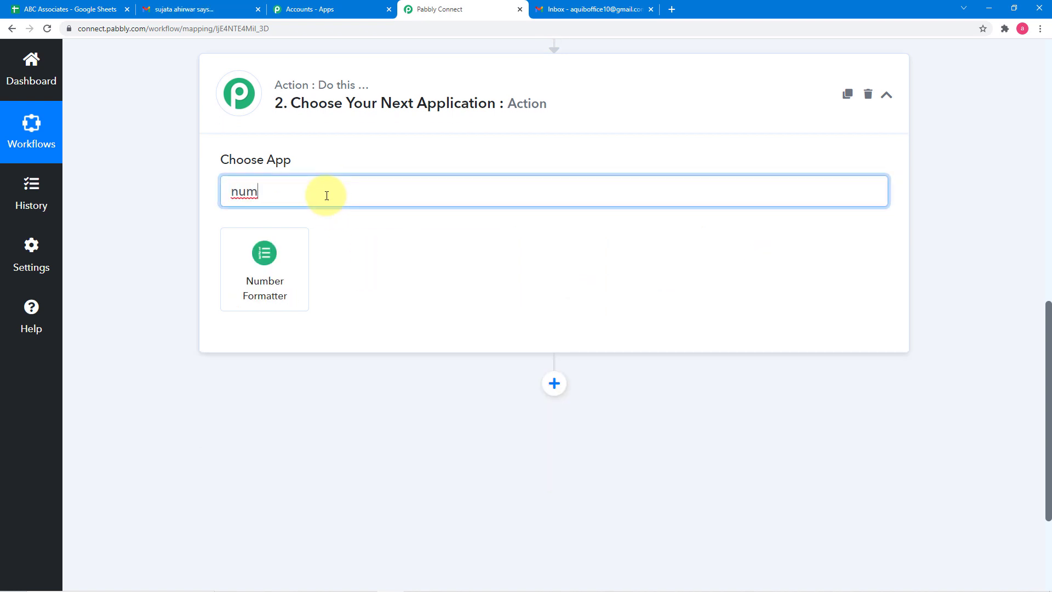
left_click(243, 277)
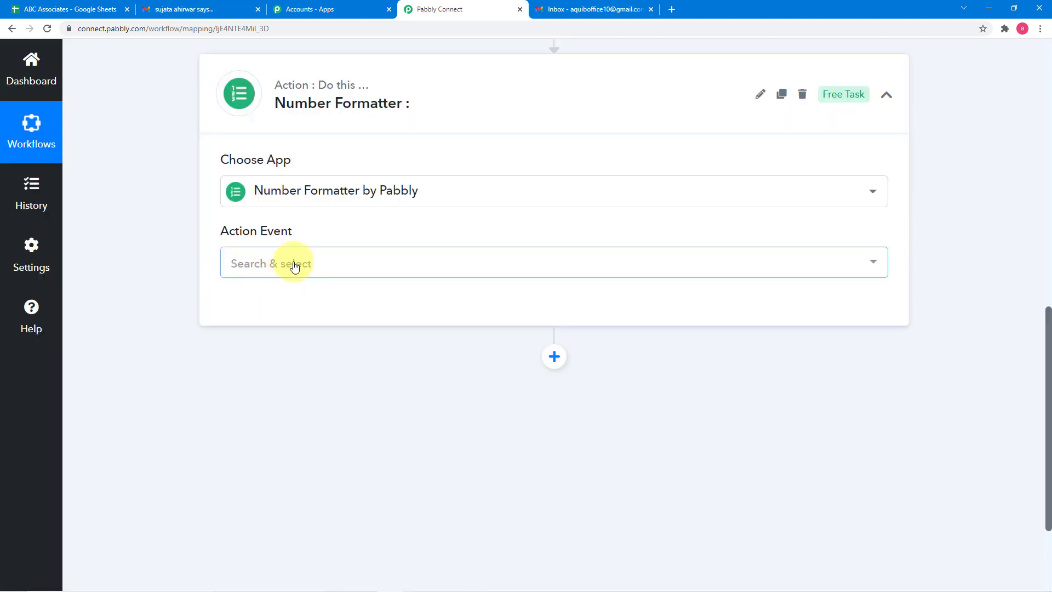
- Set the Number Formatter action event to Spreadsheet Formulas and connect it
left_click(294, 265)
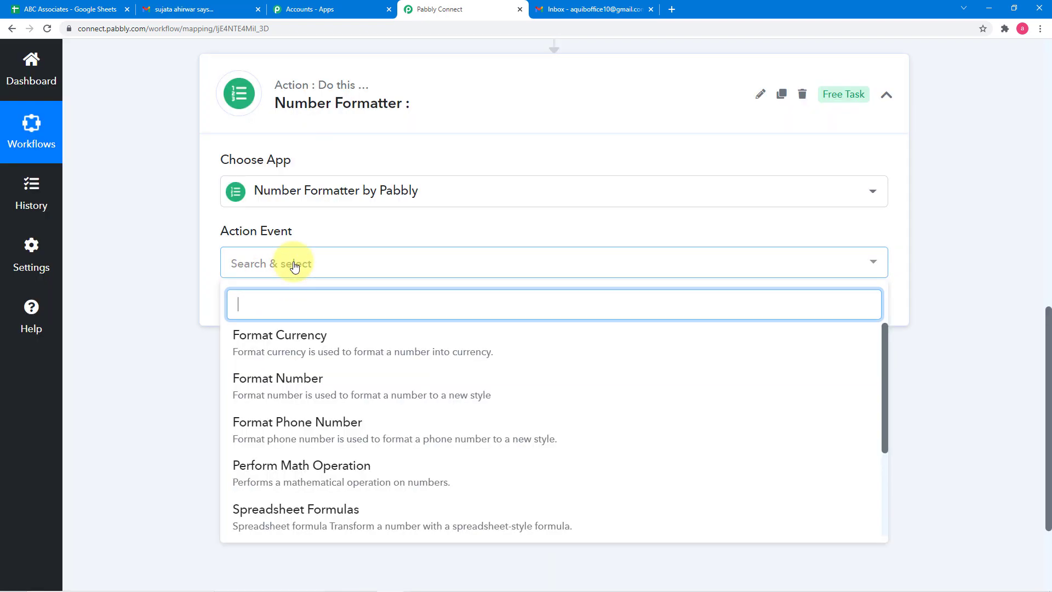
scroll(335, 422, "down", 1)
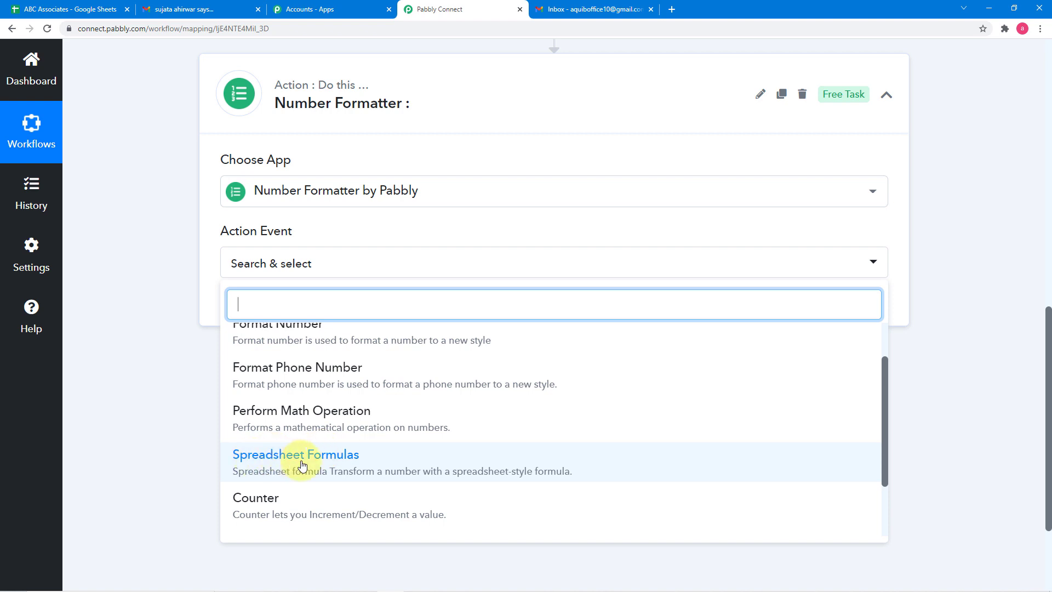
left_click(302, 465)
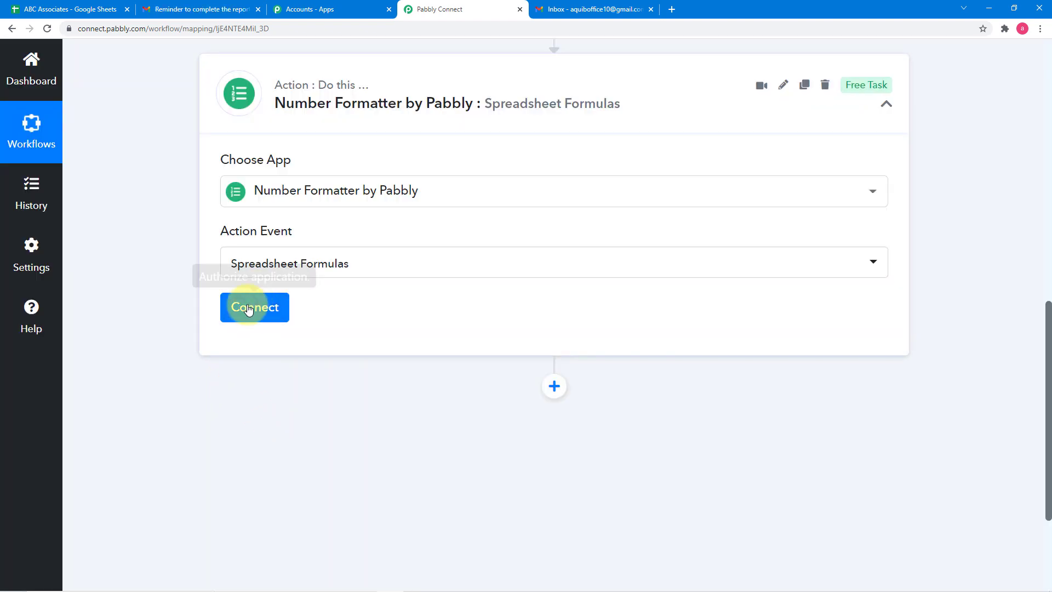
left_click(248, 308)
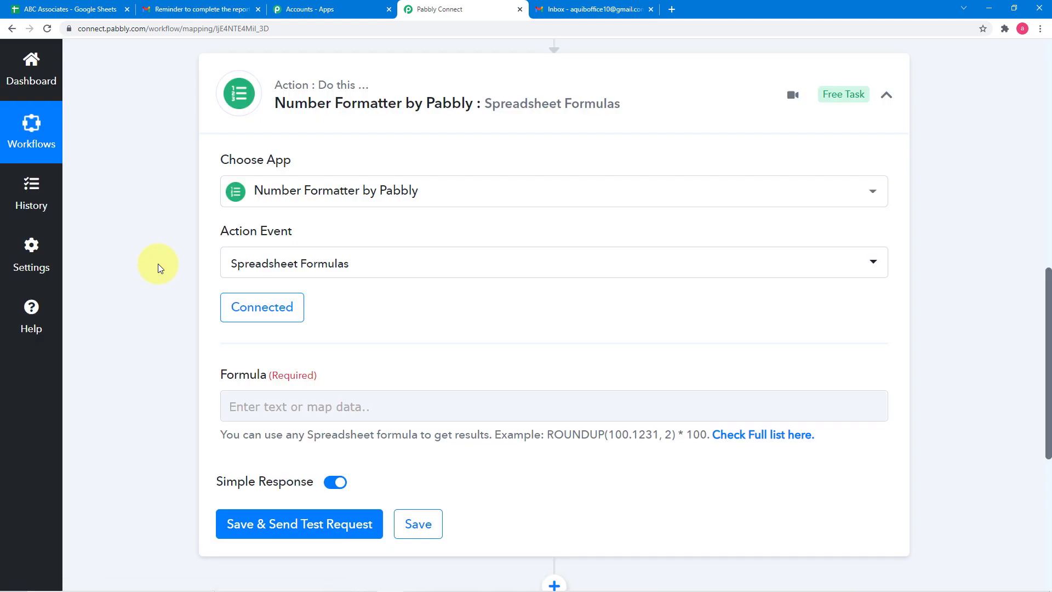
scroll(158, 264, "up", 3)
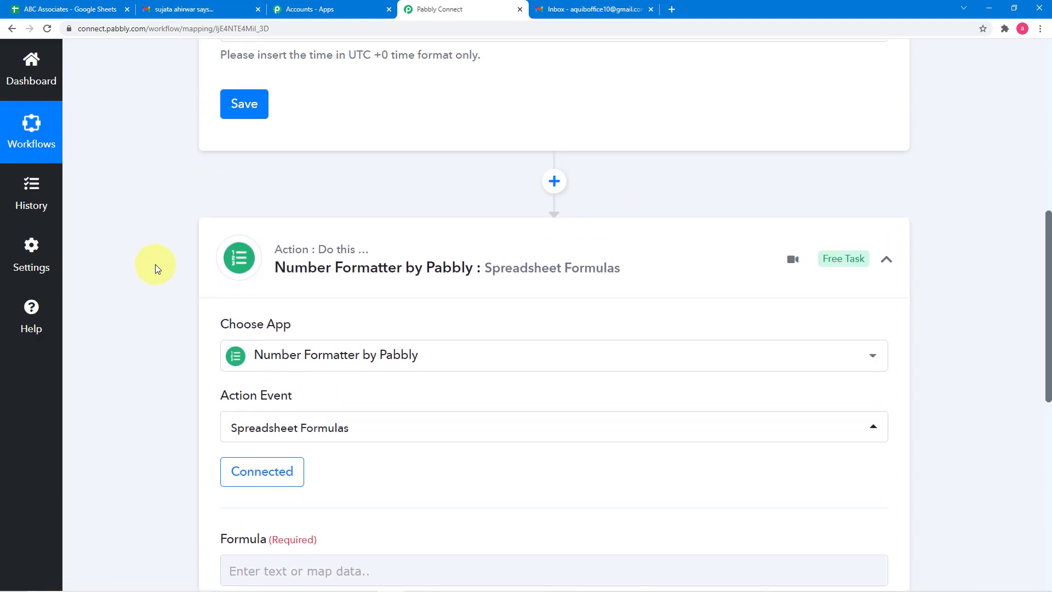
- Open the full list of supported spreadsheet formulas and copy the WEEKDAY('2/14/2008', 3) example call
scroll(153, 230, "down", 4)
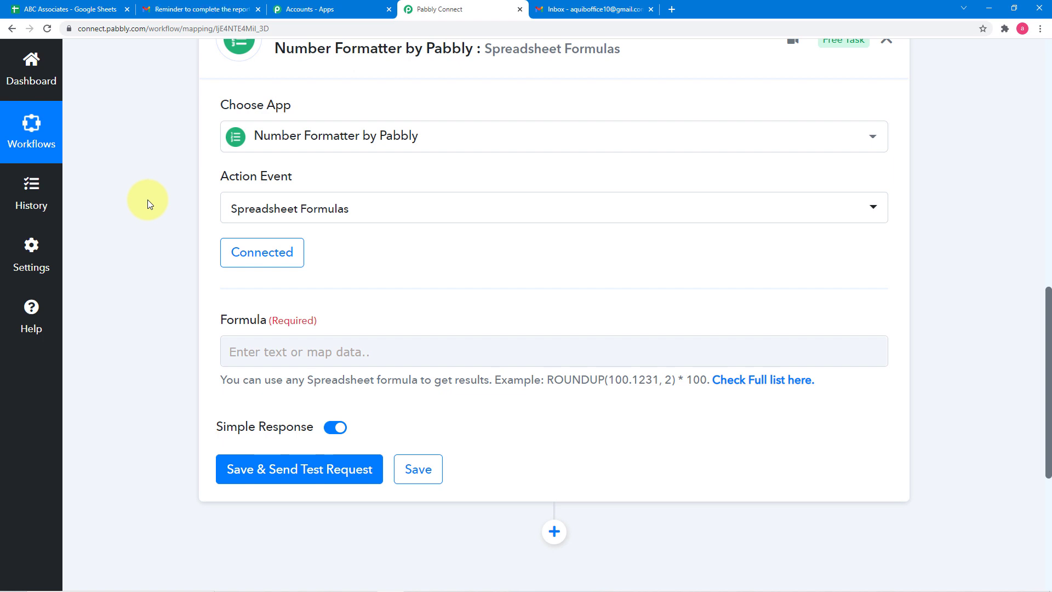
scroll(305, 289, "down", 1)
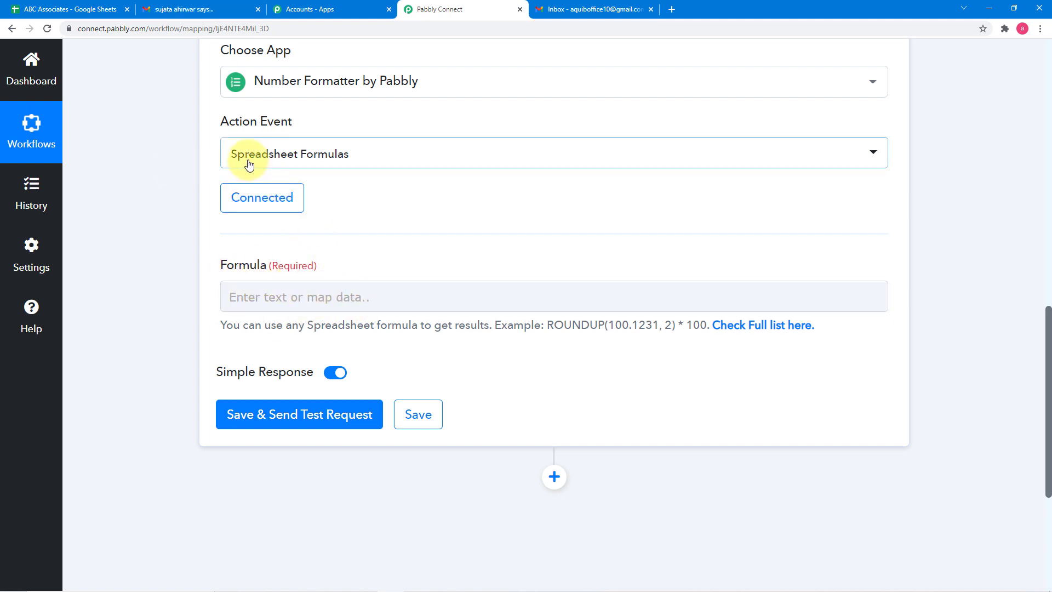
left_click(746, 329)
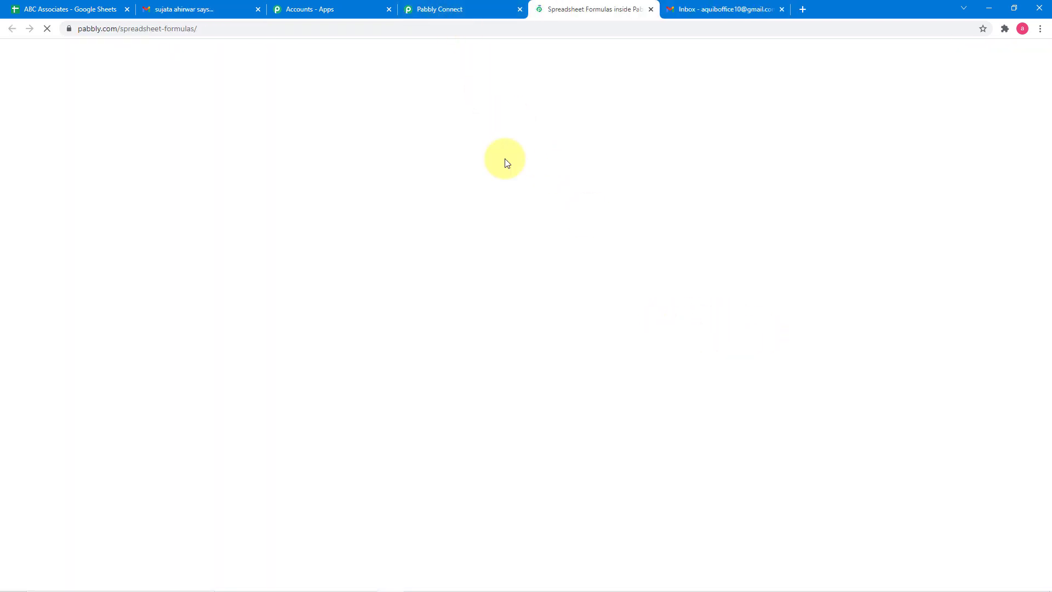
left_click(453, 12)
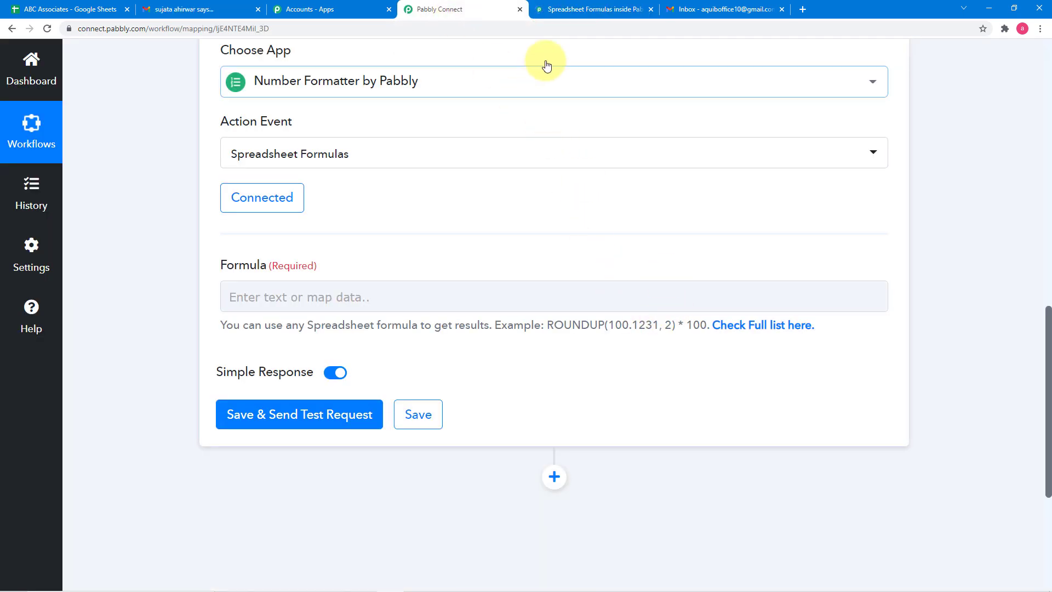
left_click(565, 17)
scroll(482, 294, "down", 9)
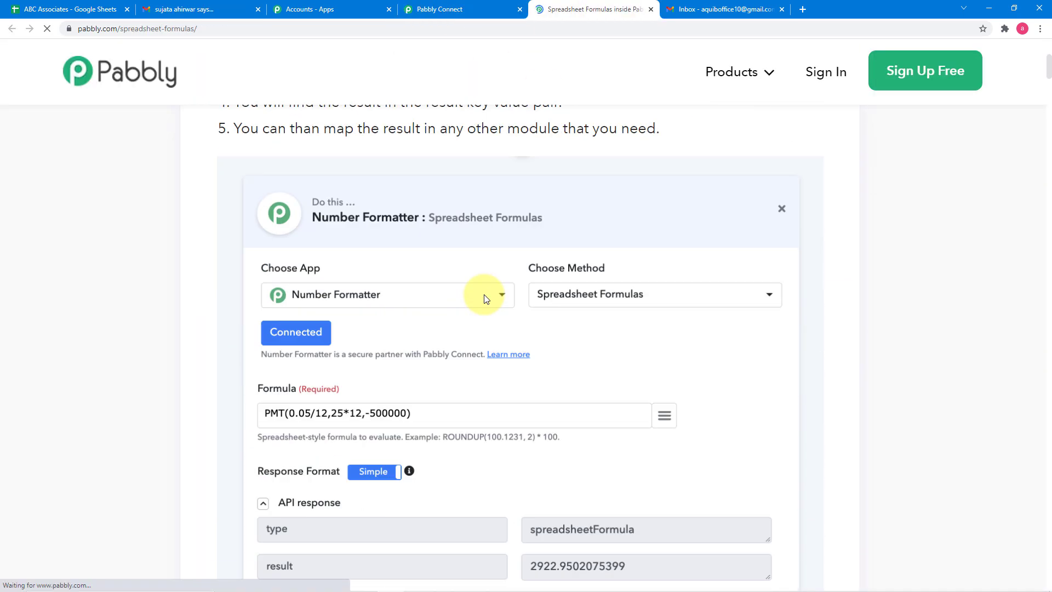
scroll(485, 295, "down", 13)
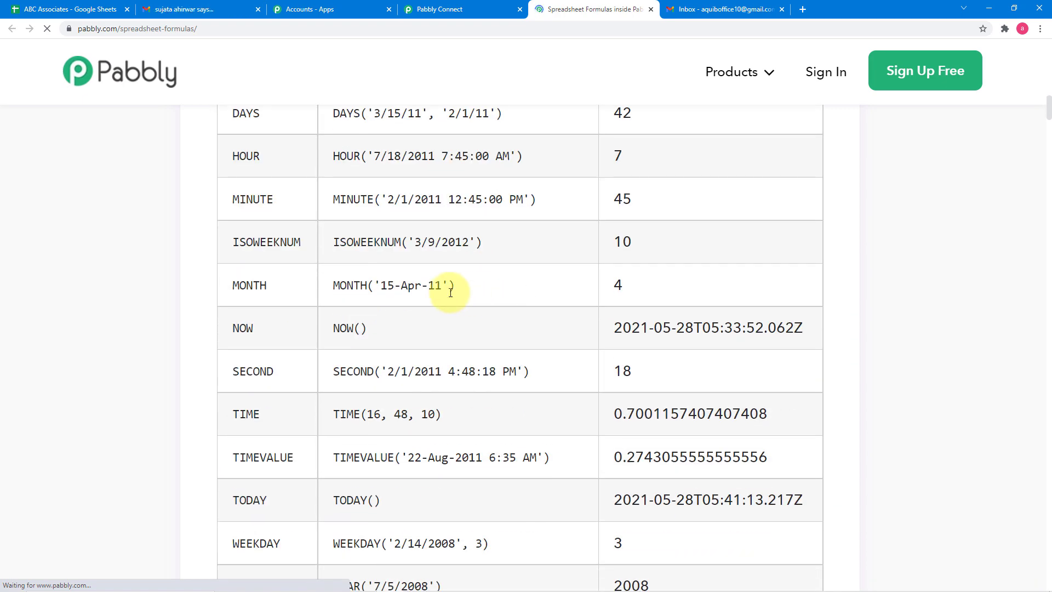
scroll(433, 293, "down", 6)
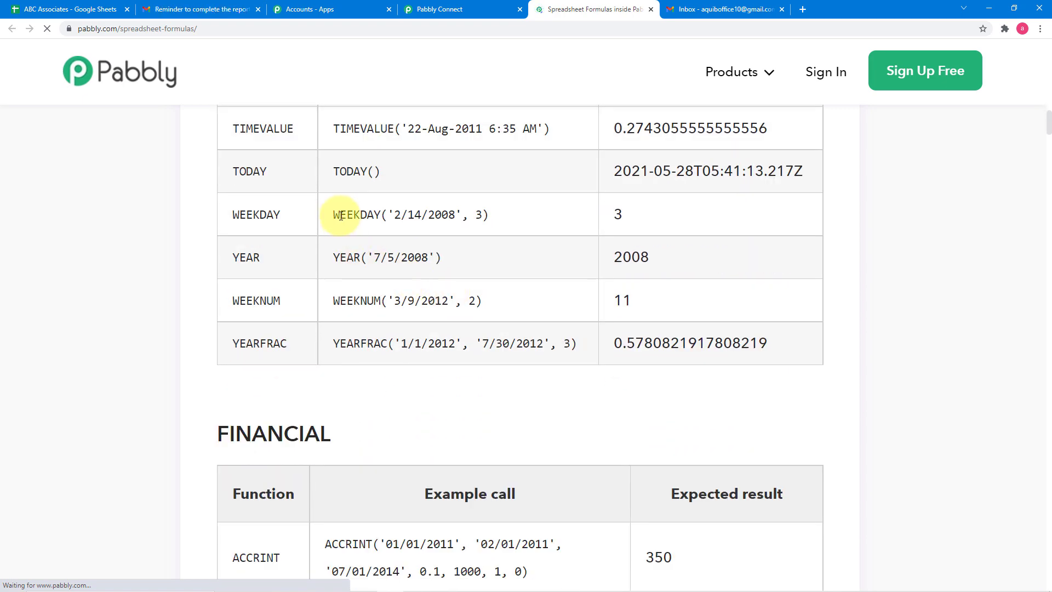
left_click_drag(335, 215, 488, 215)
right_click(488, 215)
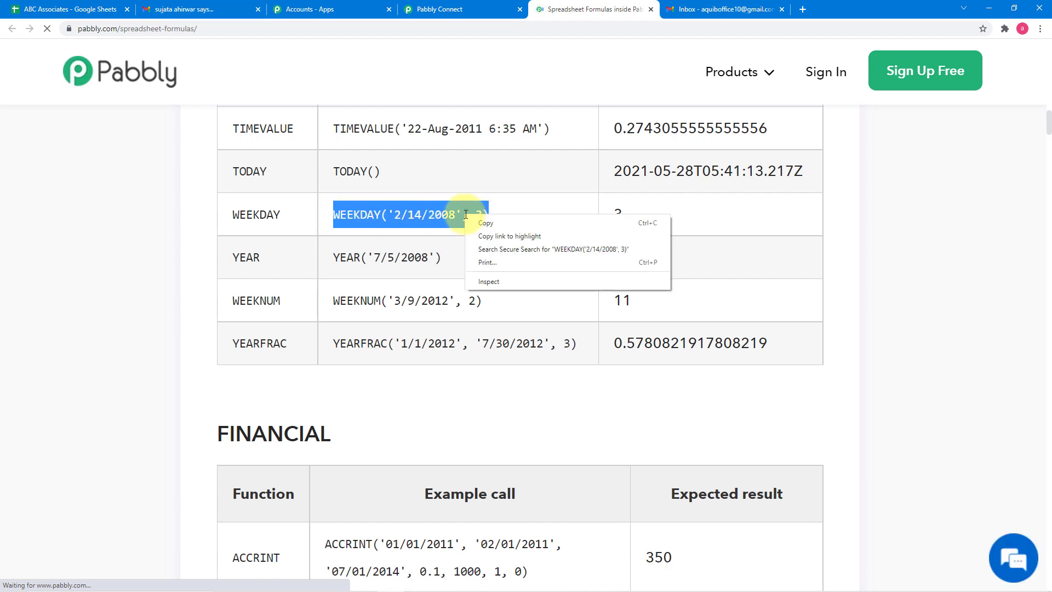
left_click(485, 224)
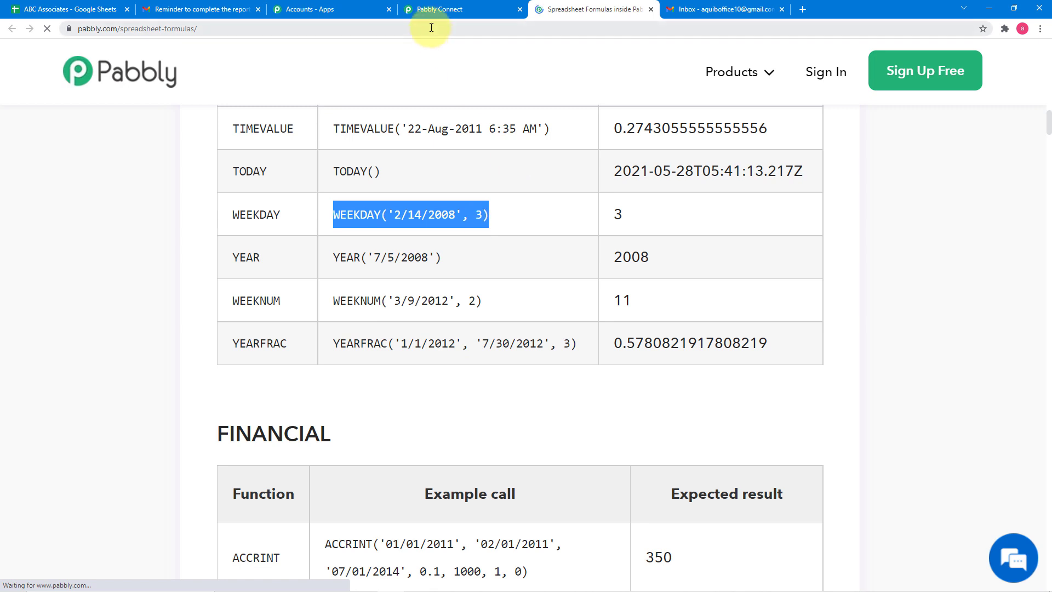
- Return to the workflow and paste the copied WEEKDAY example into the Number Formatter's Formula field
left_click(430, 10)
right_click(244, 304)
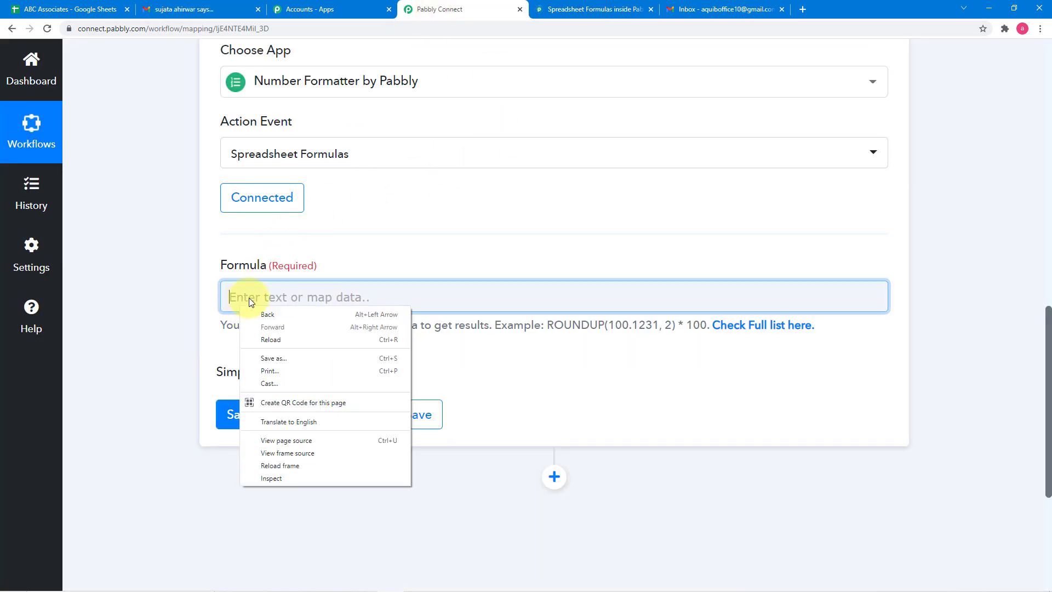
left_click(283, 295)
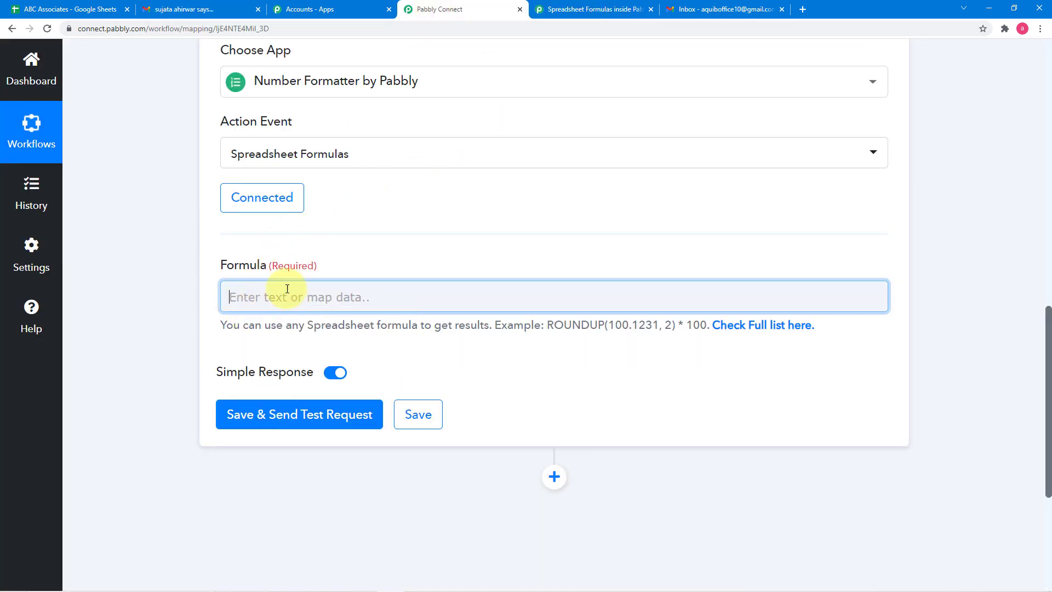
right_click(286, 290)
left_click(311, 376)
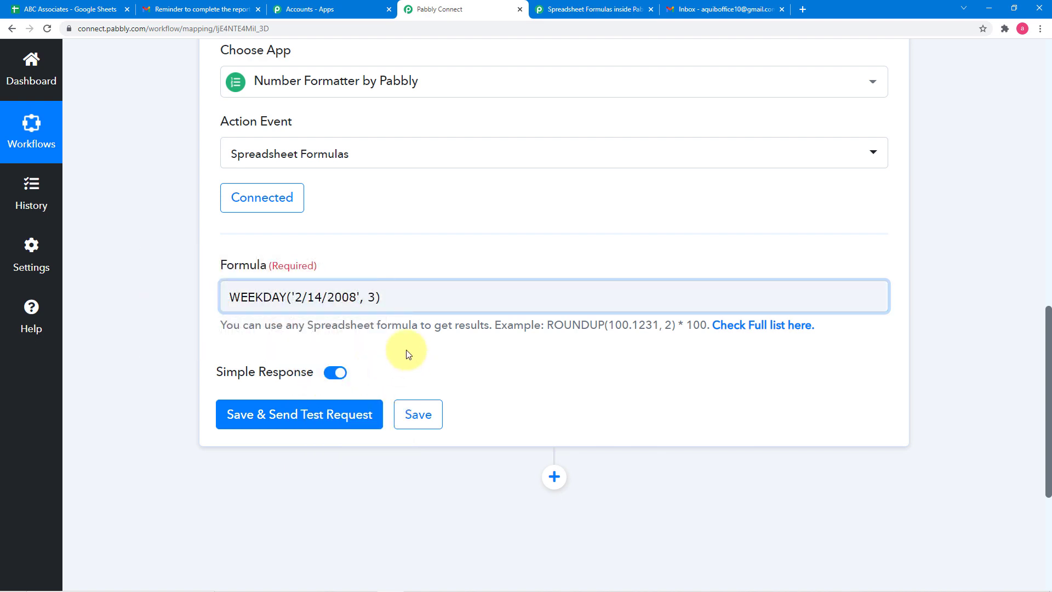
- Replace the formula's arguments to make it WEEKDAY(today()), then save the step and send a test request
left_click(377, 298)
key("BackSpace")
key("BackSpace")
key("BackSpace")
key("BackSpace")
key("BackSpace")
key("BackSpace")
key("BackSpace")
key("BackSpace")
key("BackSpace")
key("BackSpace")
key("BackSpace")
key("BackSpace")
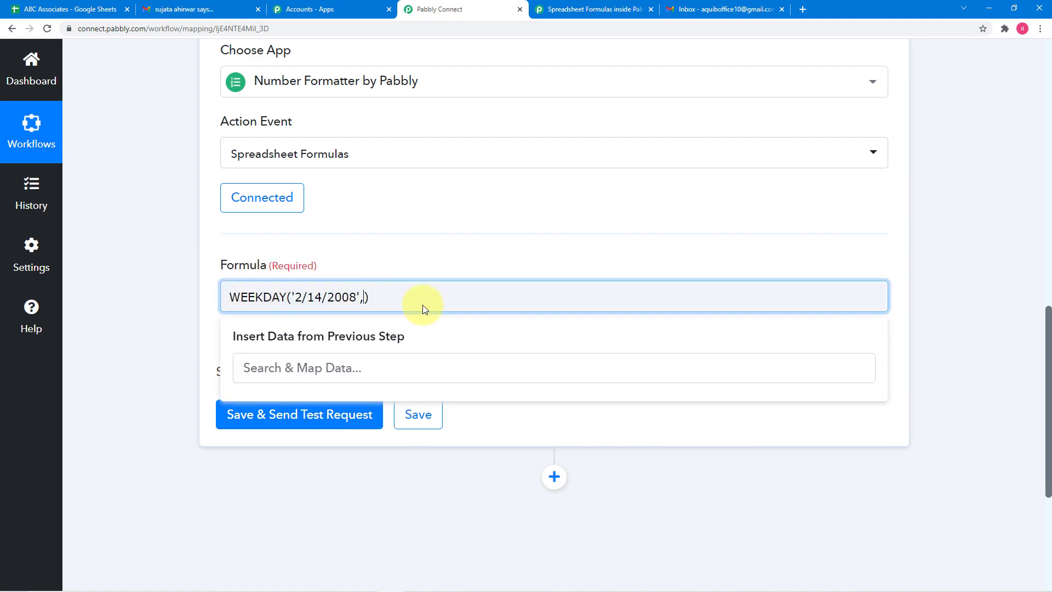
key("BackSpace")
key("BackSpace")
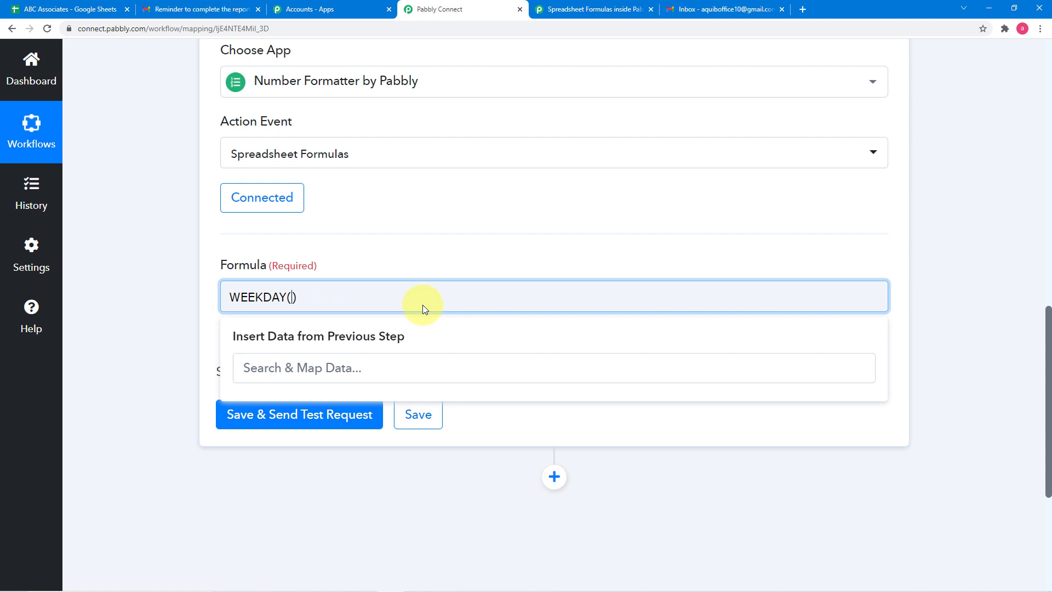
type("today()")
left_click(177, 313)
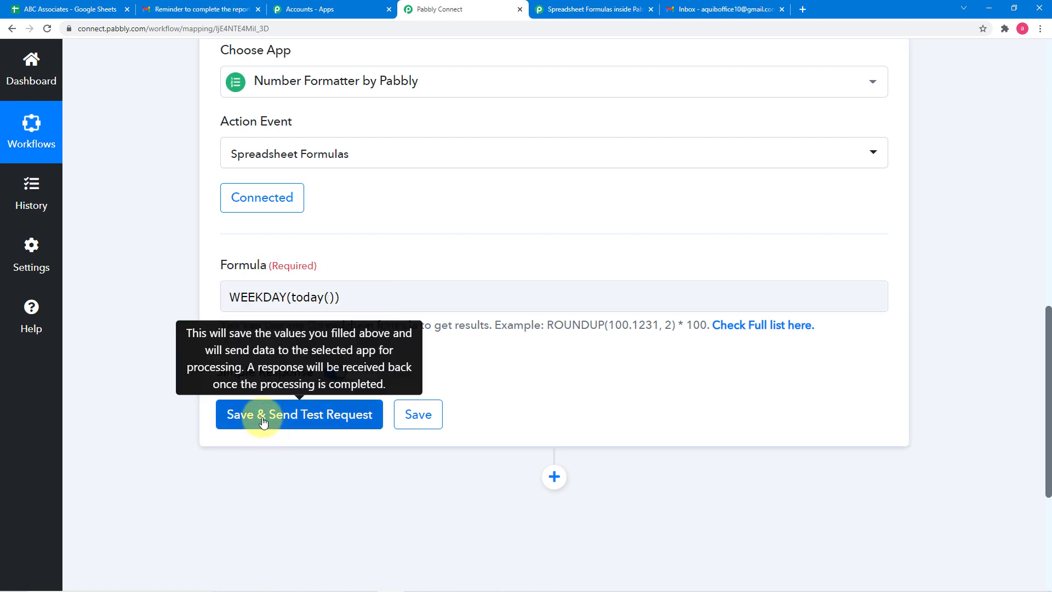
left_click(238, 403)
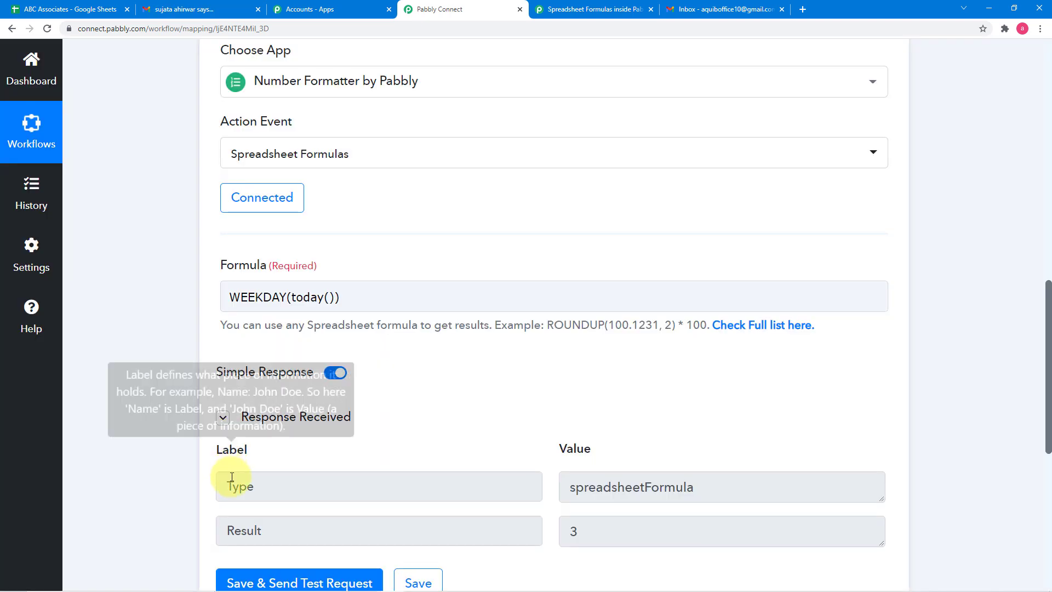
- Add an action step after the Number Formatter and choose Filter as its app
scroll(230, 413, "down", 1)
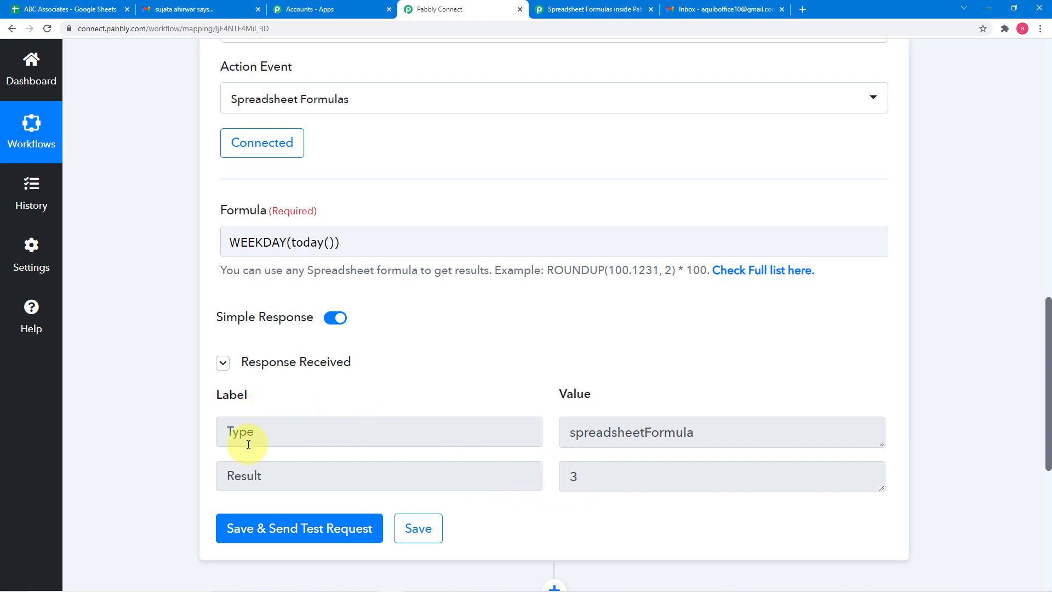
scroll(185, 420, "down", 3)
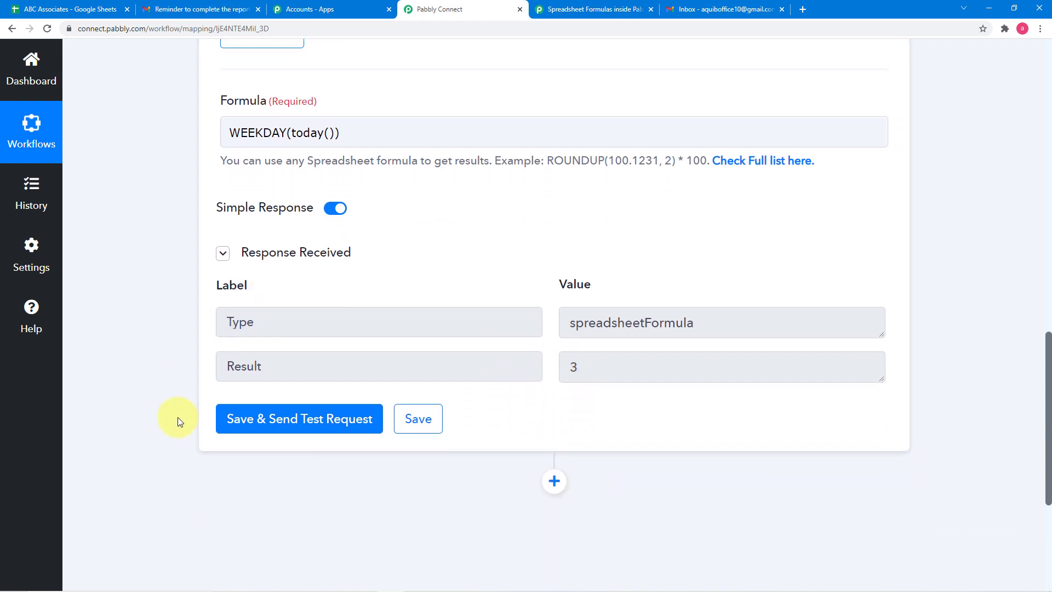
scroll(181, 438, "down", 2)
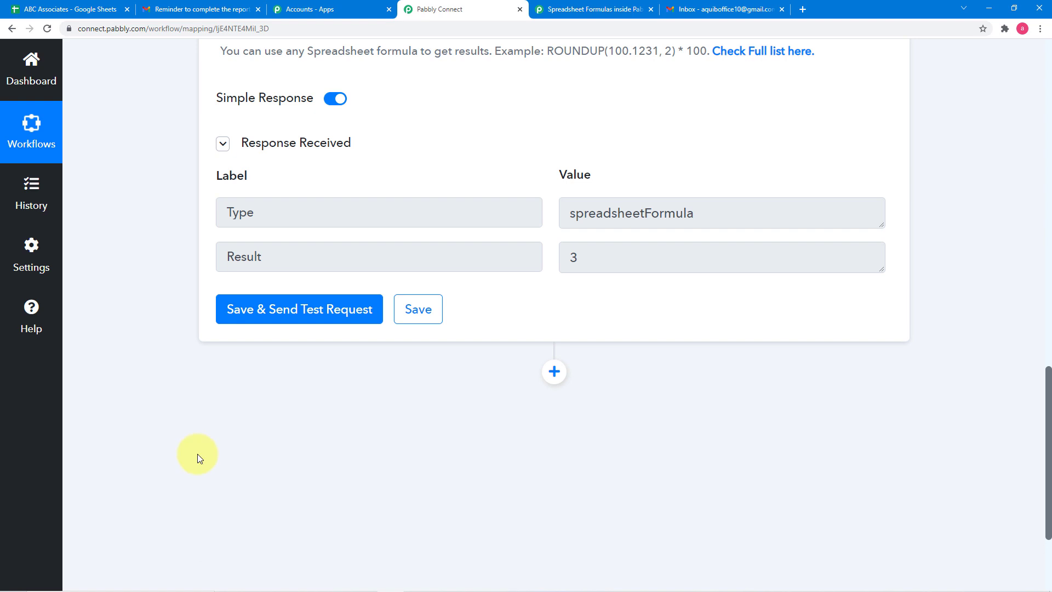
left_click(555, 371)
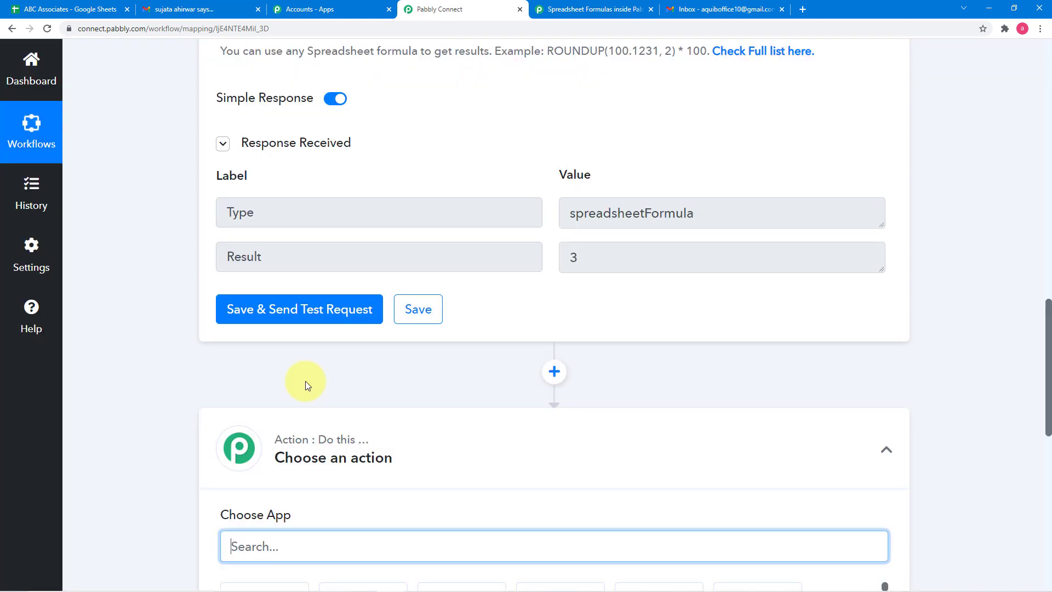
scroll(305, 382, "down", 3)
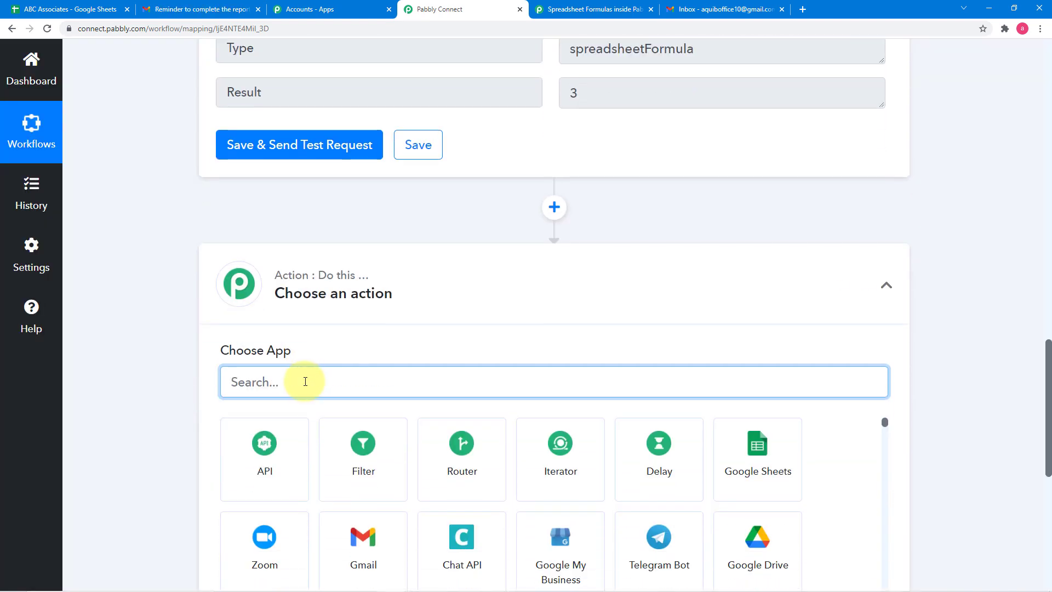
left_click(363, 445)
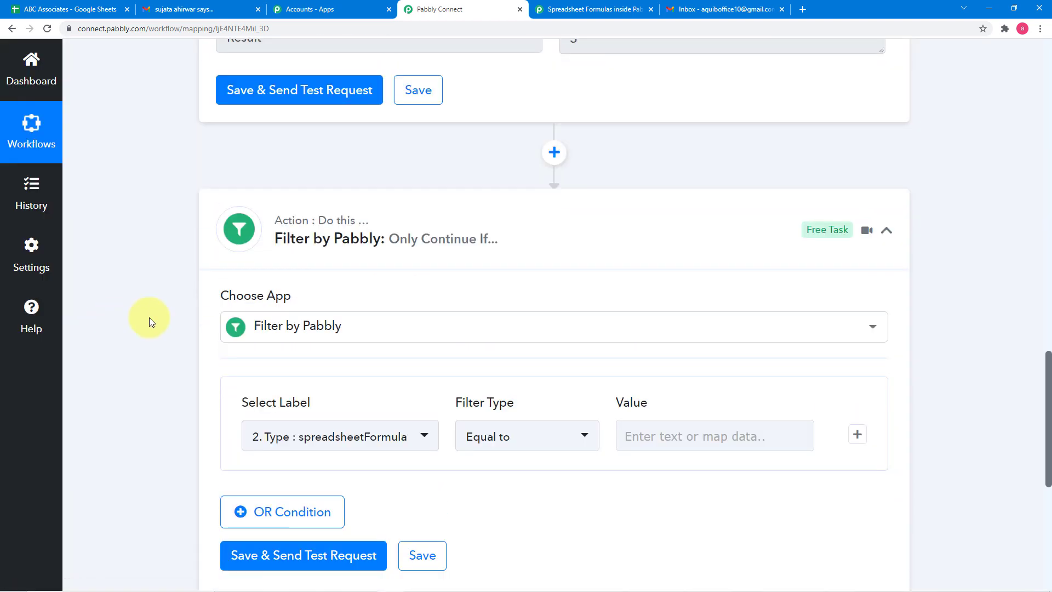
- Set the filter condition so that the Number Formatter's Result is Equal to 2
scroll(149, 317, "down", 2)
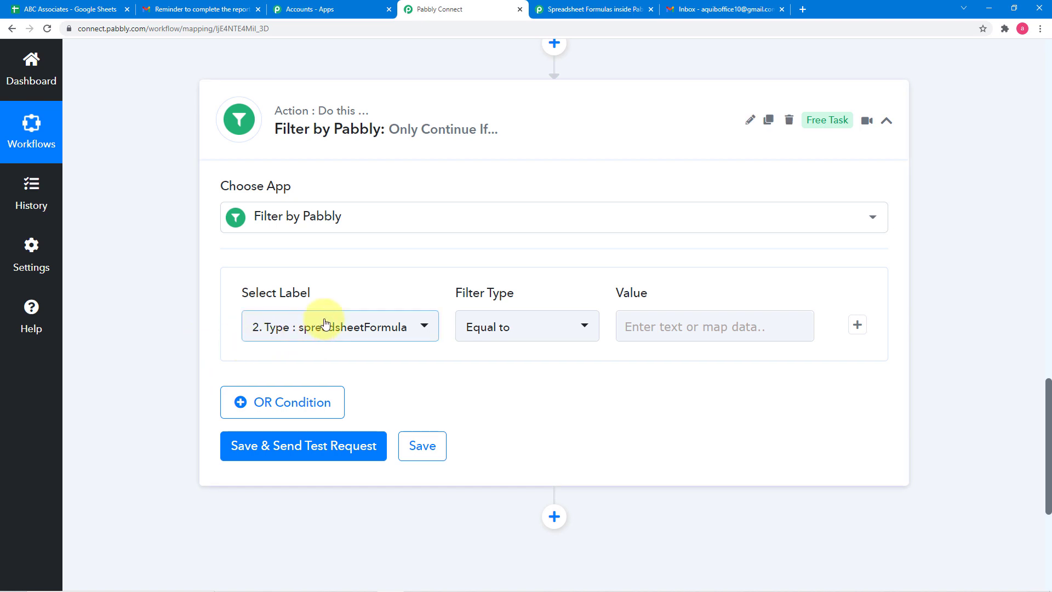
scroll(329, 341, "up", 2)
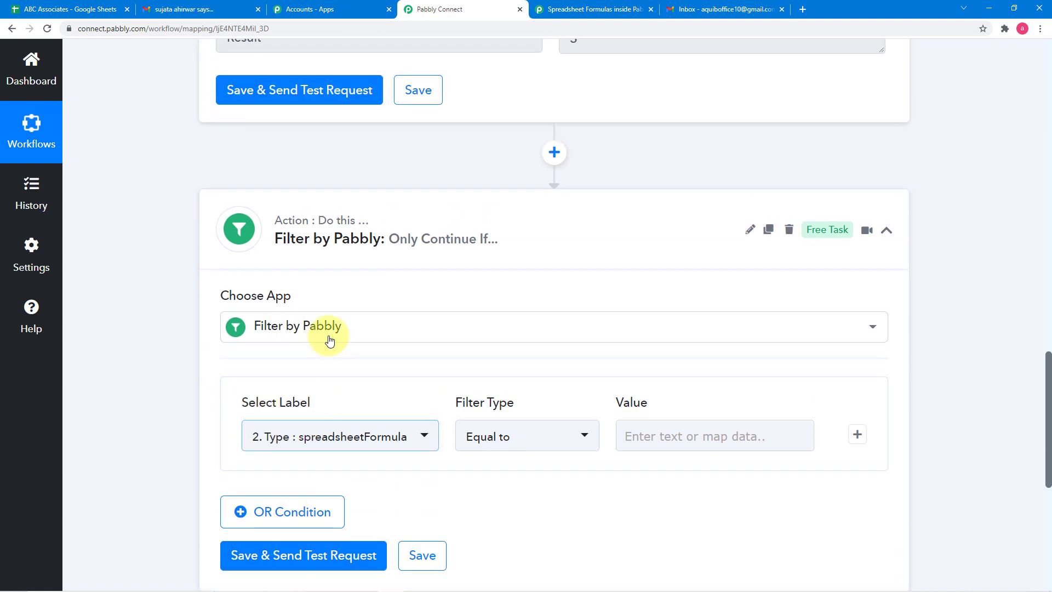
scroll(323, 335, "up", 5)
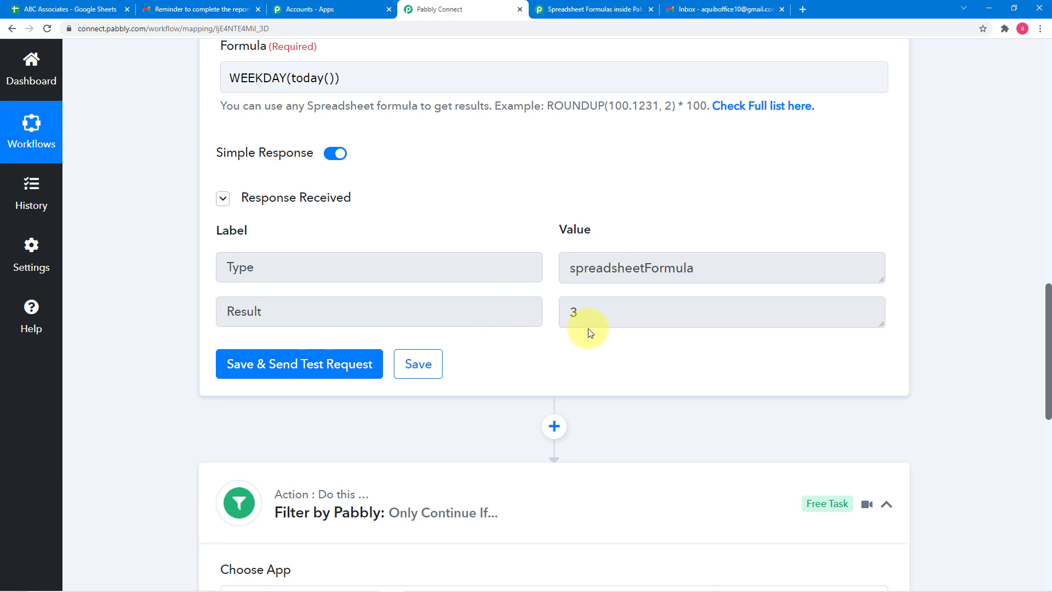
scroll(511, 347, "down", 6)
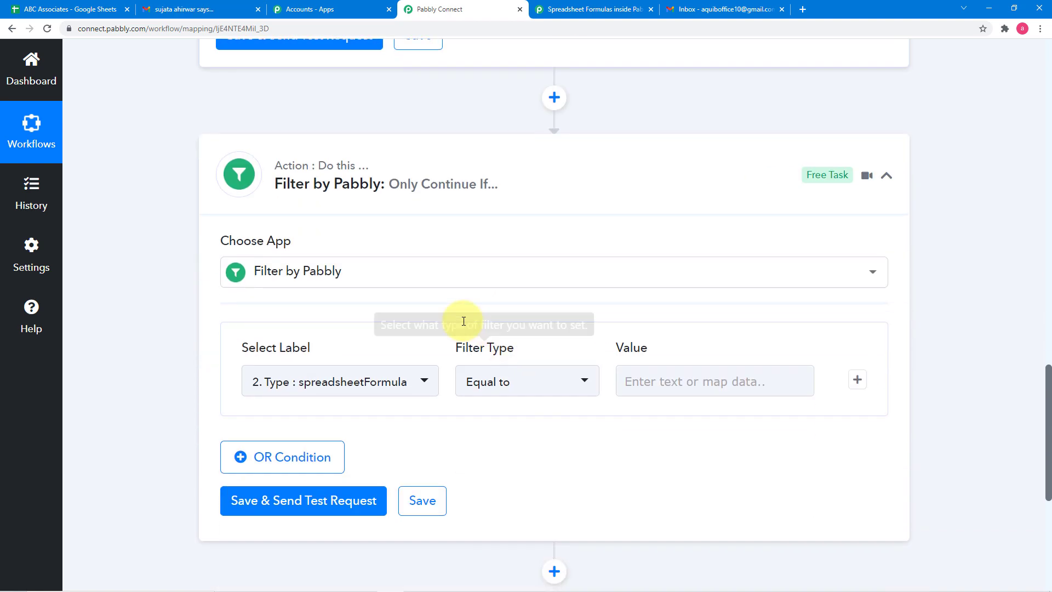
scroll(464, 321, "down", 1)
left_click(301, 329)
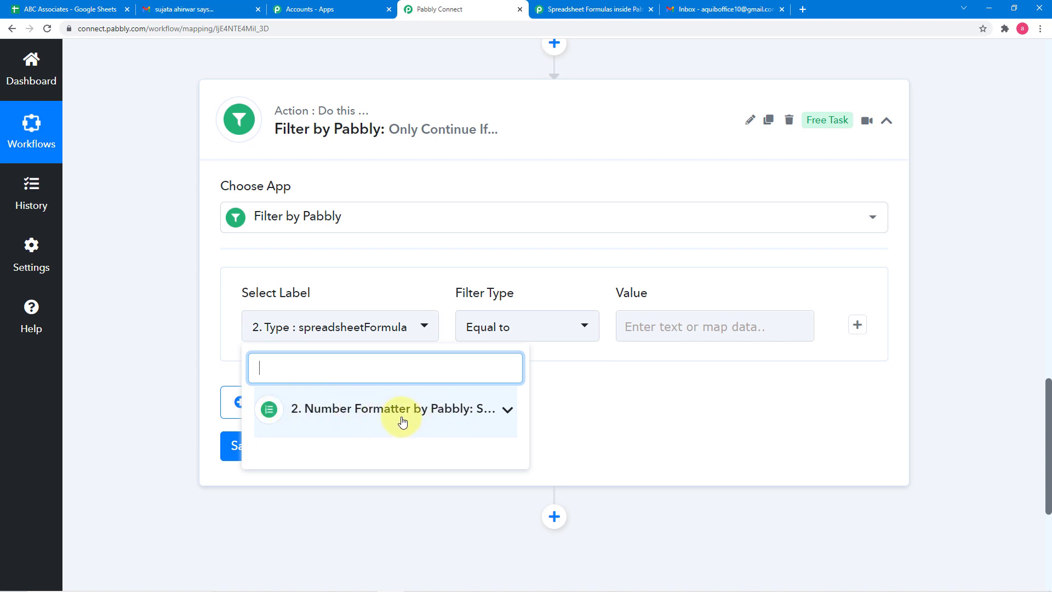
left_click(426, 420)
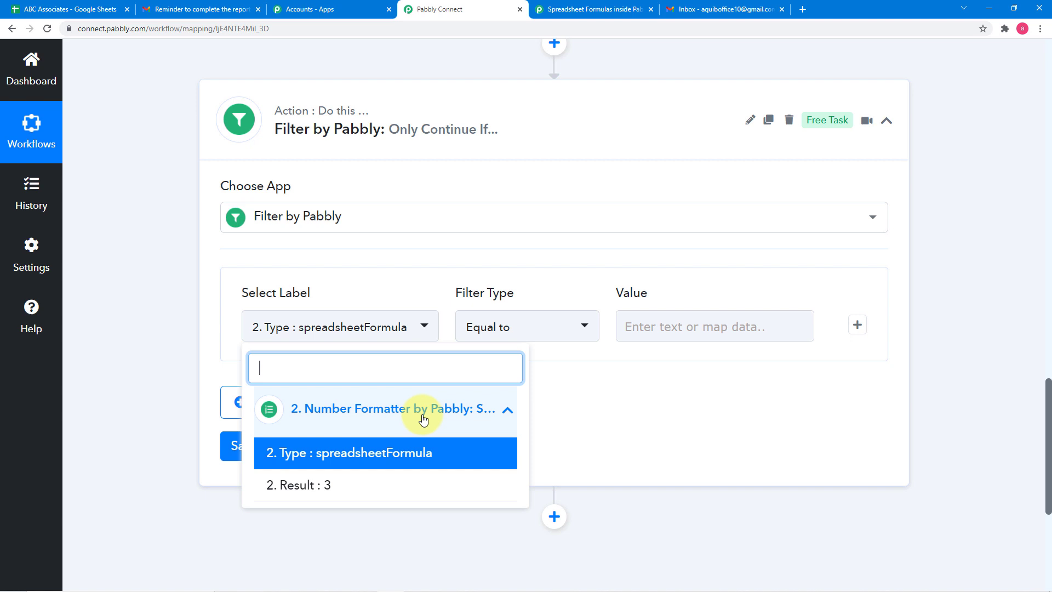
left_click(322, 487)
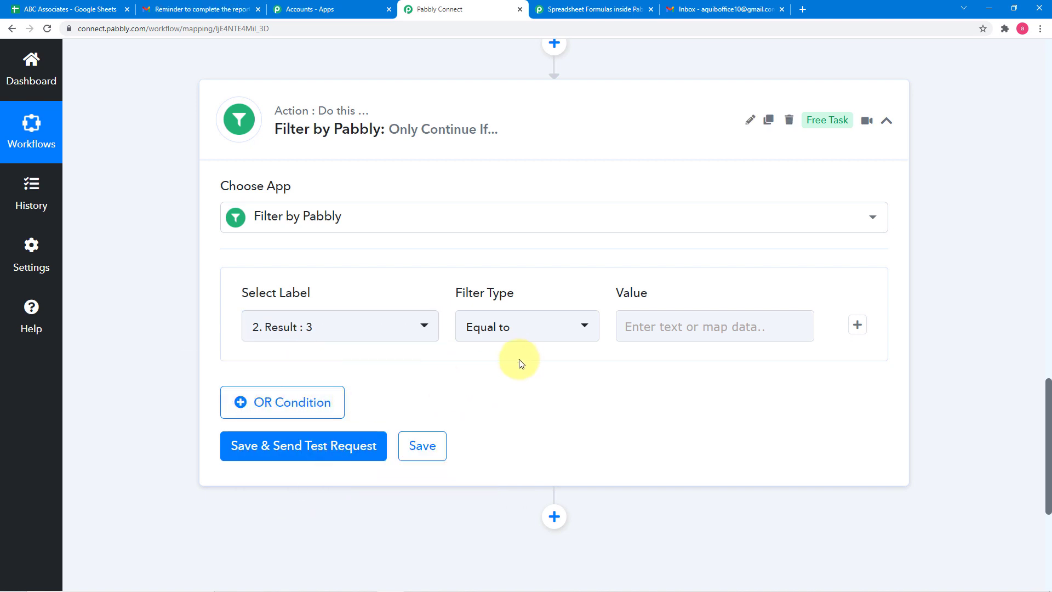
left_click(529, 338)
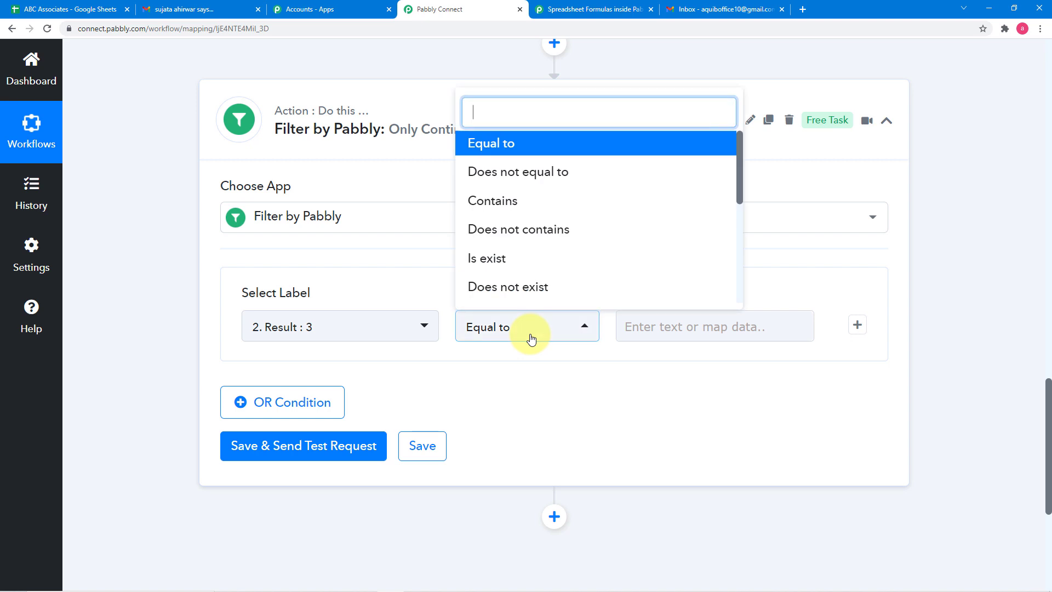
left_click(533, 142)
left_click(663, 331)
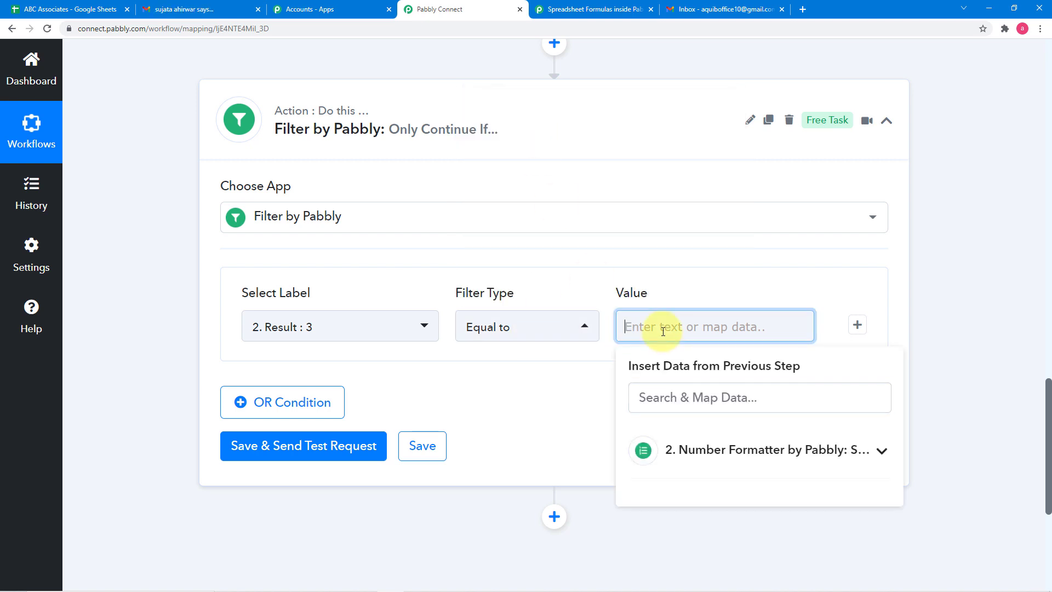
type("2")
left_click(565, 392)
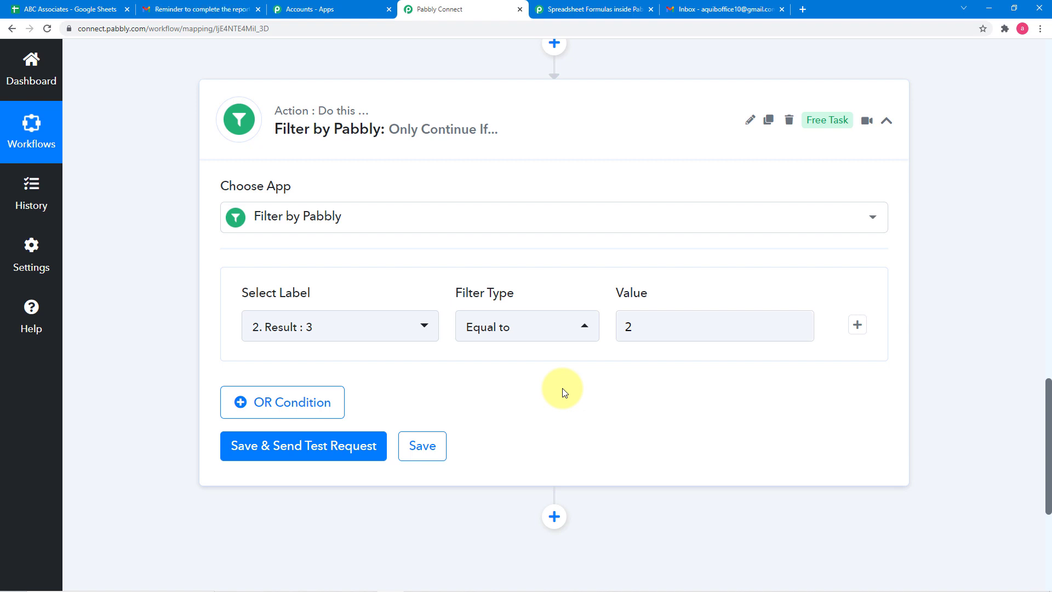
- Compare the Number Formatter's test result with the value in the filter condition
scroll(575, 329, "down", 1)
scroll(593, 237, "up", 5)
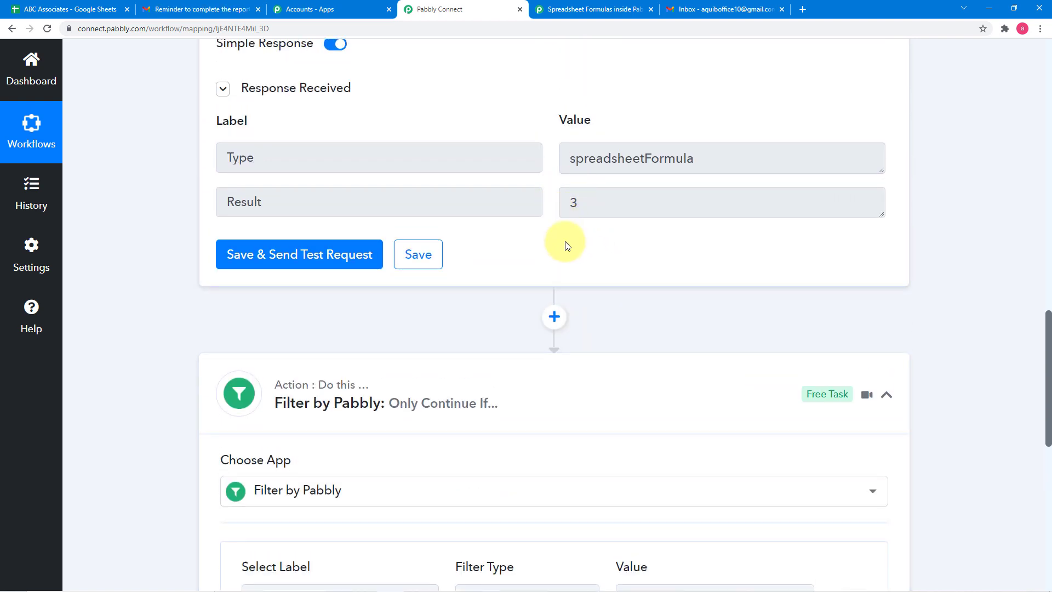
scroll(567, 245, "down", 2)
scroll(568, 246, "up", 5)
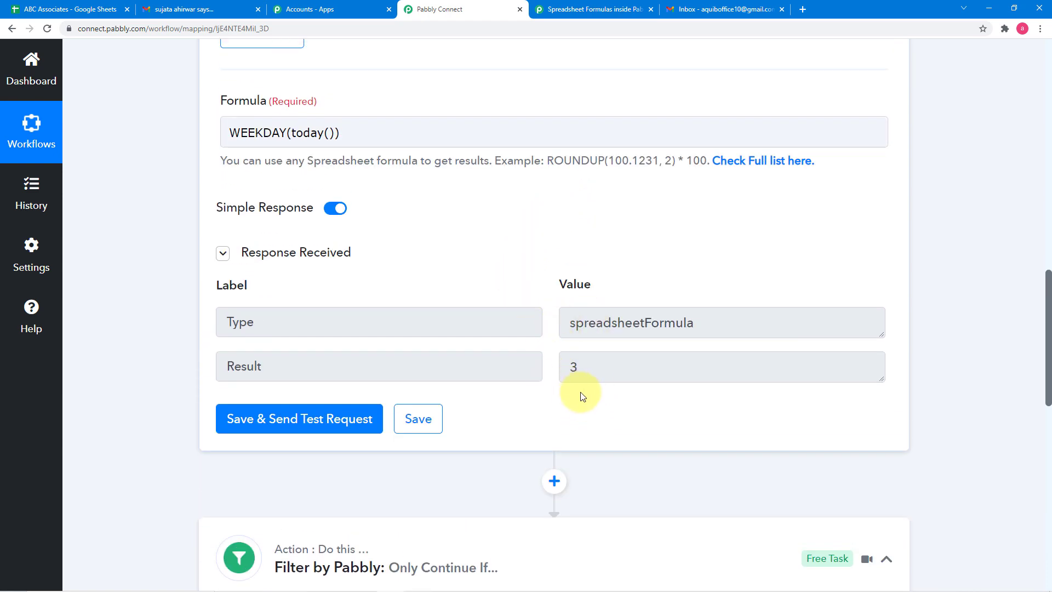
scroll(549, 385, "down", 10)
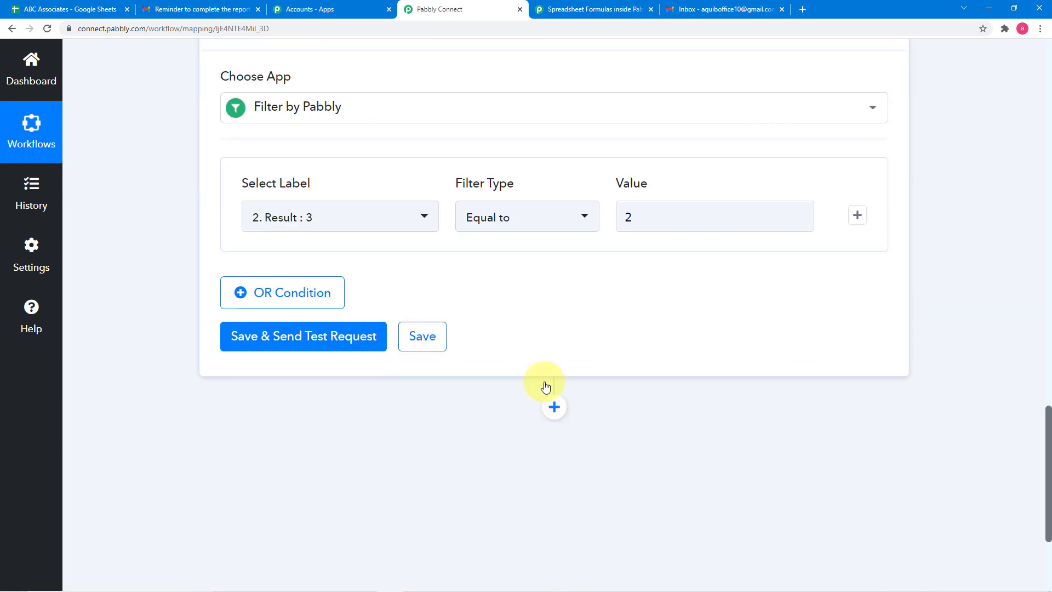
- Save the filter step with a test request and compare its response with the Number Formatter's result
left_click(347, 335)
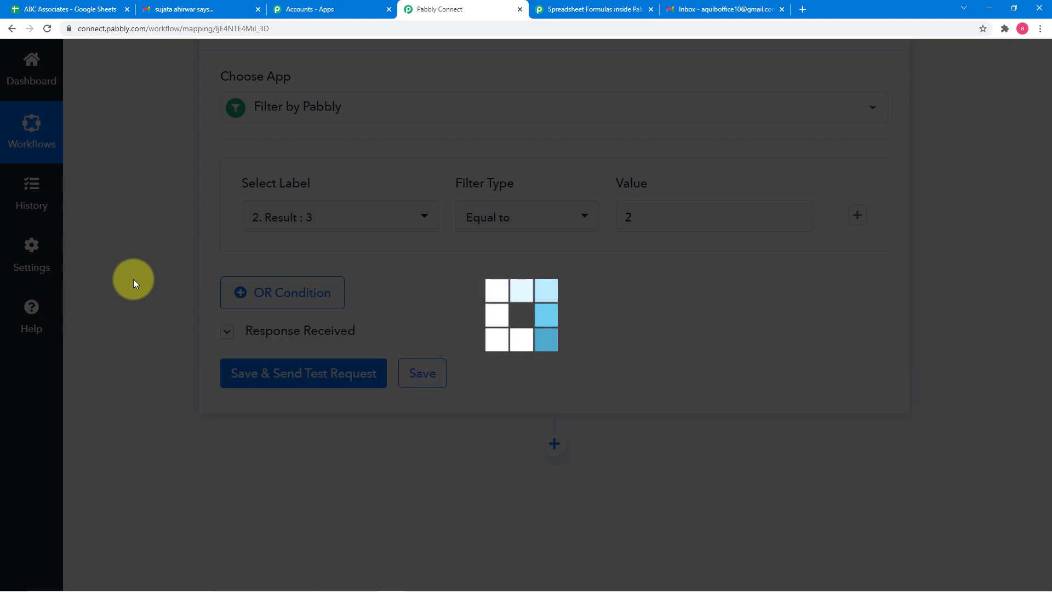
scroll(133, 278, "down", 1)
scroll(134, 279, "down", 1)
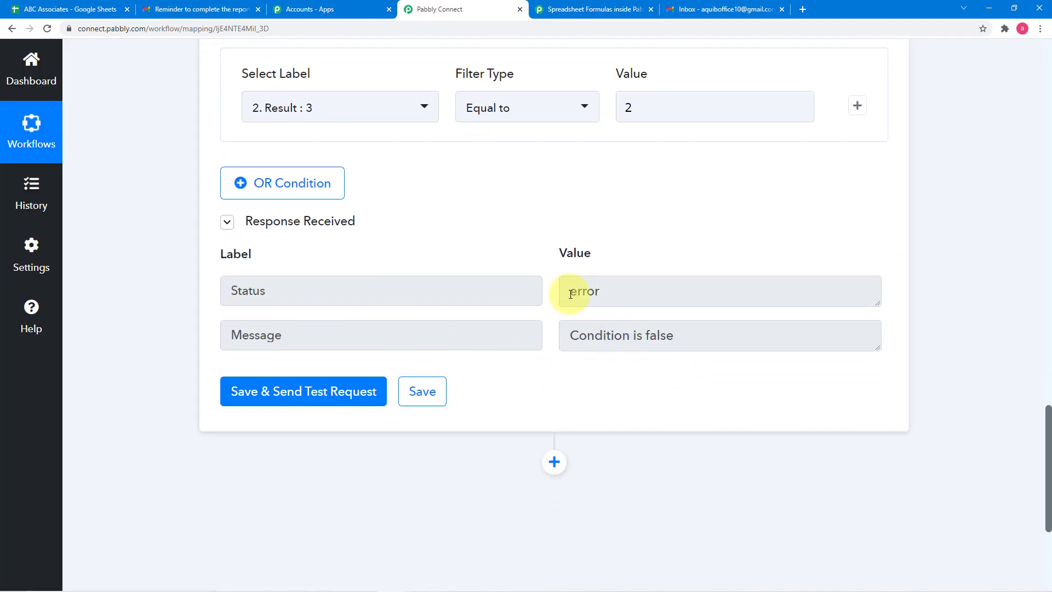
scroll(538, 257, "up", 2)
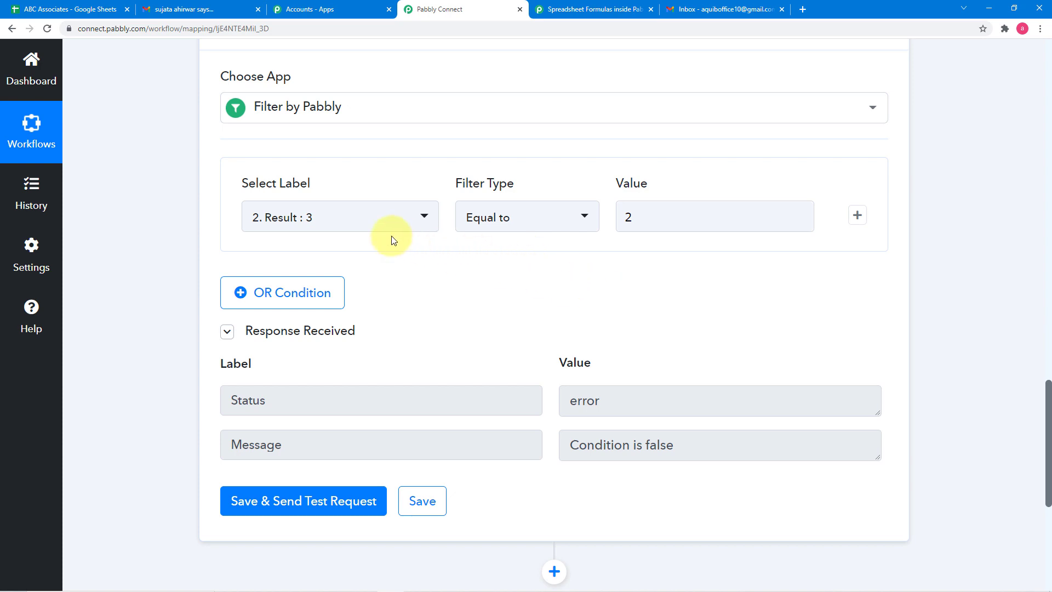
scroll(667, 280, "up", 5)
scroll(668, 279, "up", 2)
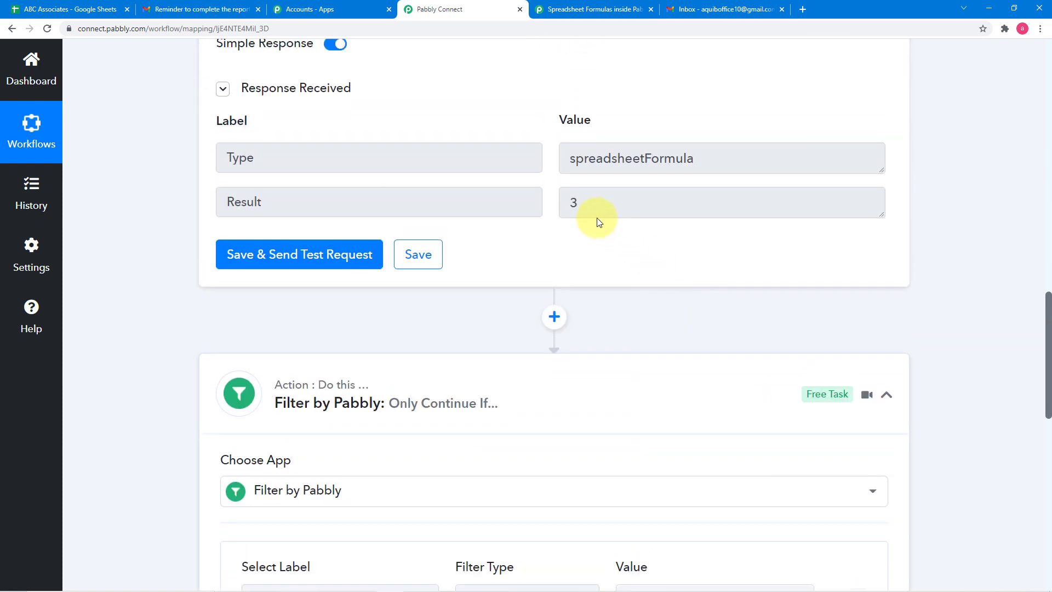
scroll(505, 300, "down", 6)
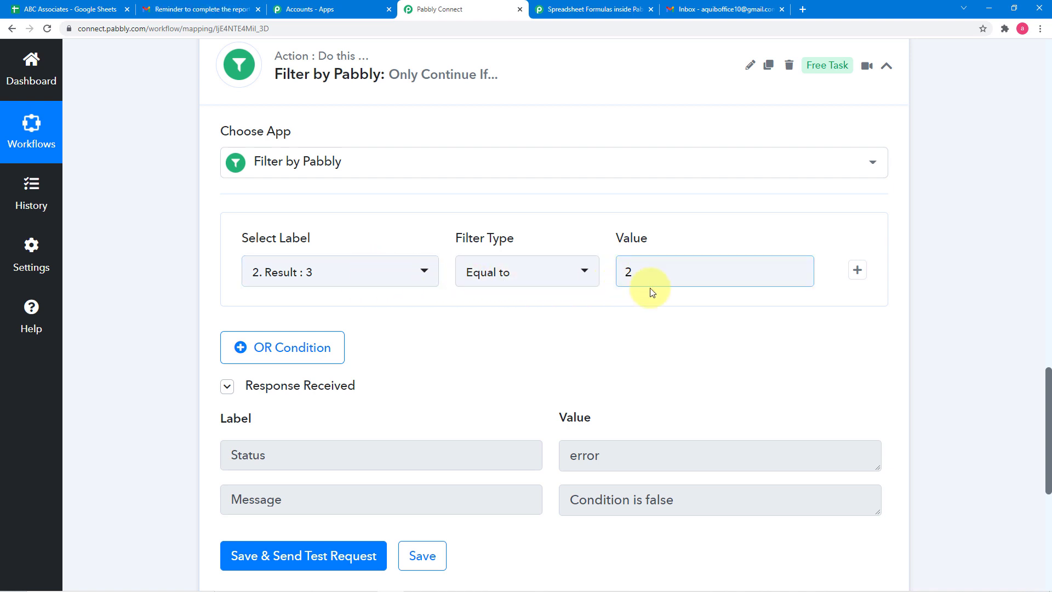
scroll(601, 369, "down", 2)
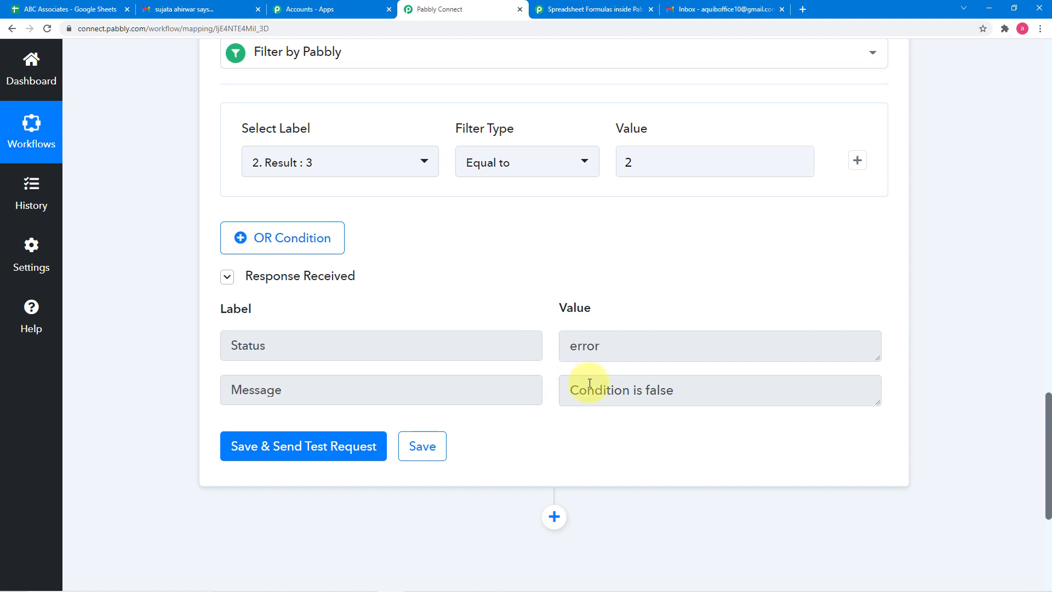
scroll(595, 383, "up", 3)
- Set the filter value to 3, save with a test request and compare the response with the Number Formatter's result
left_click(634, 331)
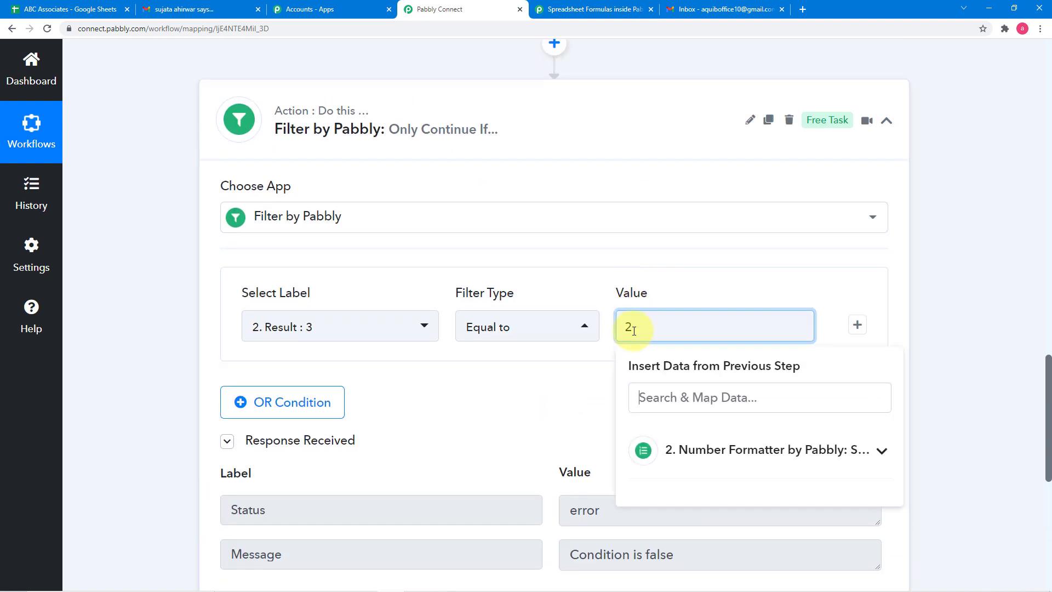
key("BackSpace")
type("3")
left_click(552, 376)
scroll(465, 380, "down", 2)
left_click(296, 499)
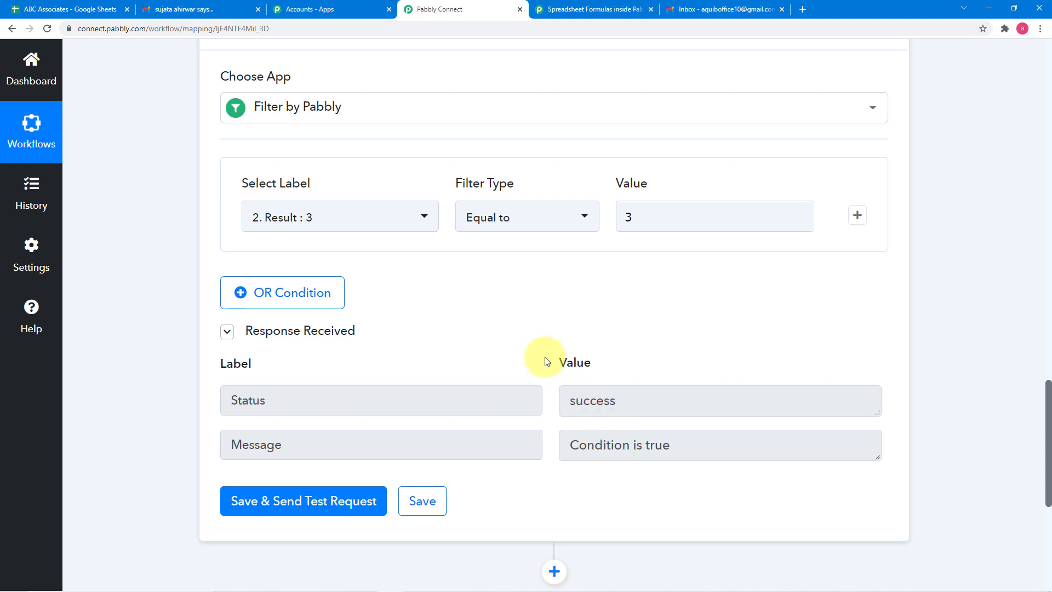
scroll(544, 359, "up", 1)
scroll(564, 323, "up", 5)
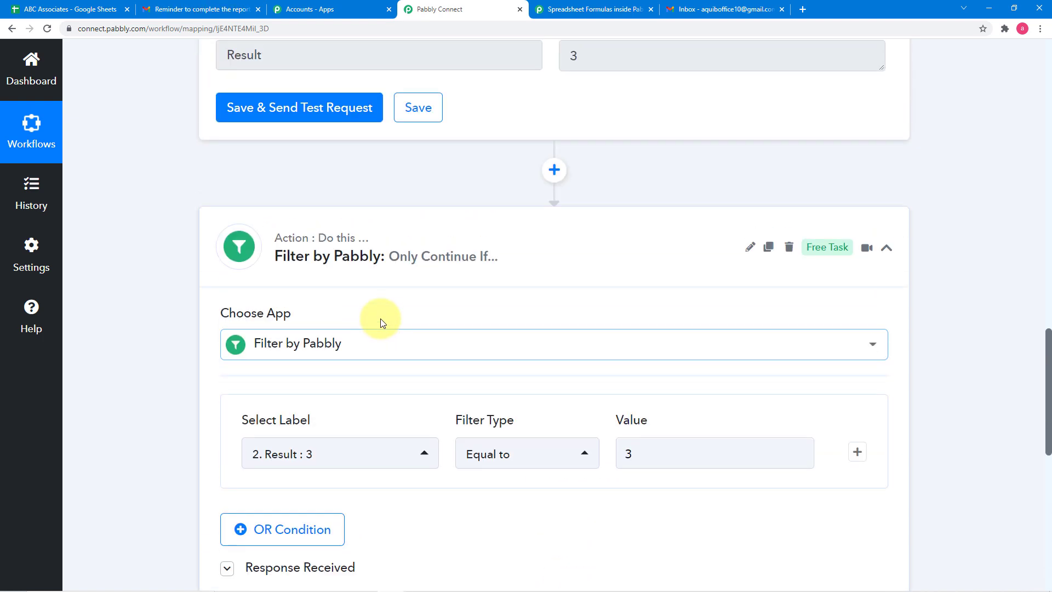
scroll(382, 324, "up", 1)
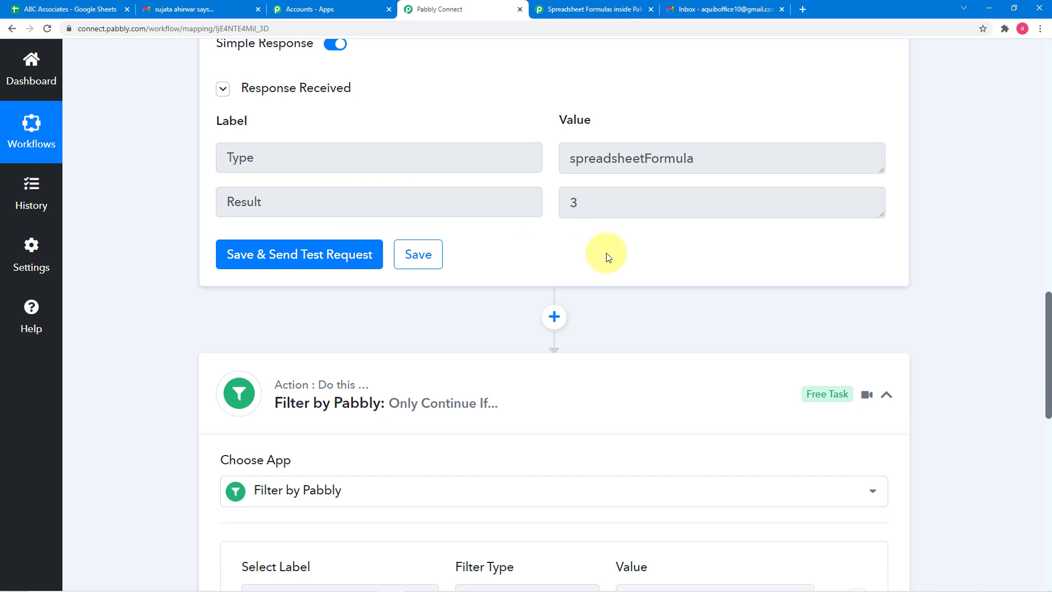
- Set the filter value back to 2, then save the step and send a test request
scroll(636, 521, "down", 2)
left_click(639, 492)
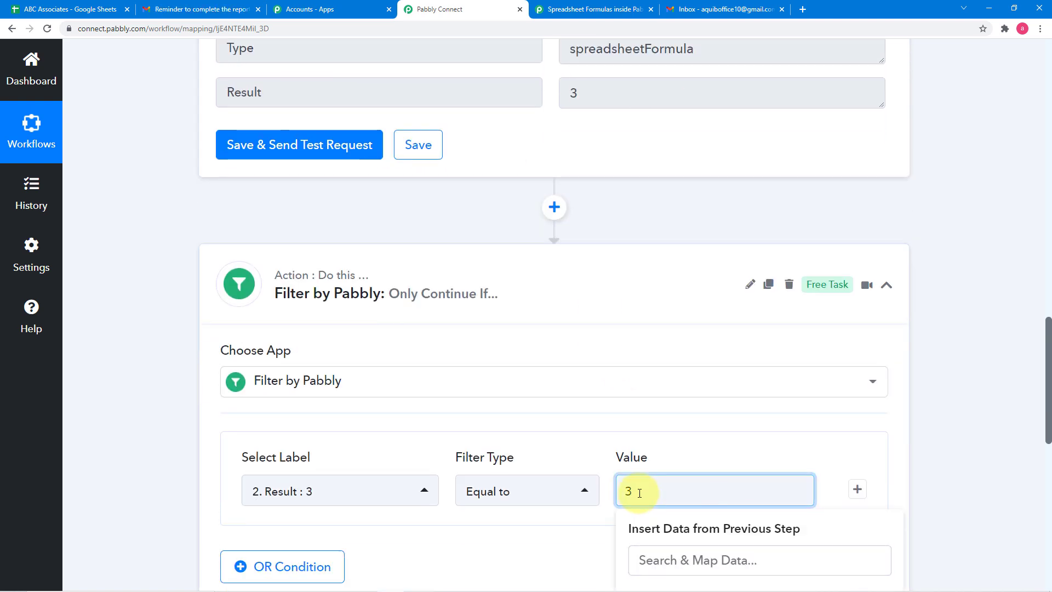
key("BackSpace")
type("2")
left_click(698, 446)
scroll(697, 446, "down", 4)
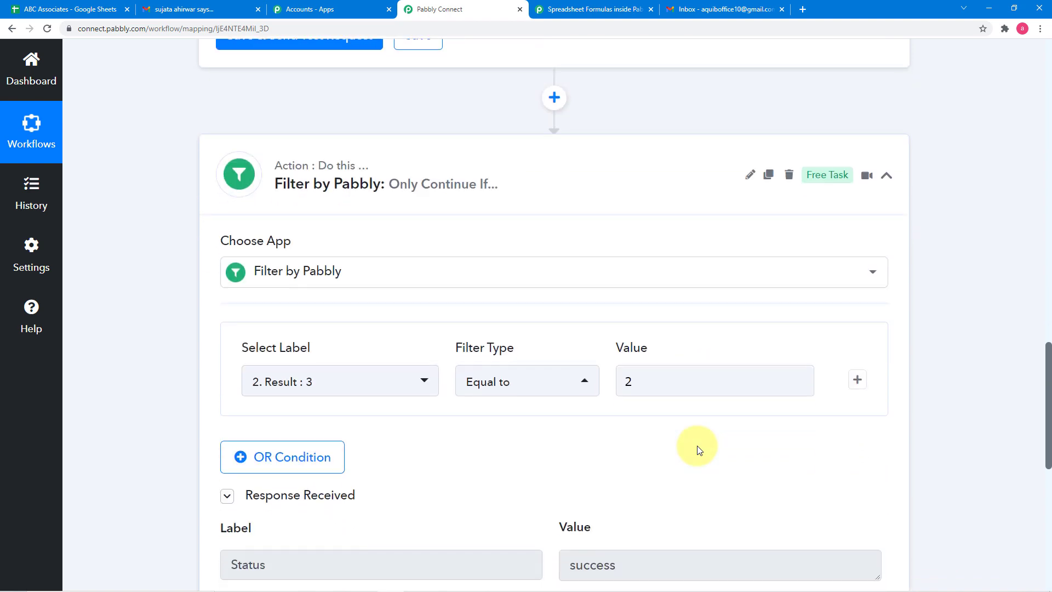
scroll(312, 488, "down", 2)
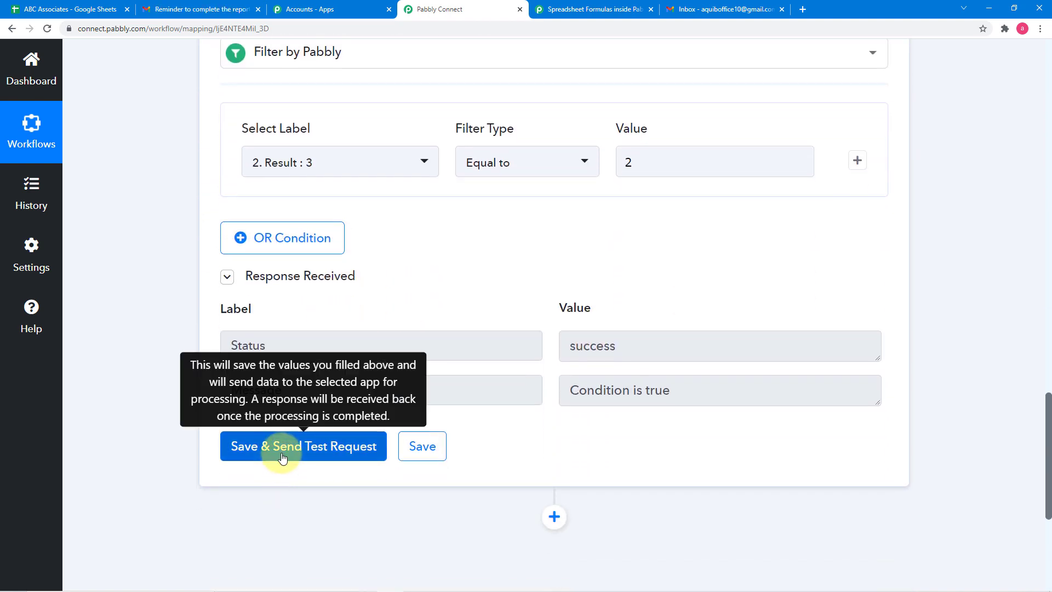
left_click(277, 450)
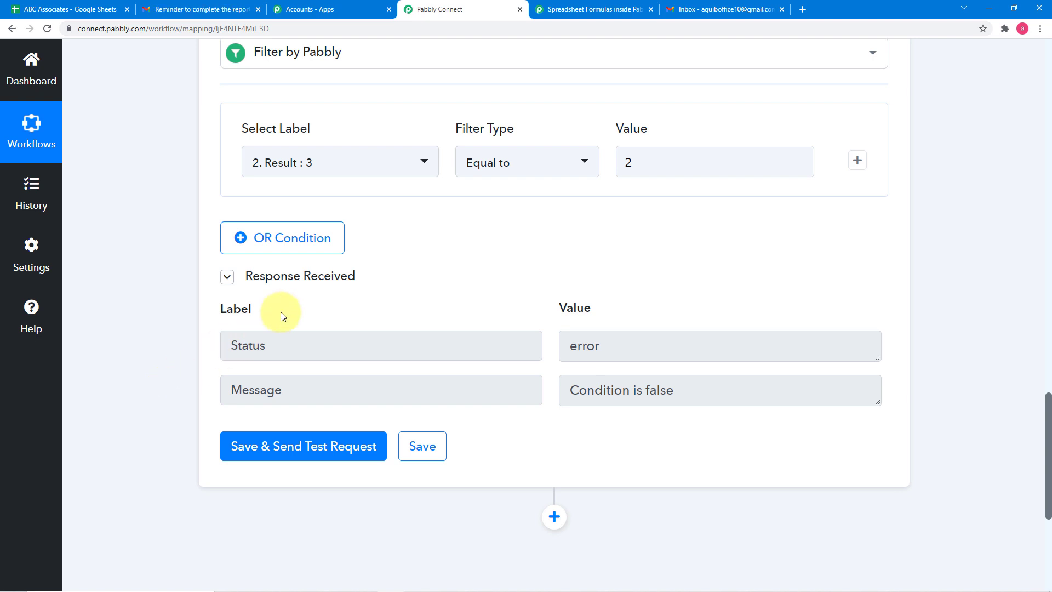
scroll(488, 310, "up", 6)
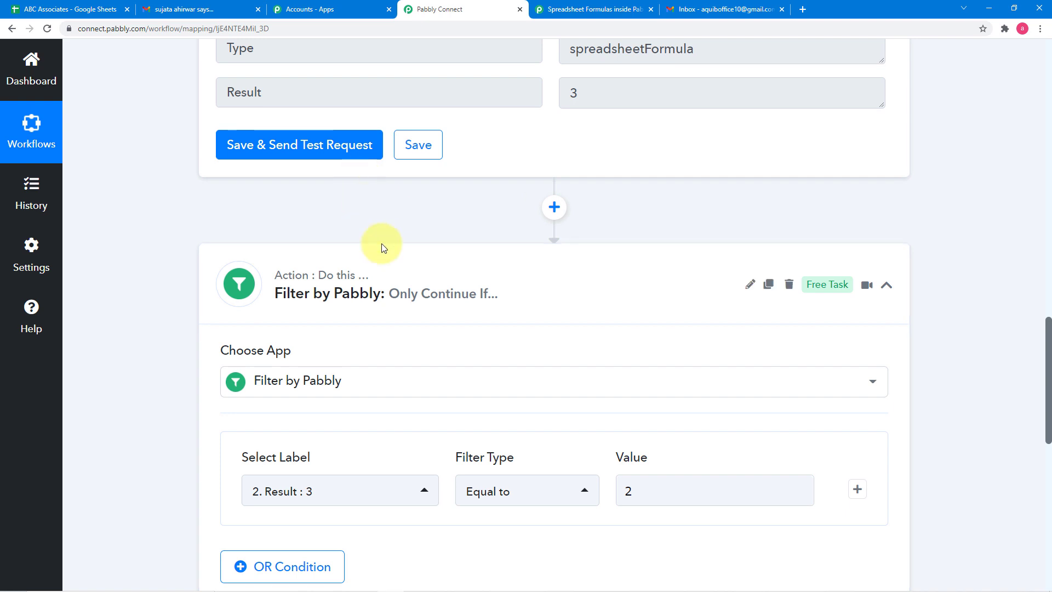
scroll(383, 243, "down", 5)
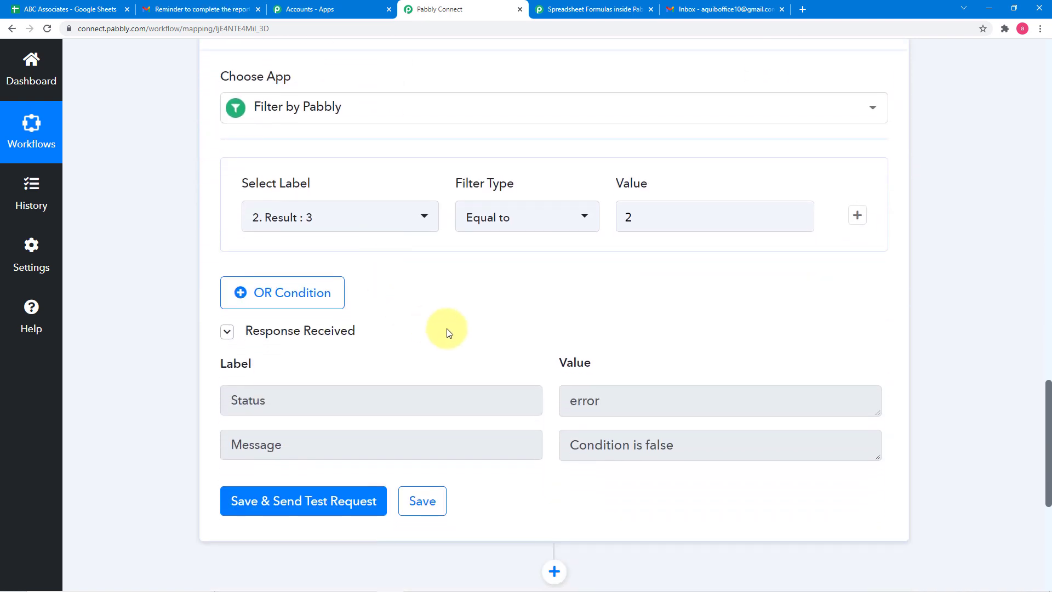
scroll(446, 327, "down", 2)
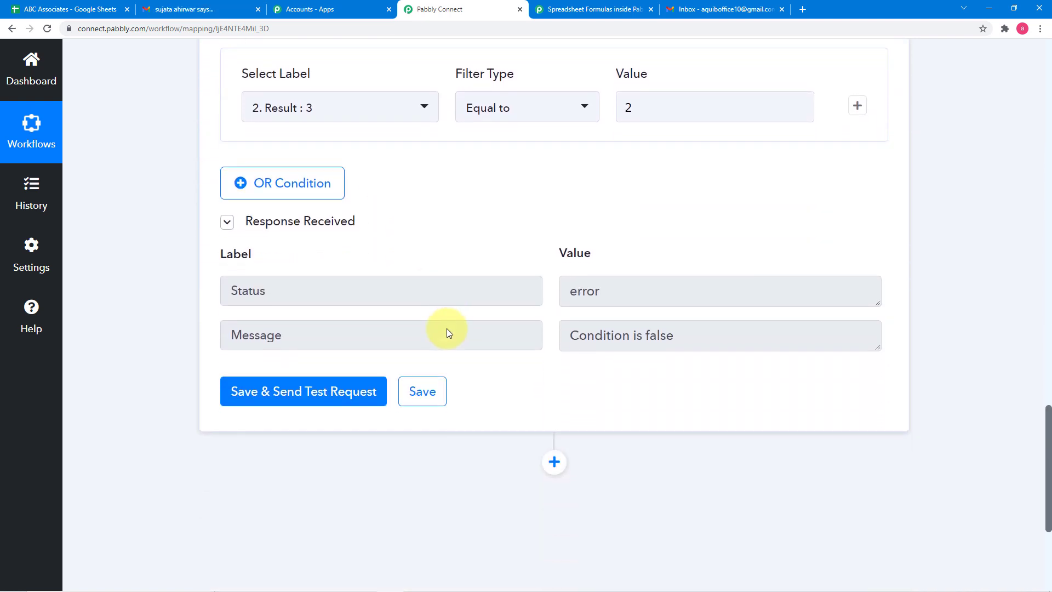
- Check the ABC Associates spreadsheet, and back in Pabbly Connect add a Google Sheets action after the Filter with the event Get Row(s)
scroll(448, 329, "down", 5)
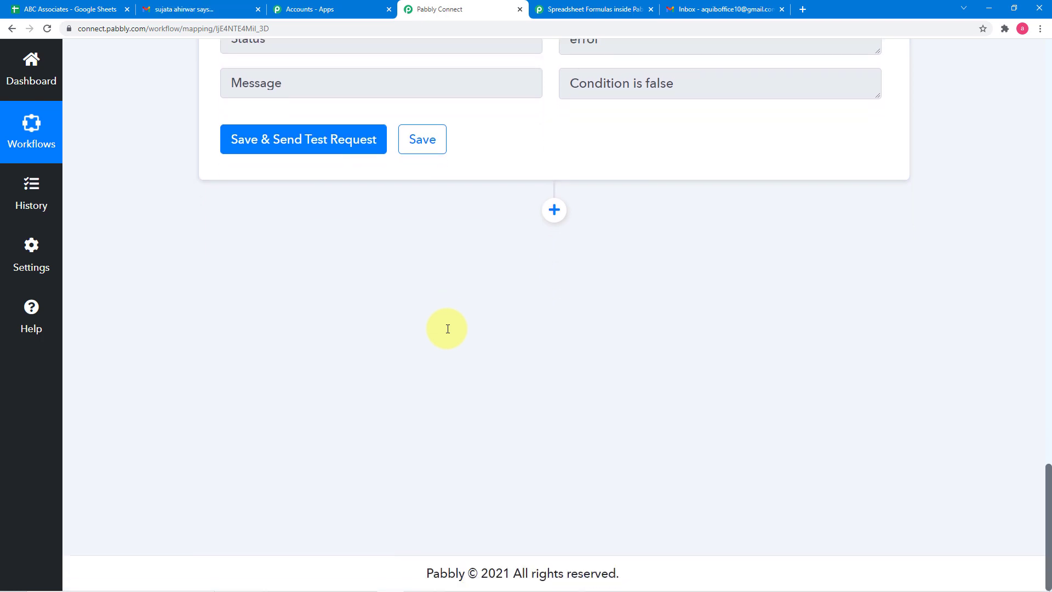
left_click(70, 9)
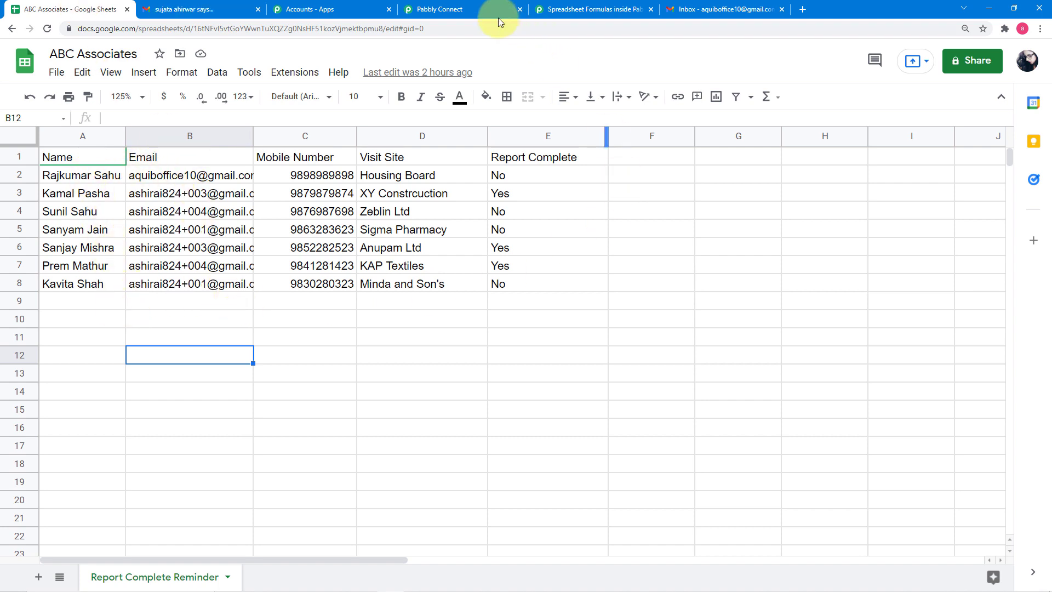
left_click(455, 9)
left_click(555, 213)
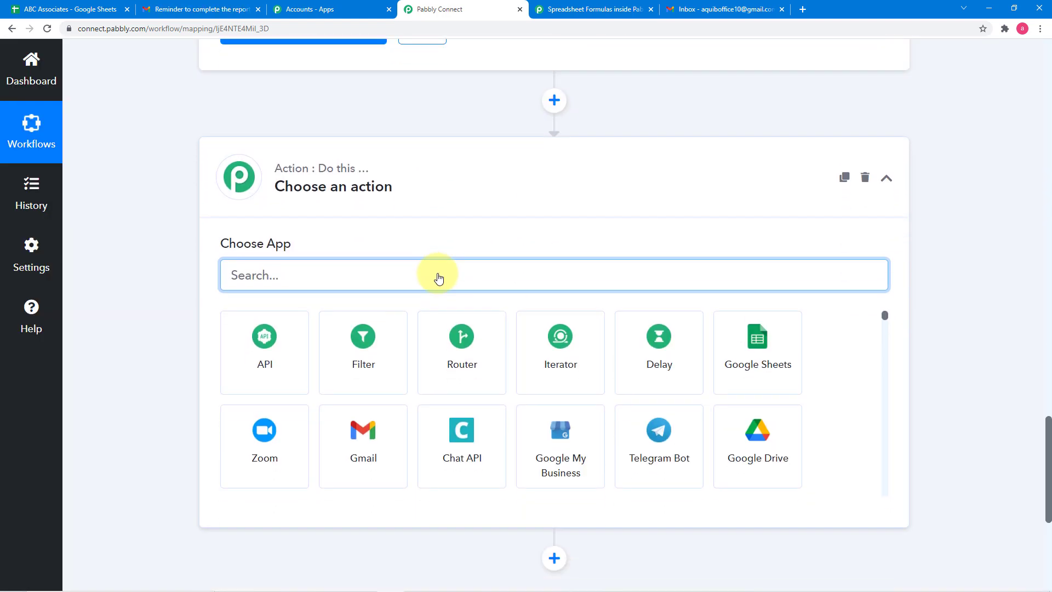
type("goo")
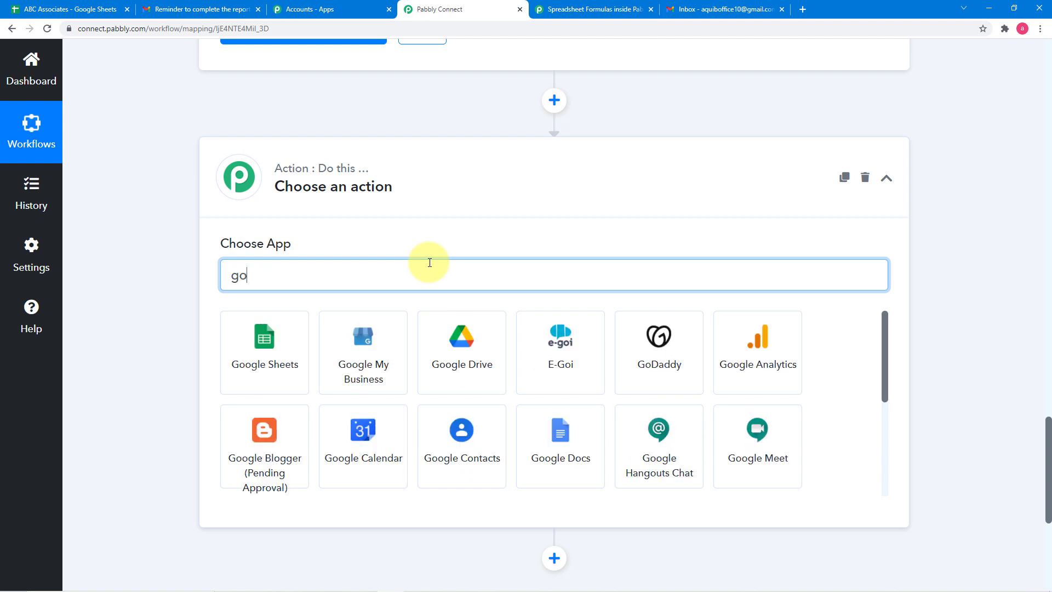
left_click(268, 355)
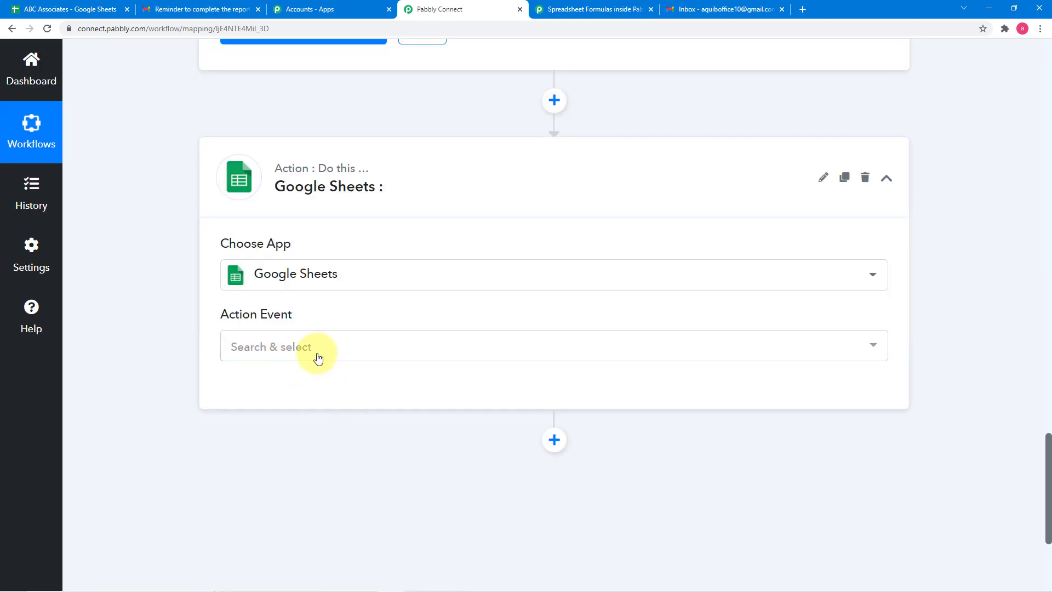
left_click(317, 355)
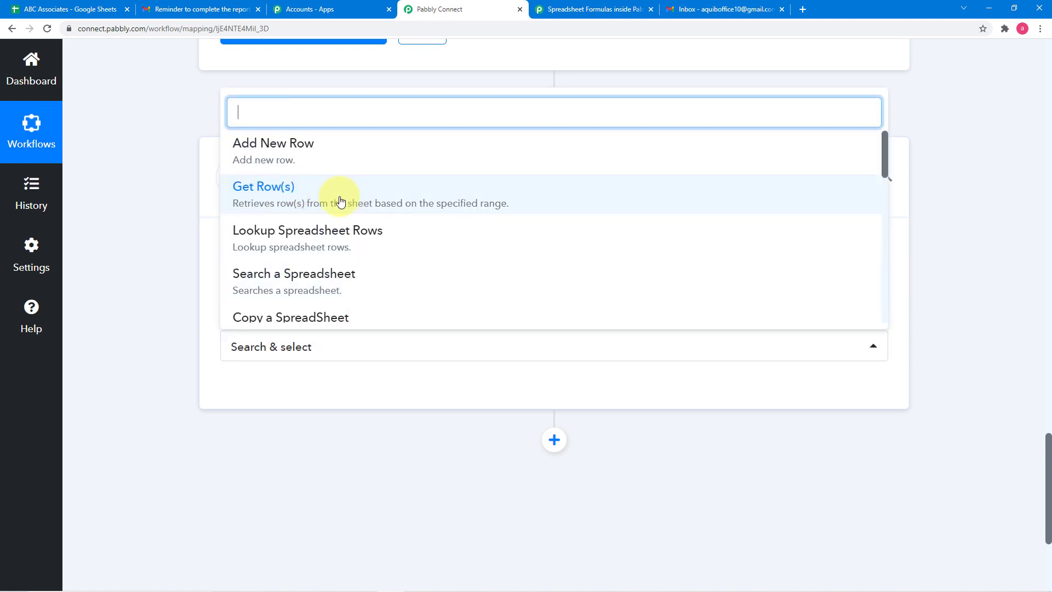
left_click(295, 198)
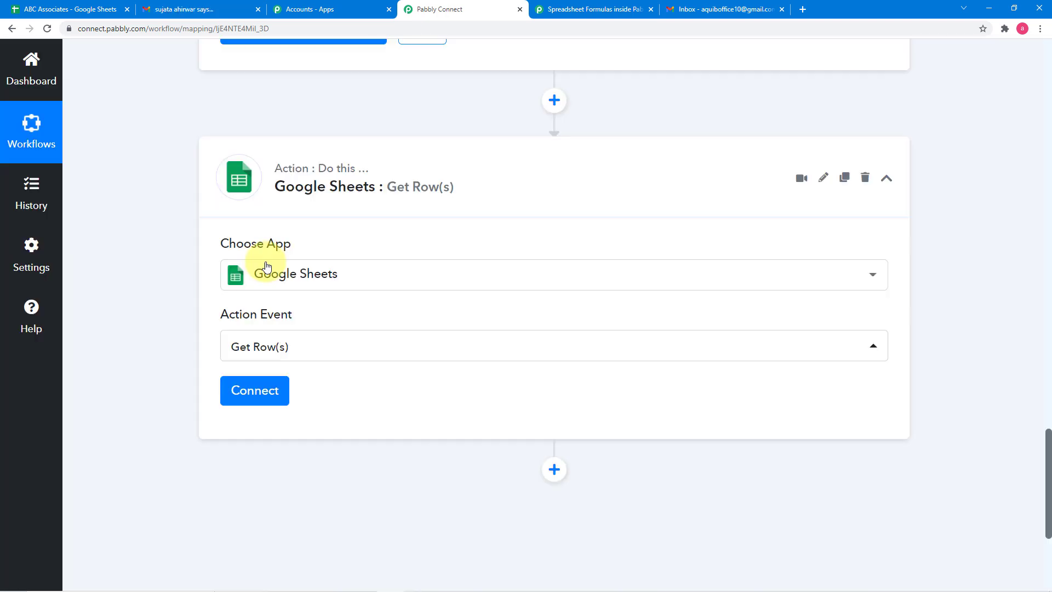
- Add a new Google Sheets connection to the action and authorize Pabbly Connect Sheets with the second listed Google account
left_click(249, 396)
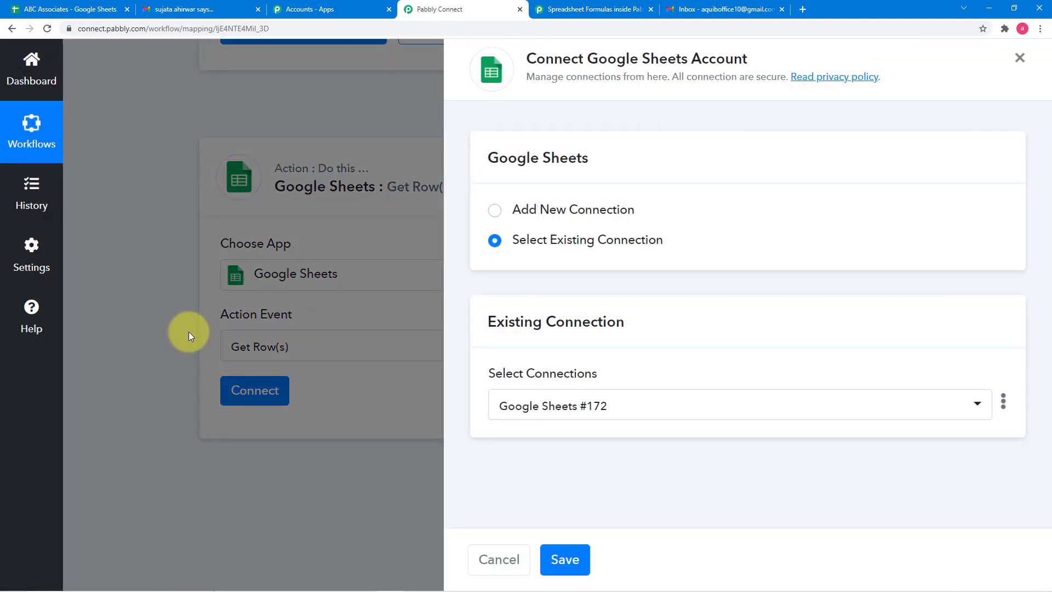
left_click(494, 211)
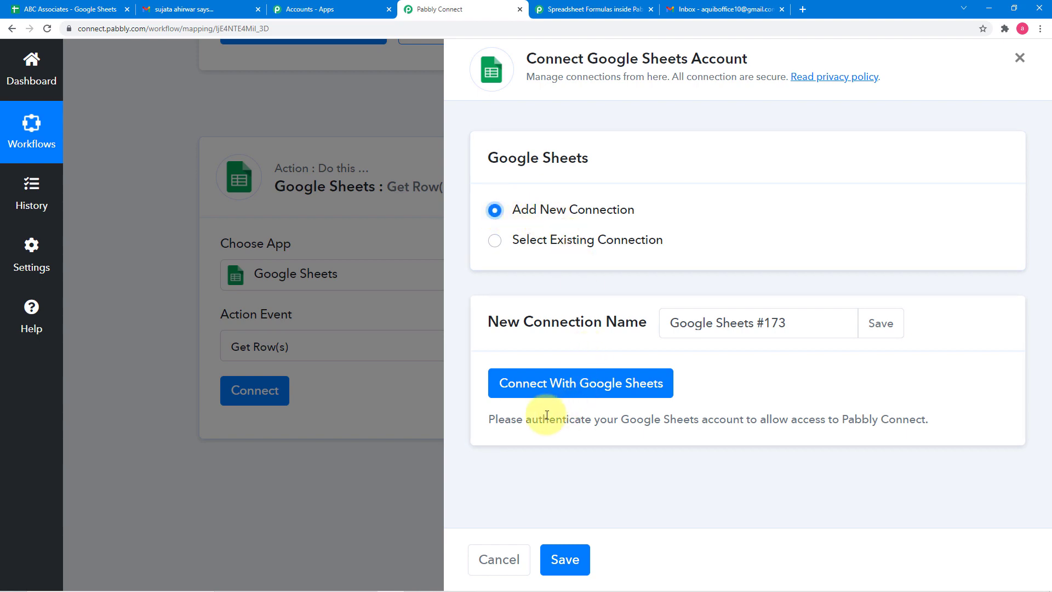
left_click(575, 393)
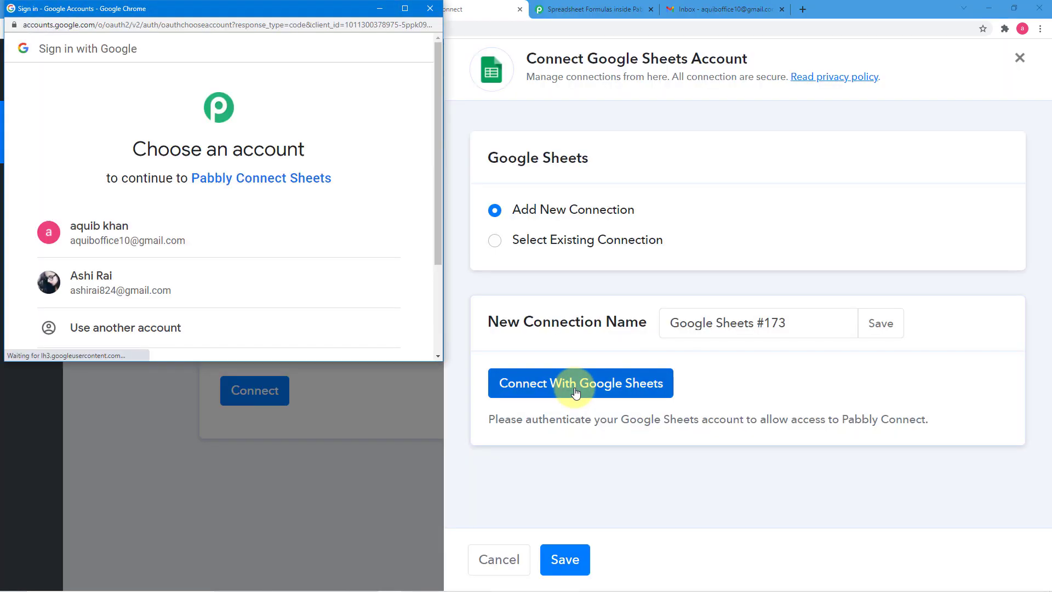
left_click(438, 357)
left_click(439, 358)
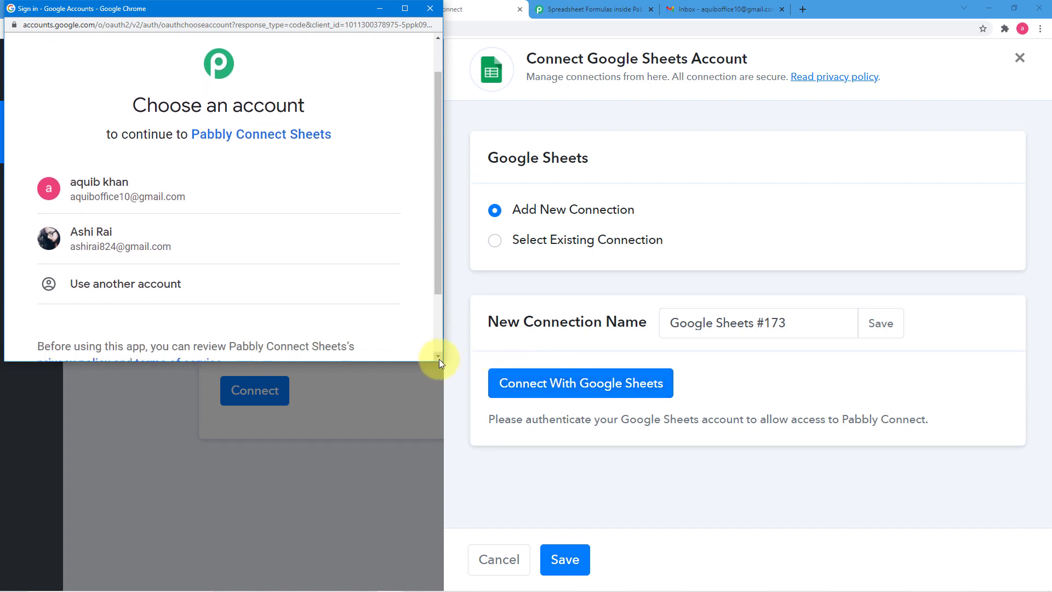
left_click(439, 357)
left_click(159, 218)
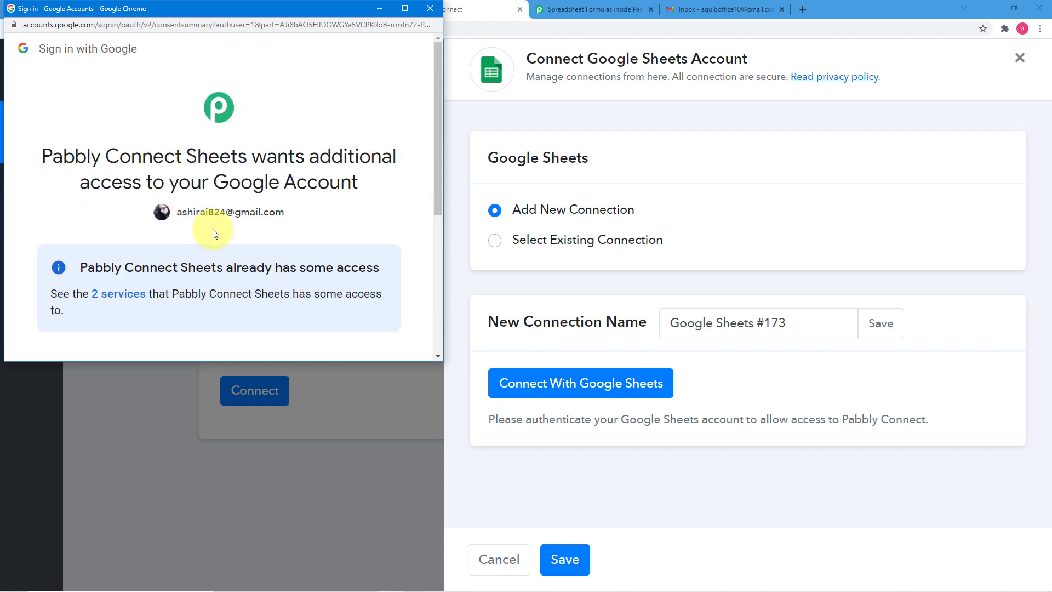
scroll(235, 232, "down", 3)
scroll(237, 233, "down", 2)
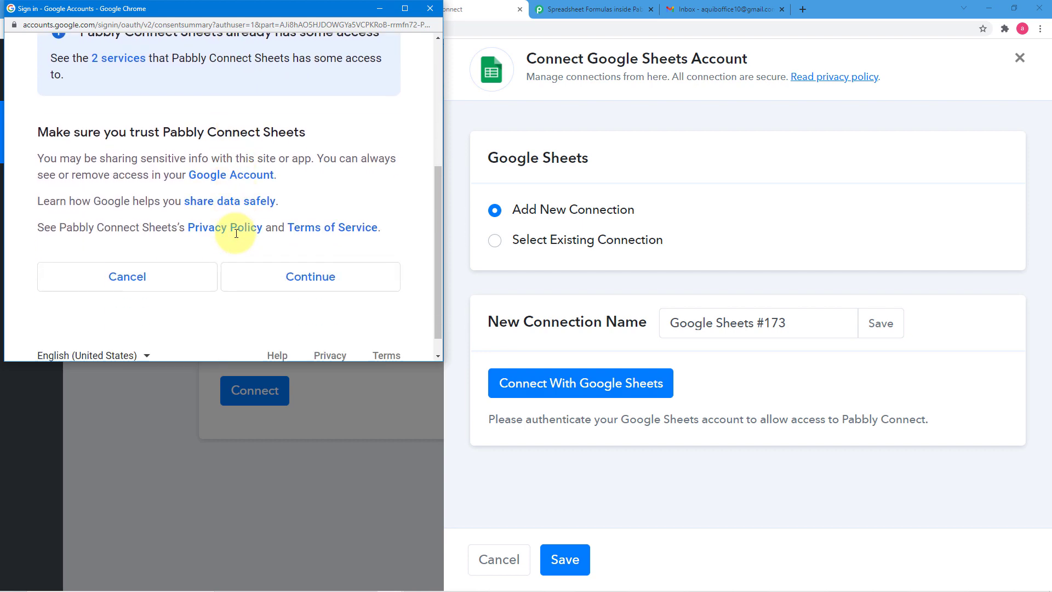
left_click(286, 258)
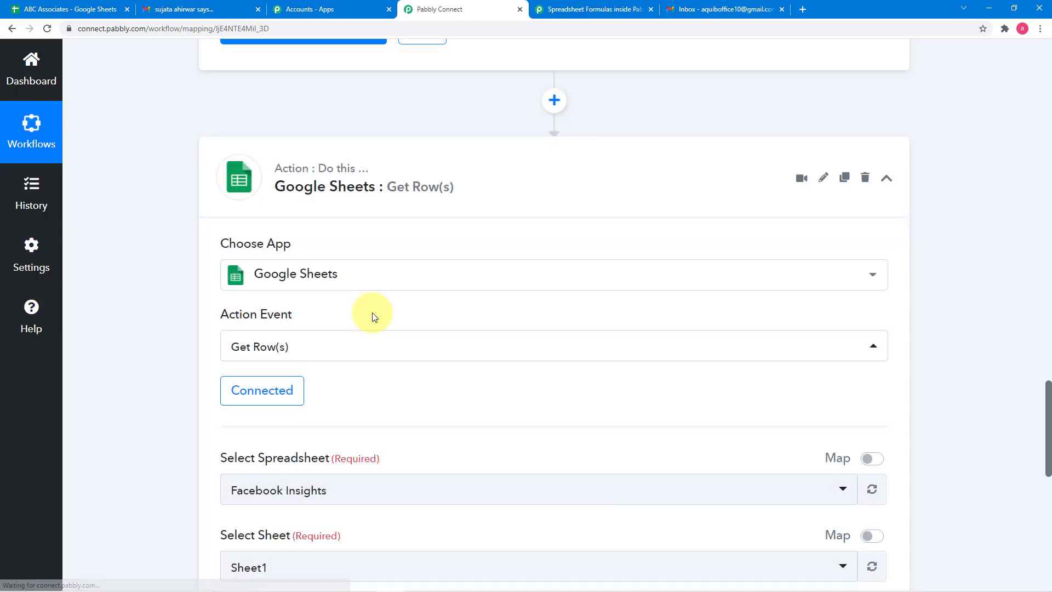
- Browse the spreadsheet list on the Google Sheets home page, check the ABC Associates spreadsheet, and return to Pabbly Connect
scroll(373, 312, "down", 2)
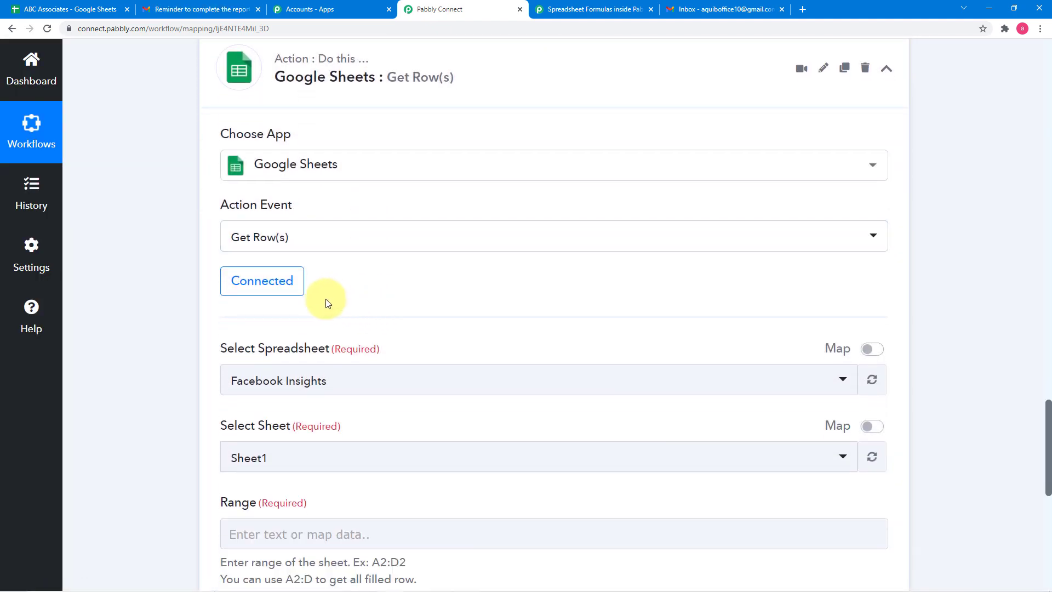
scroll(312, 316, "down", 1)
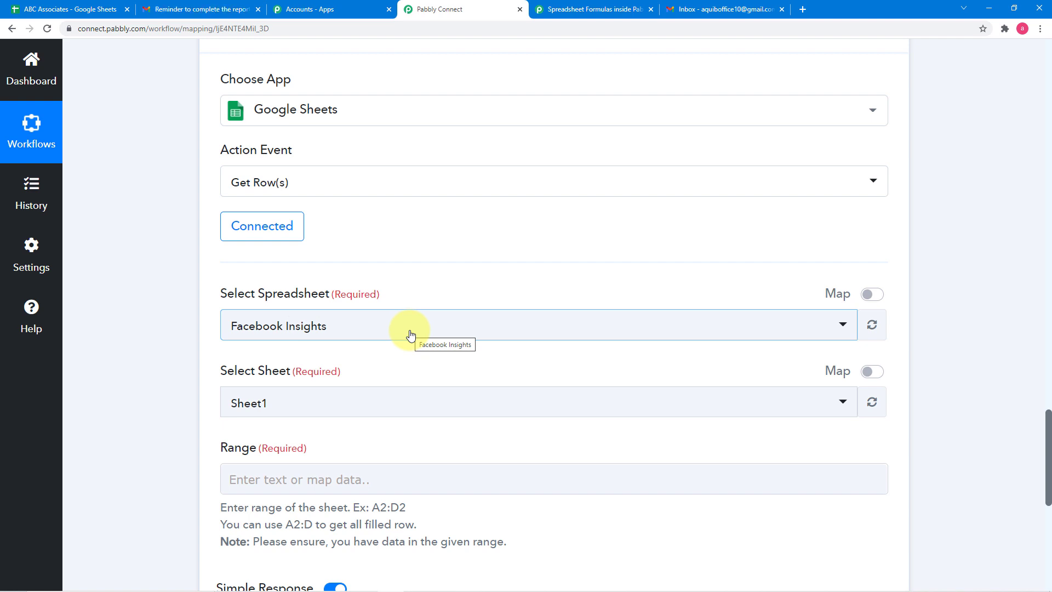
key("alt+Tab")
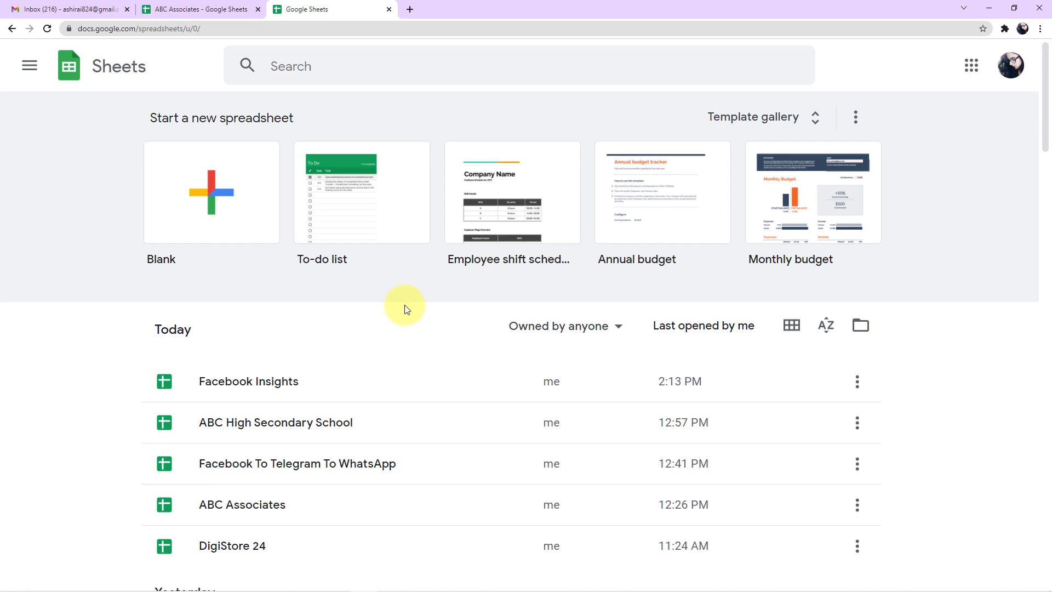
scroll(404, 308, "down", 5)
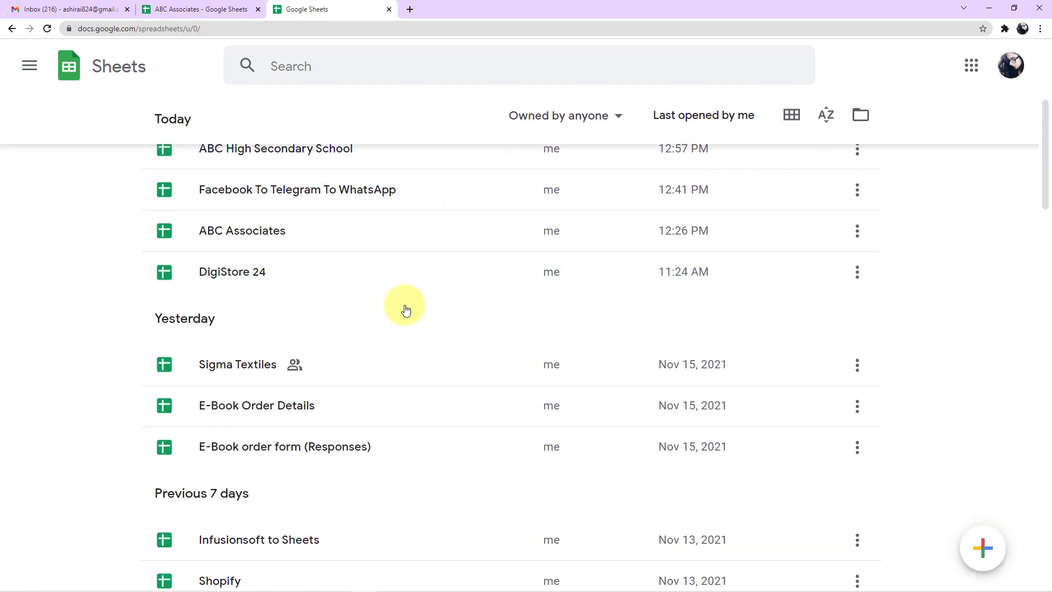
scroll(406, 310, "down", 6)
scroll(405, 309, "down", 10)
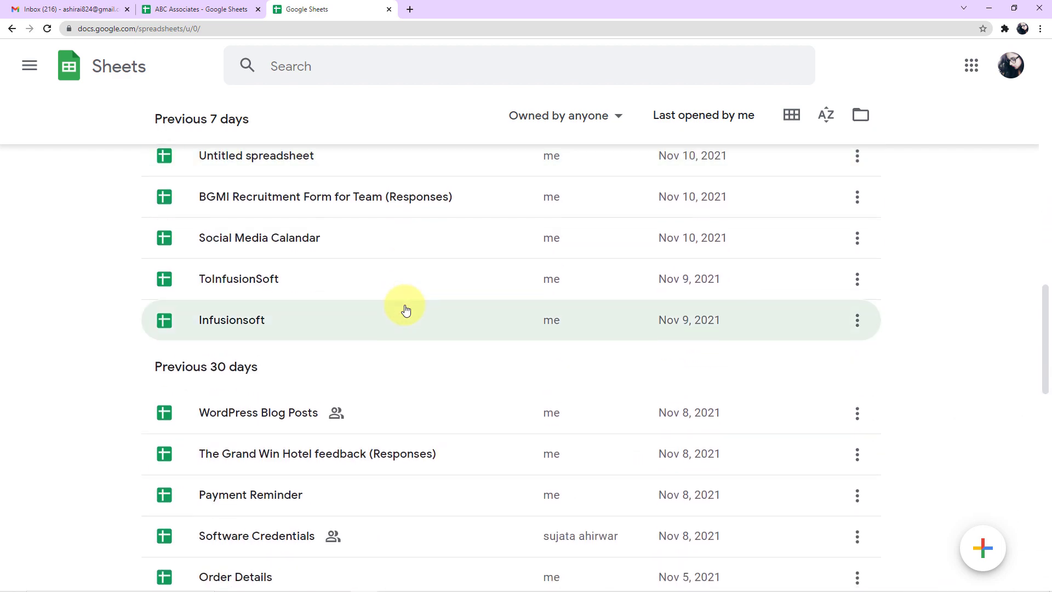
scroll(406, 310, "down", 3)
scroll(405, 311, "up", 4)
scroll(406, 310, "up", 9)
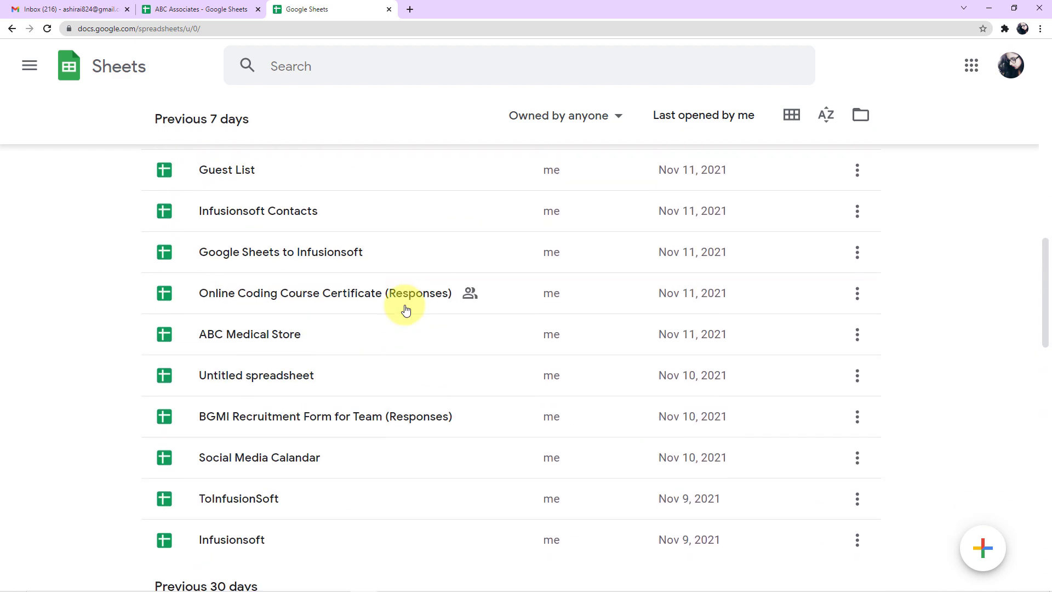
scroll(405, 310, "up", 6)
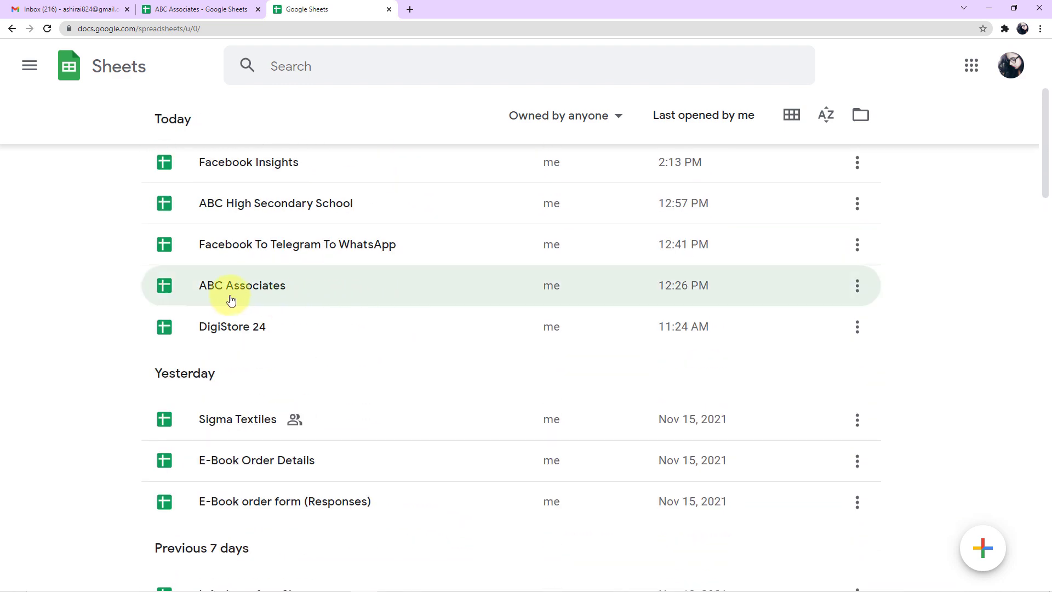
left_click(162, 10)
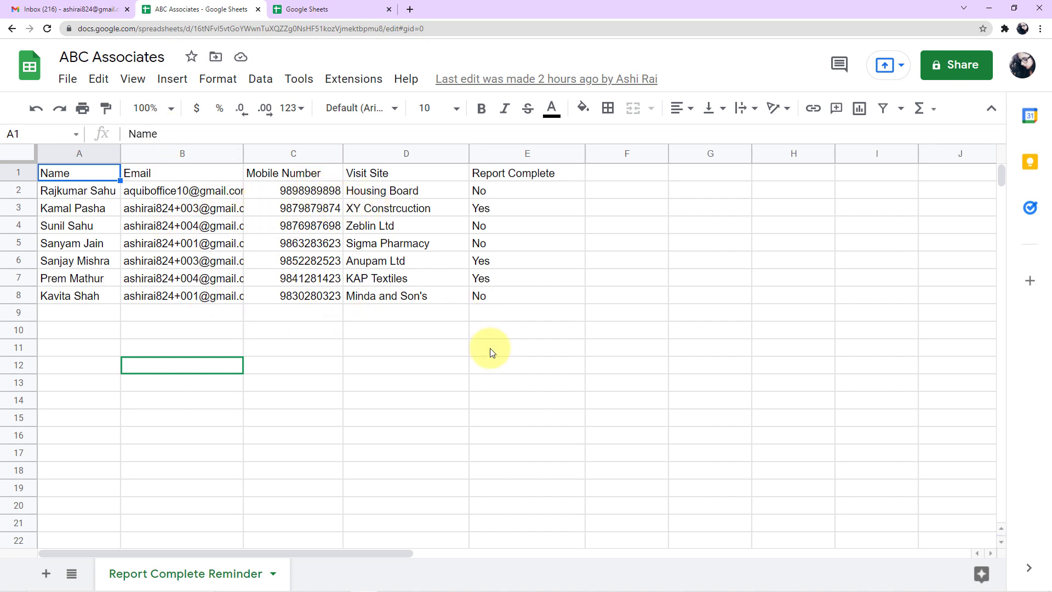
key("alt+Tab")
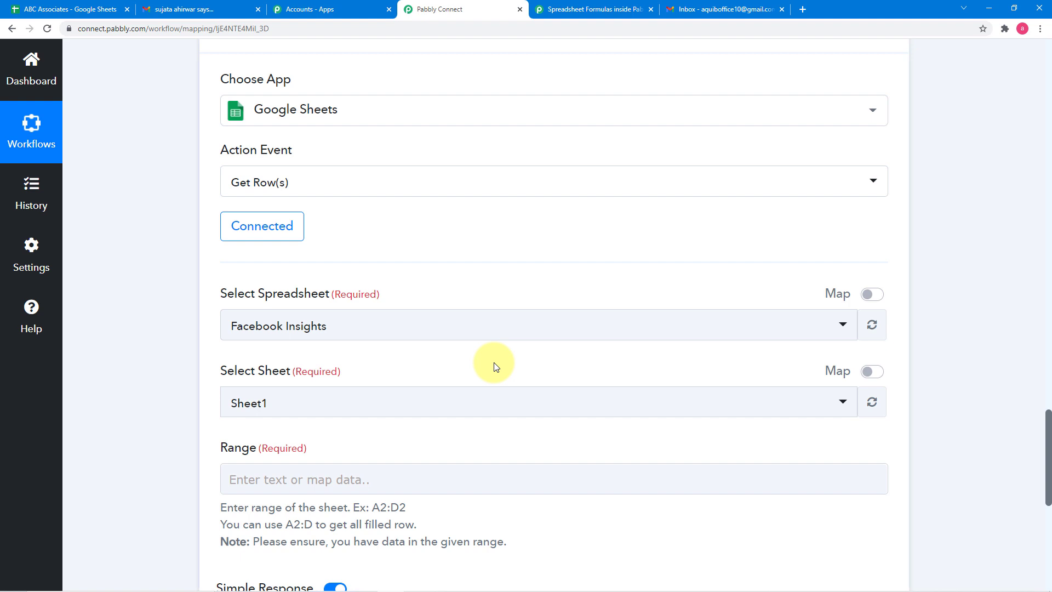
- Select ABC Associates as the action's spreadsheet and compare the chosen sheet, Report Complete Reminder, with the sheet name in the spreadsheet
left_click(407, 323)
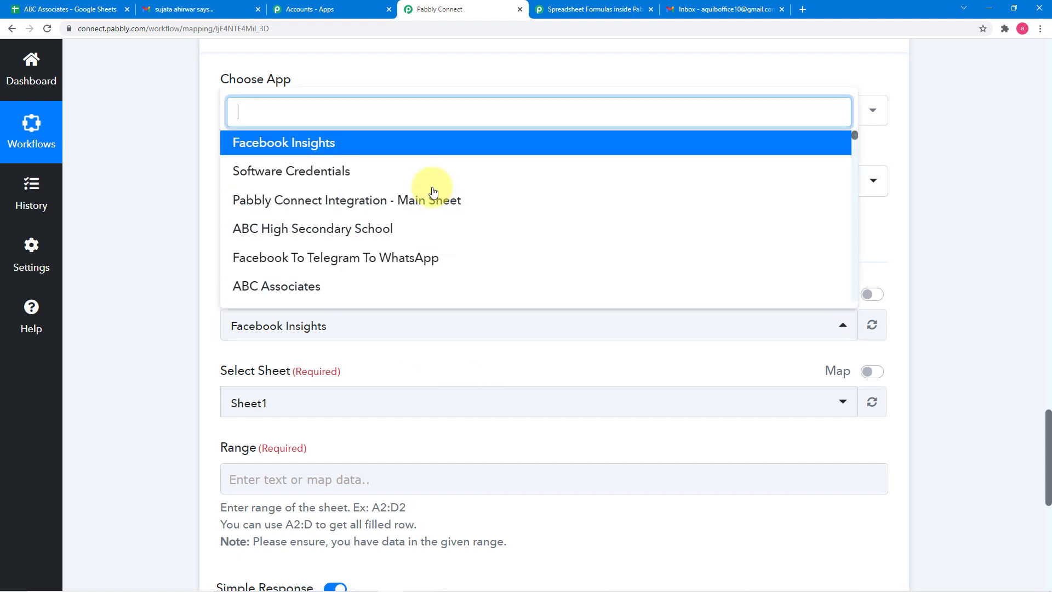
scroll(433, 191, "down", 1)
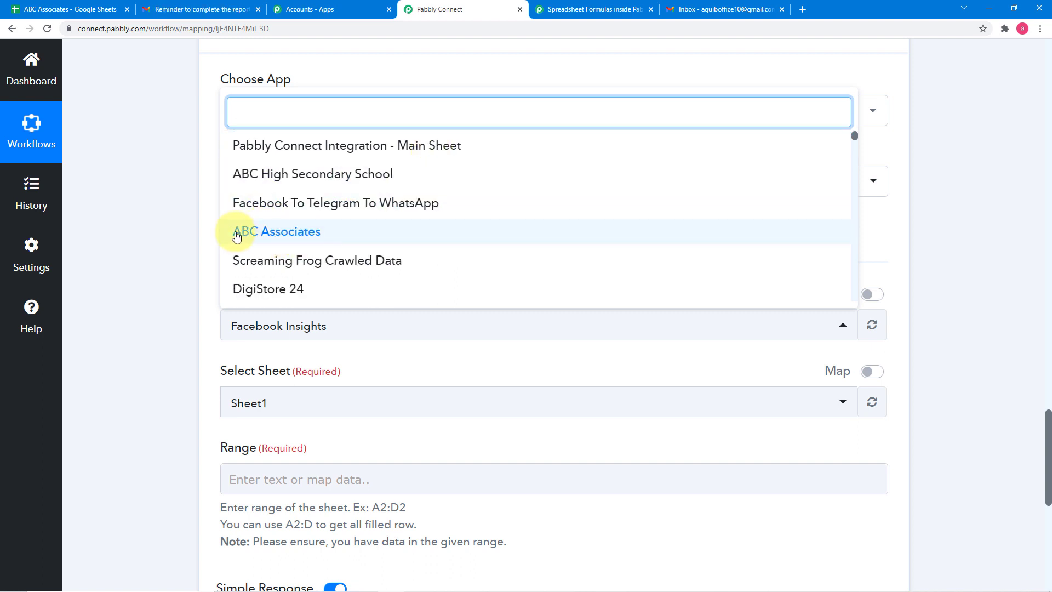
left_click(285, 237)
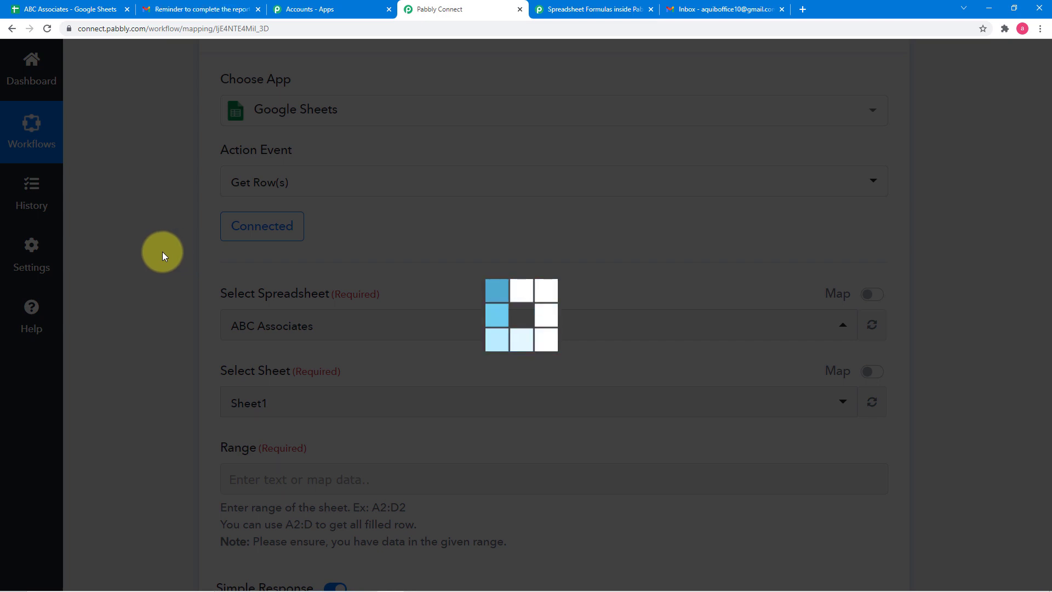
scroll(162, 251, "down", 2)
scroll(162, 251, "down", 1)
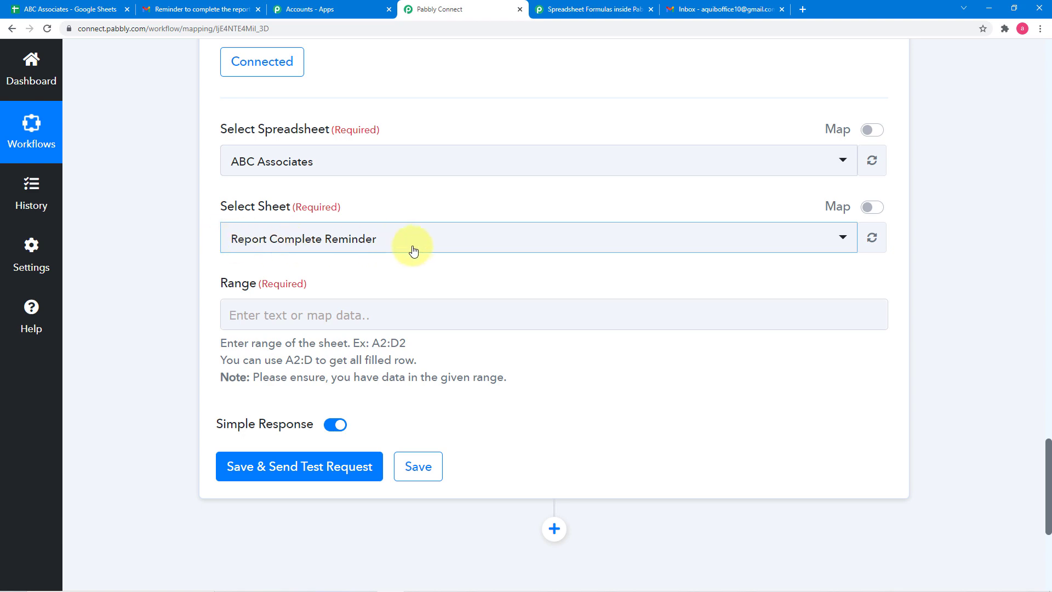
left_click(97, 13)
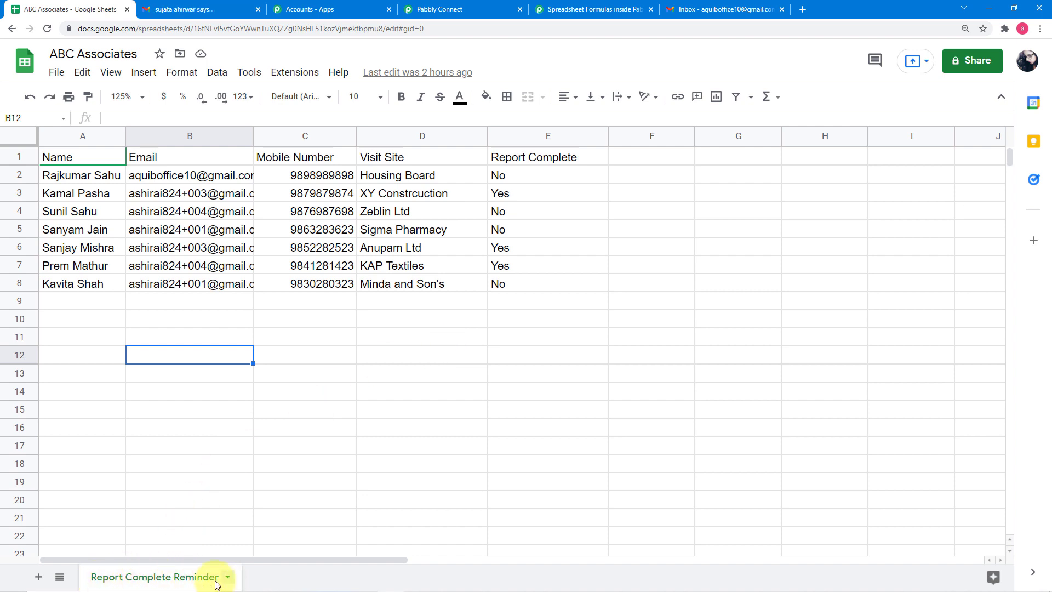
left_click(435, 9)
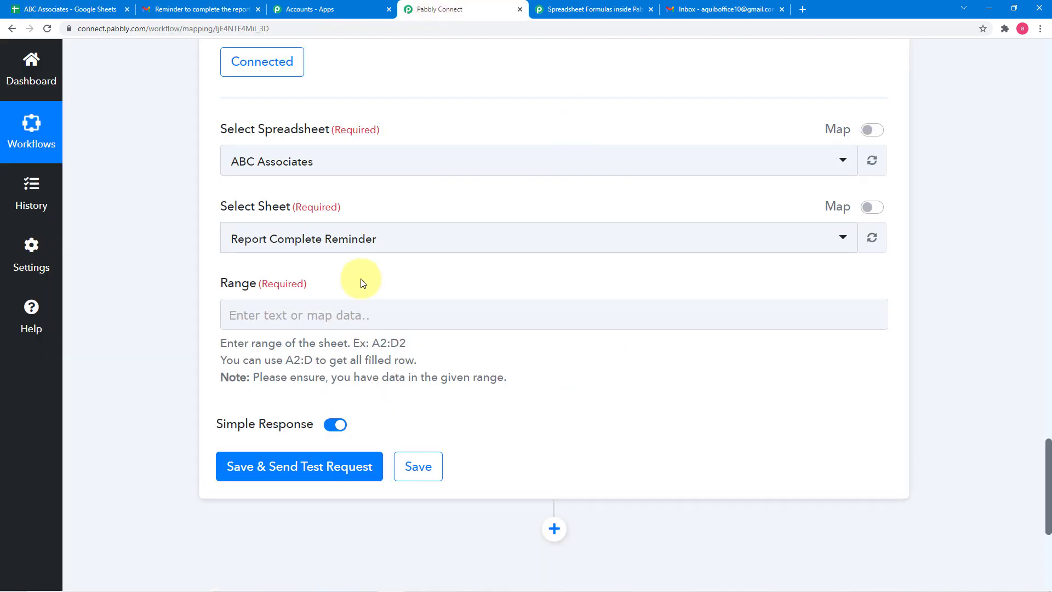
- In the ABC Associates spreadsheet, select the employee data cells A2:E8 and copy the range reference
scroll(327, 285, "down", 1)
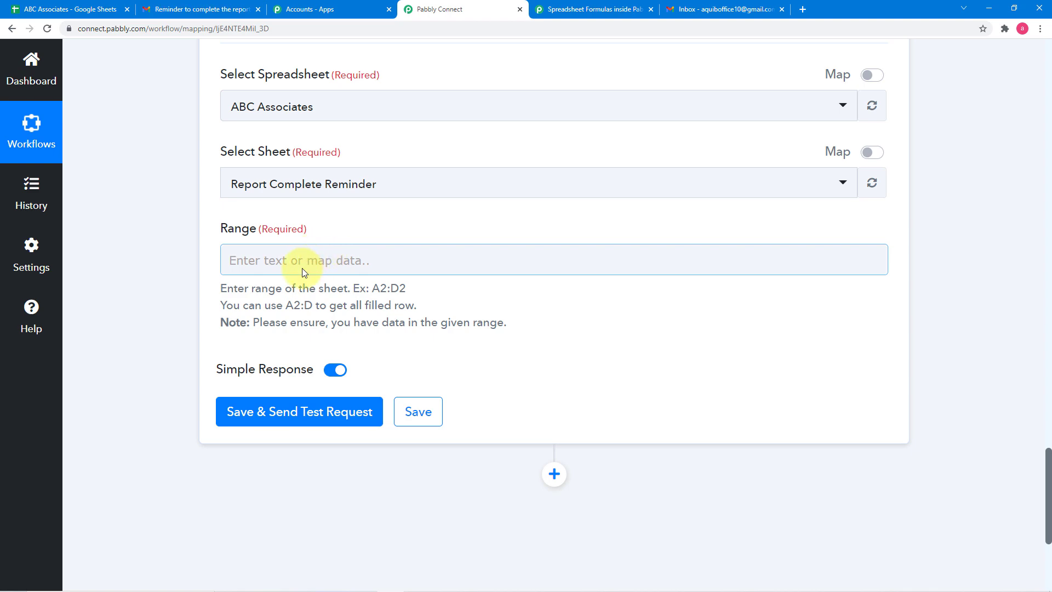
left_click(80, 14)
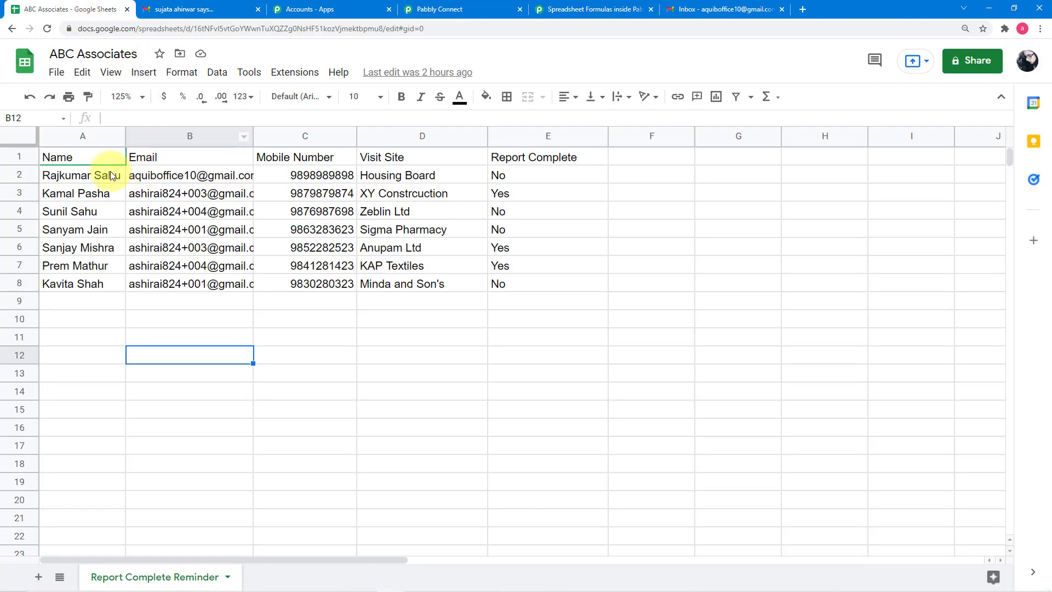
left_click(68, 179)
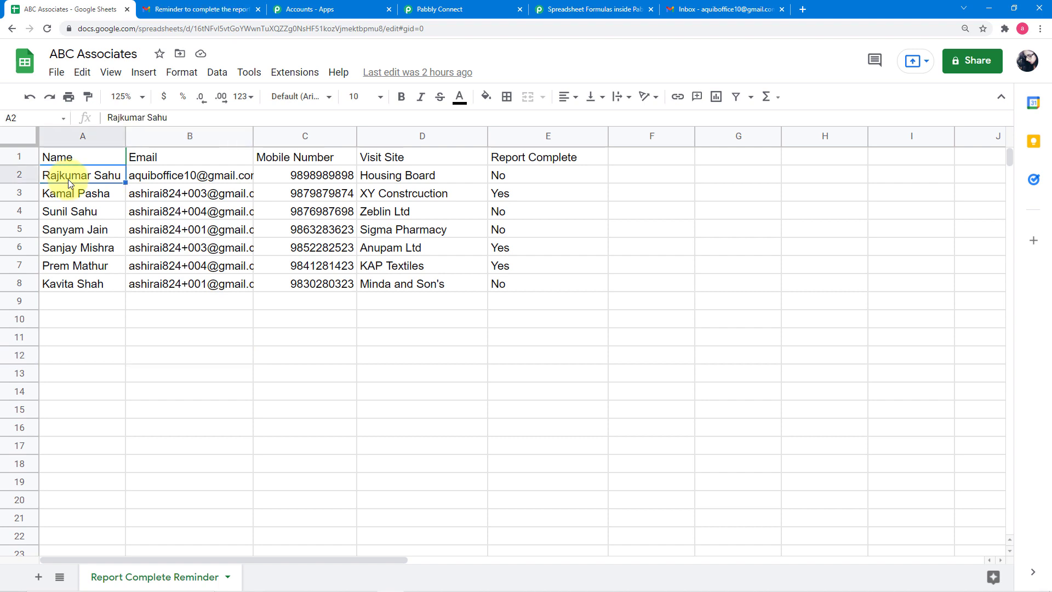
key("shift+Right")
key("shift+Right")
key("shift+Right")
key("shift+Right")
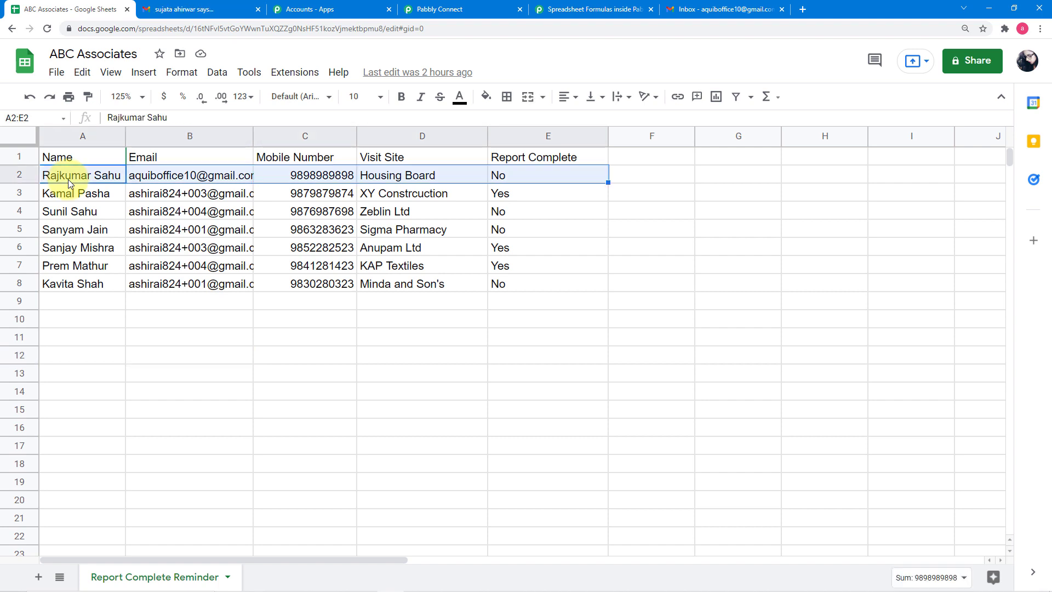
key("shift+Down")
key("shift+Down")
key("shift+Down")
key("shift+Down")
key("shift+Down")
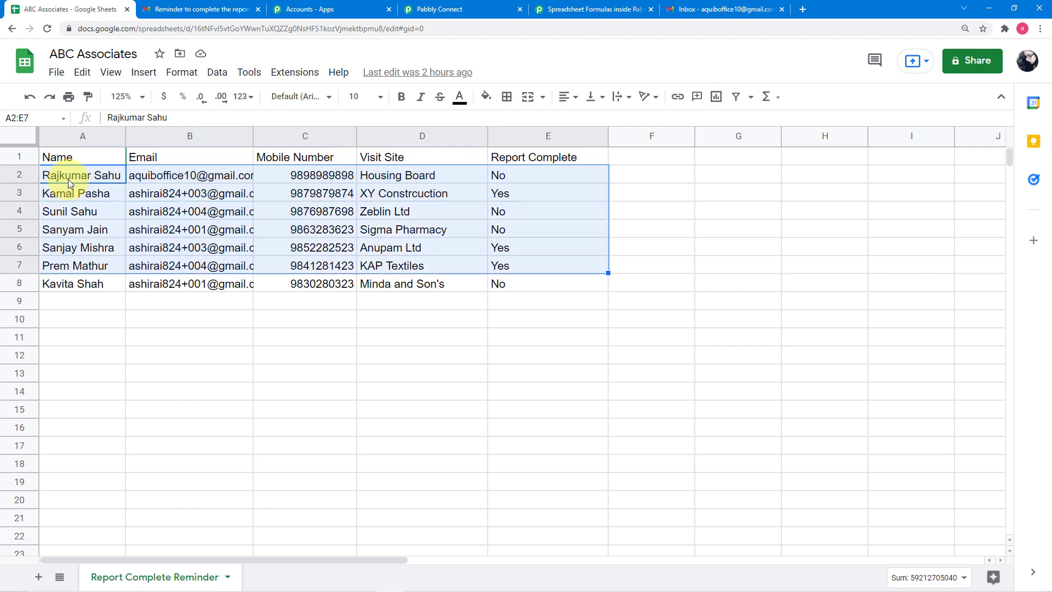
key("shift+Down")
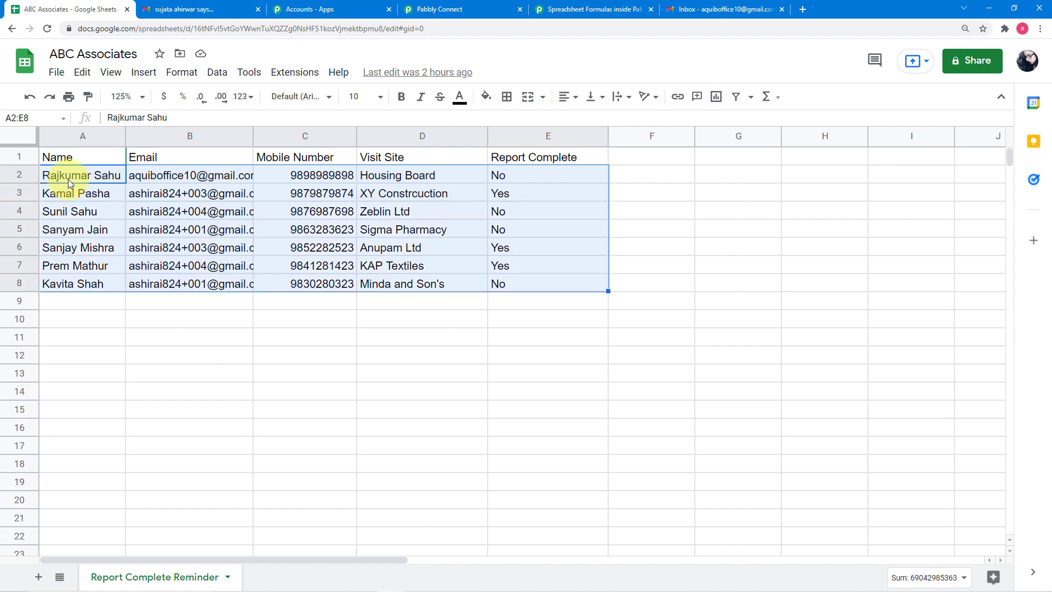
left_click(18, 118)
key("ctrl+c")
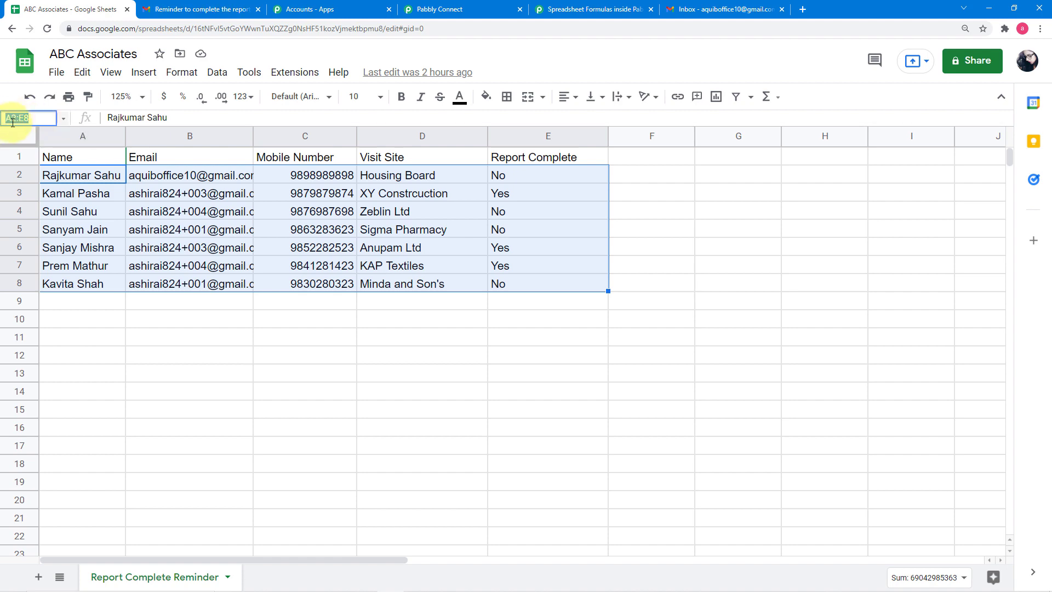
right_click(12, 122)
left_click(42, 163)
- Paste A2:E8 as the Range of the Get Row(s) action in Pabbly Connect
left_click(438, 11)
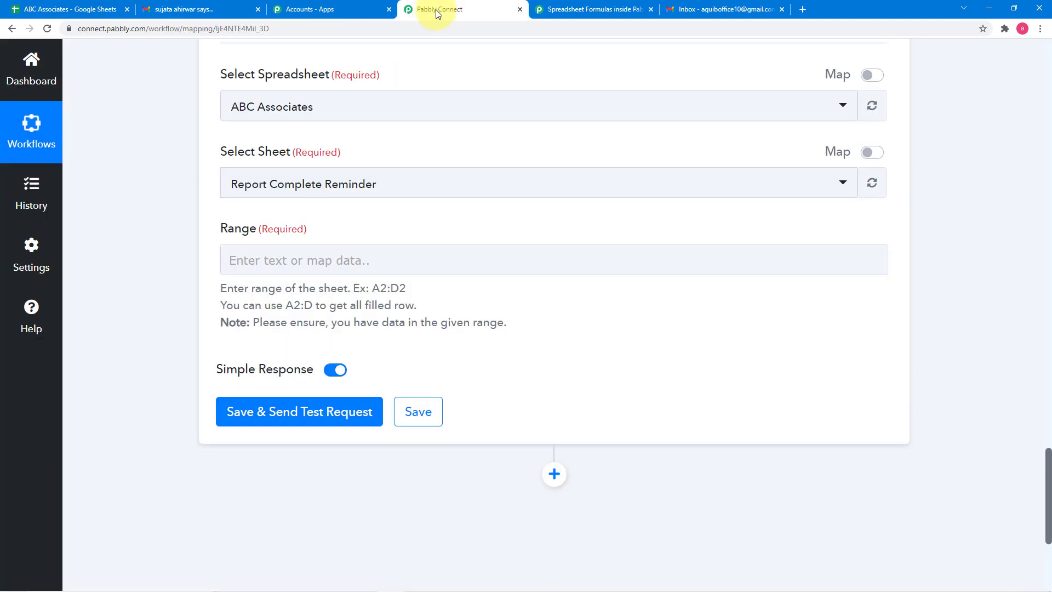
left_click(263, 255)
right_click(264, 255)
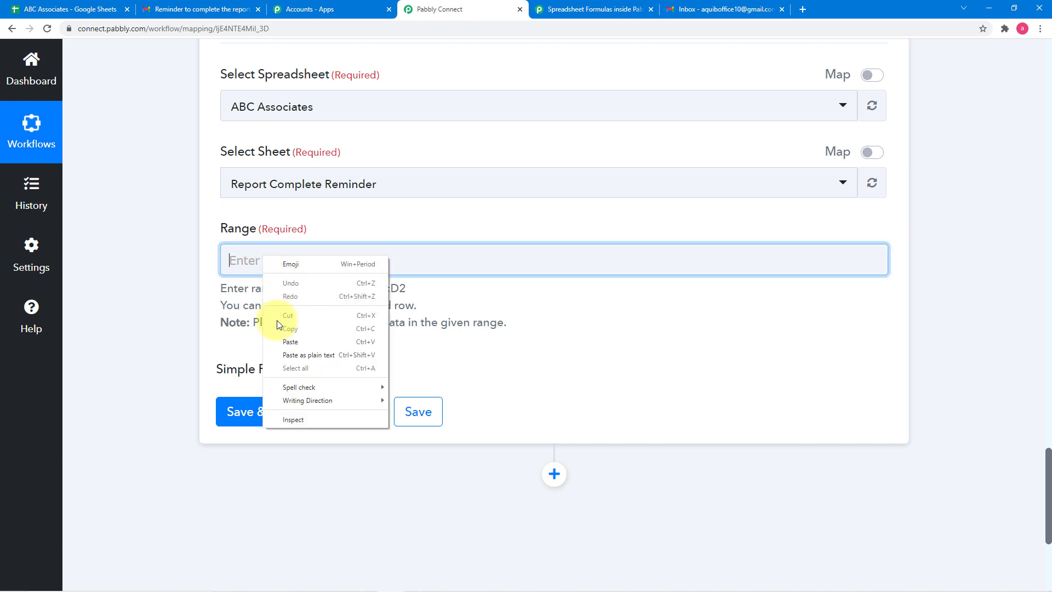
left_click(278, 340)
left_click(193, 281)
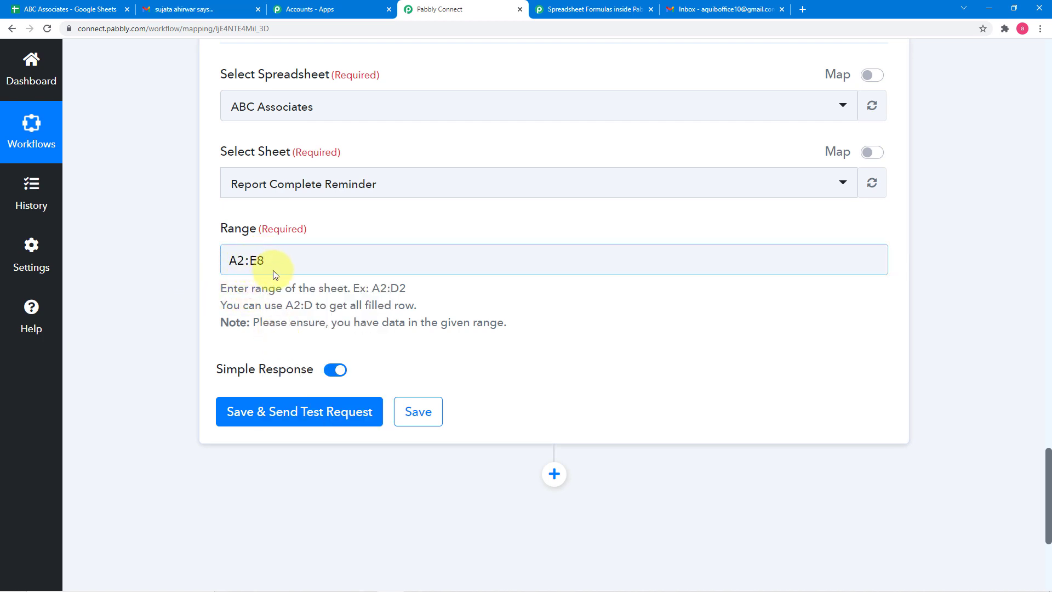
- Review the selected data in the spreadsheet, and back in Pabbly Connect change the action's Range to A2:E
left_click(58, 9)
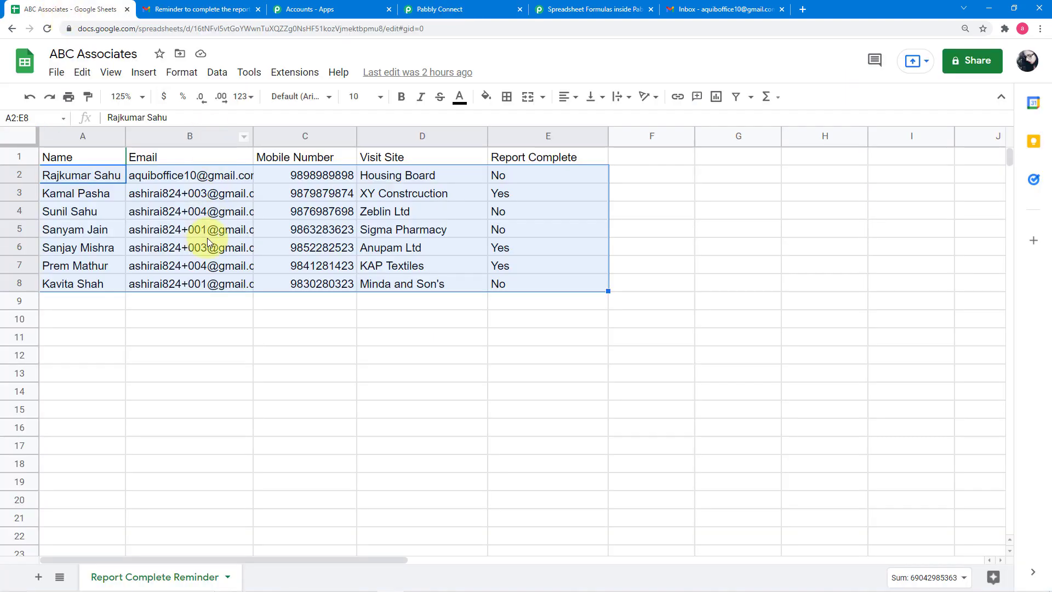
mouse_move(216, 259)
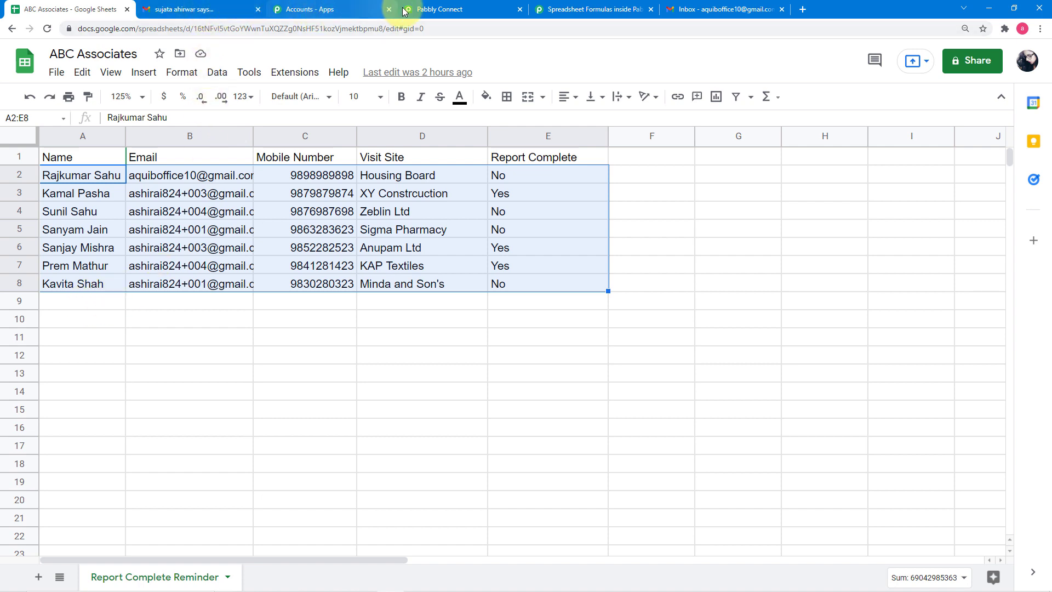
left_click(422, 10)
left_click(285, 261)
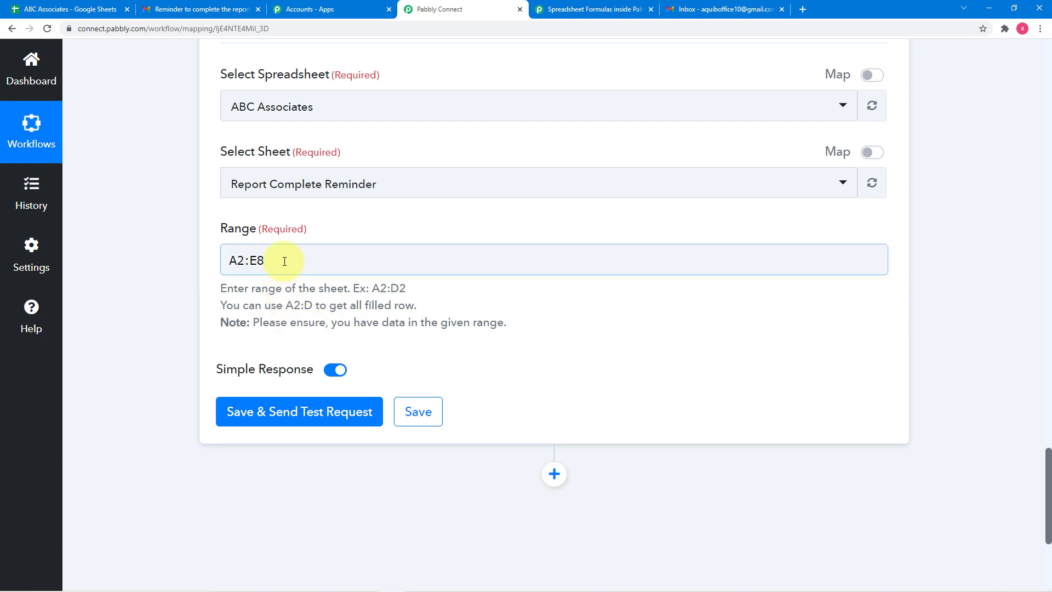
left_click(285, 261)
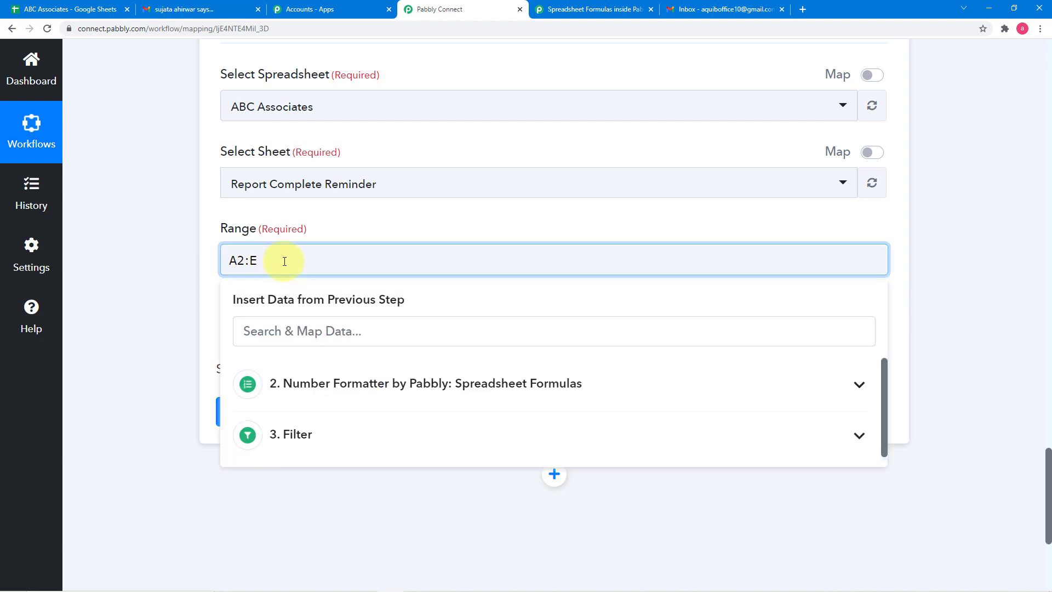
left_click(213, 281)
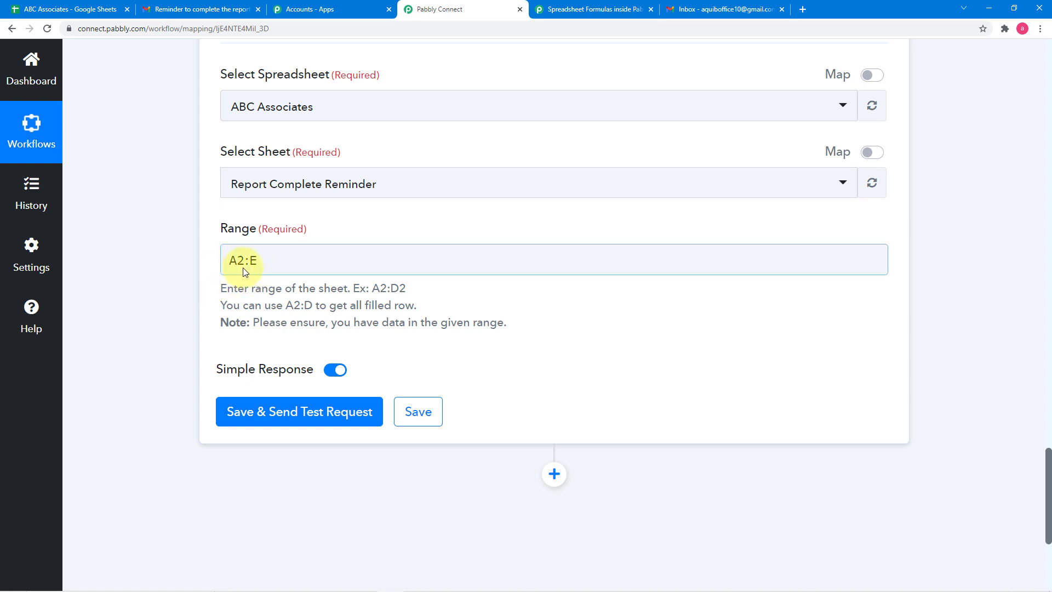
- Check cells A2:E2 in the spreadsheet, and back in Pabbly Connect turn off Simple Response for the Get Row(s) action
left_click(41, 9)
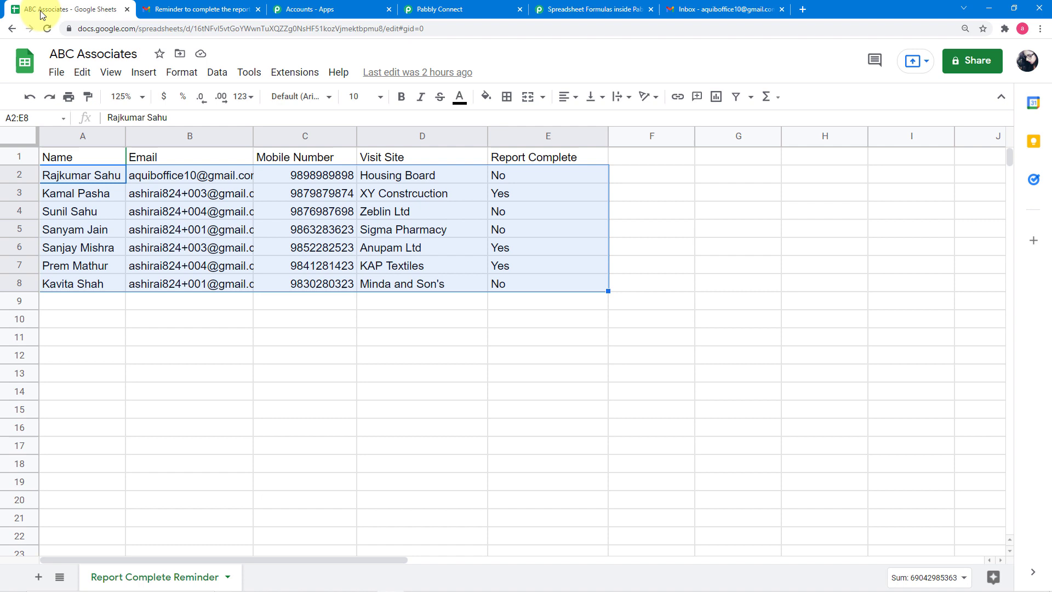
left_click(115, 178)
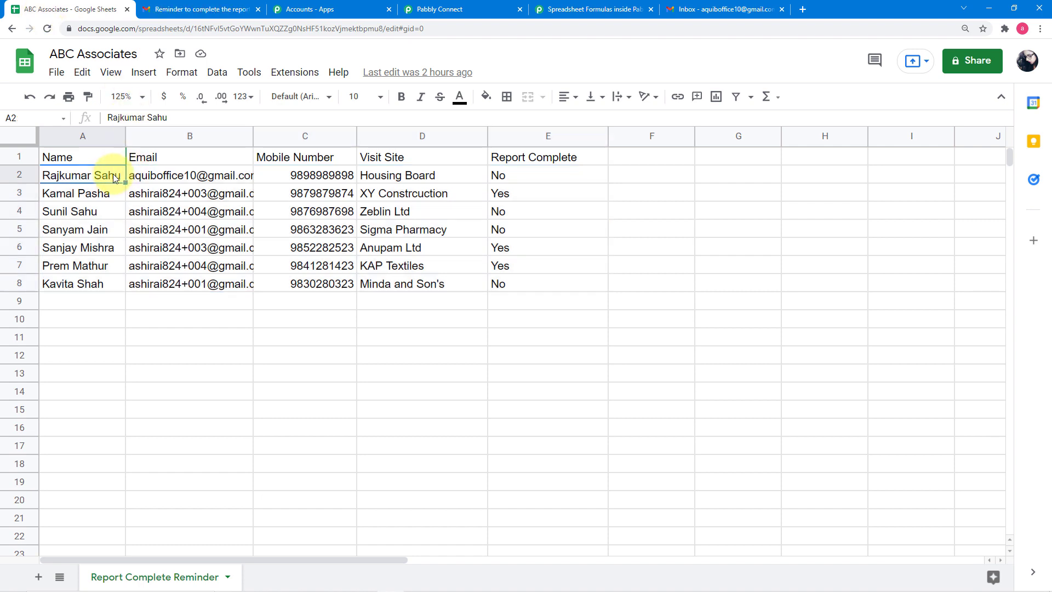
key("shift+Right")
key("shift+Right")
key("shift+Right")
key("shift+Right")
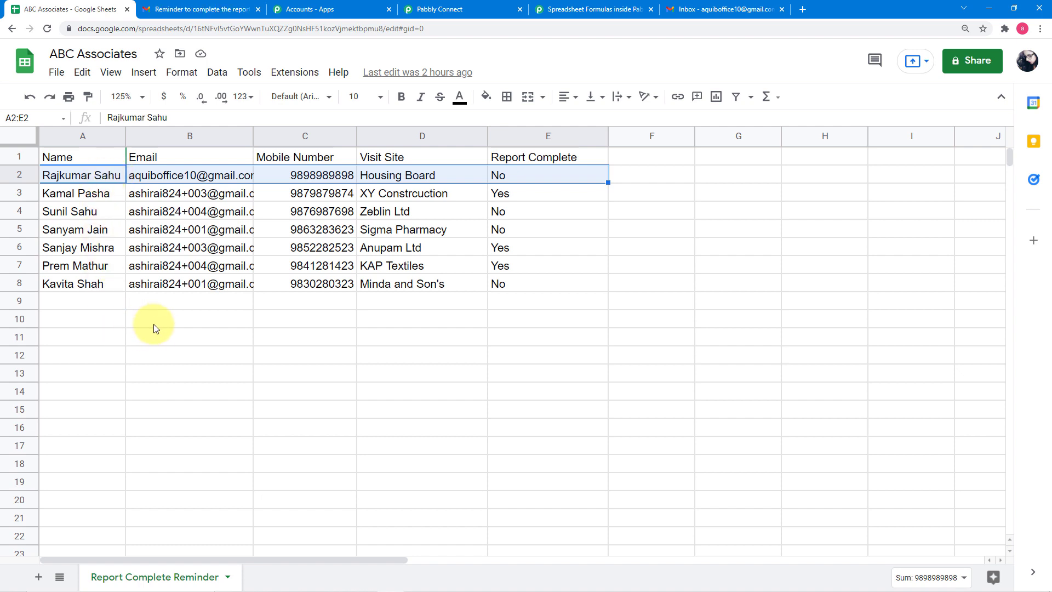
left_click(443, 9)
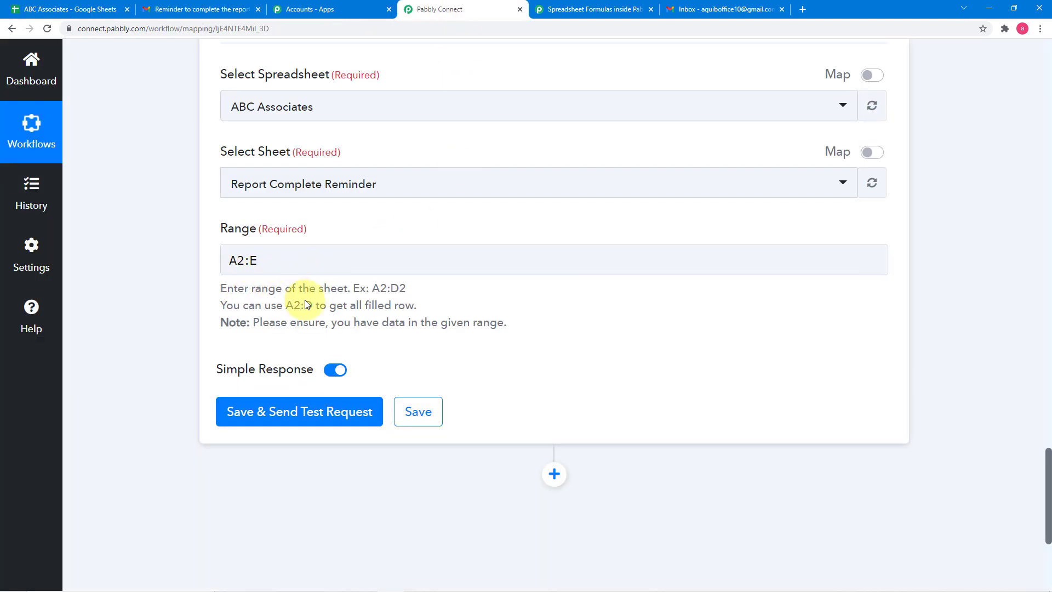
scroll(306, 300, "down", 1)
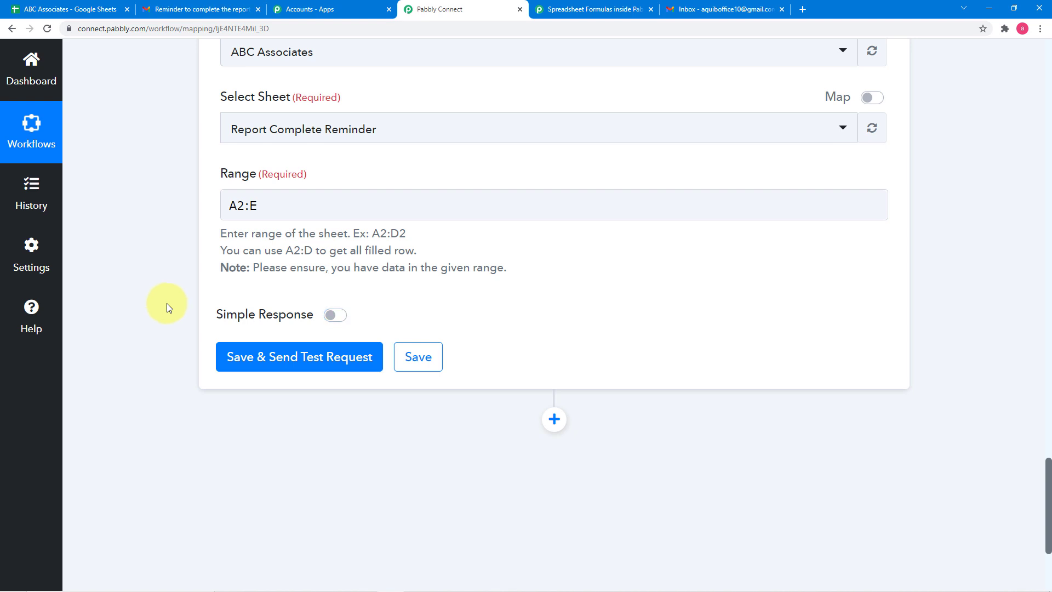
- Save the Get Row(s) action with a test request, and enlarge the Response Result value to review the returned rows
left_click(244, 370)
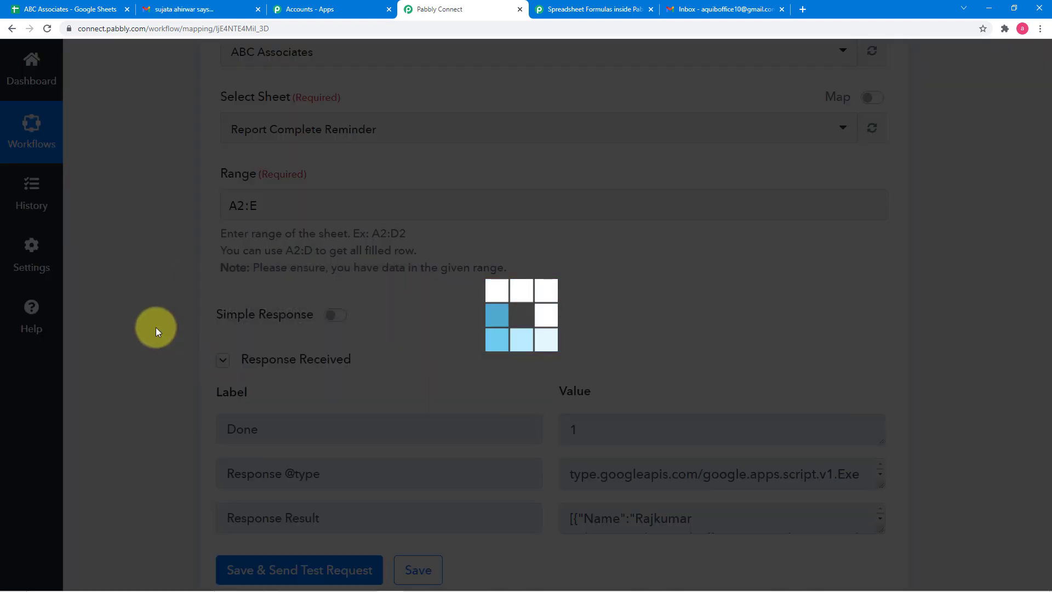
scroll(156, 327, "down", 3)
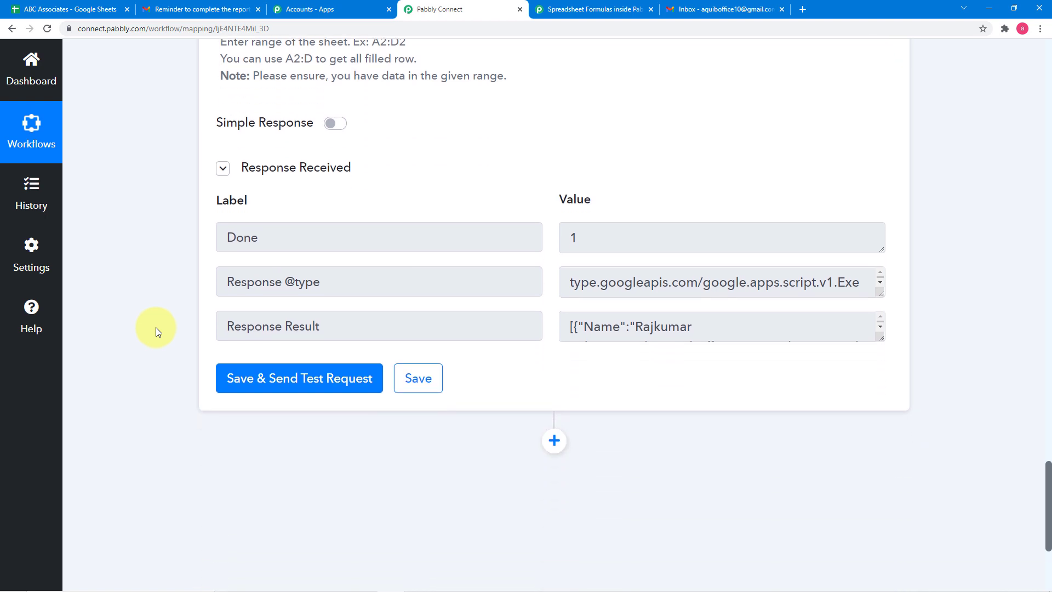
scroll(156, 328, "down", 2)
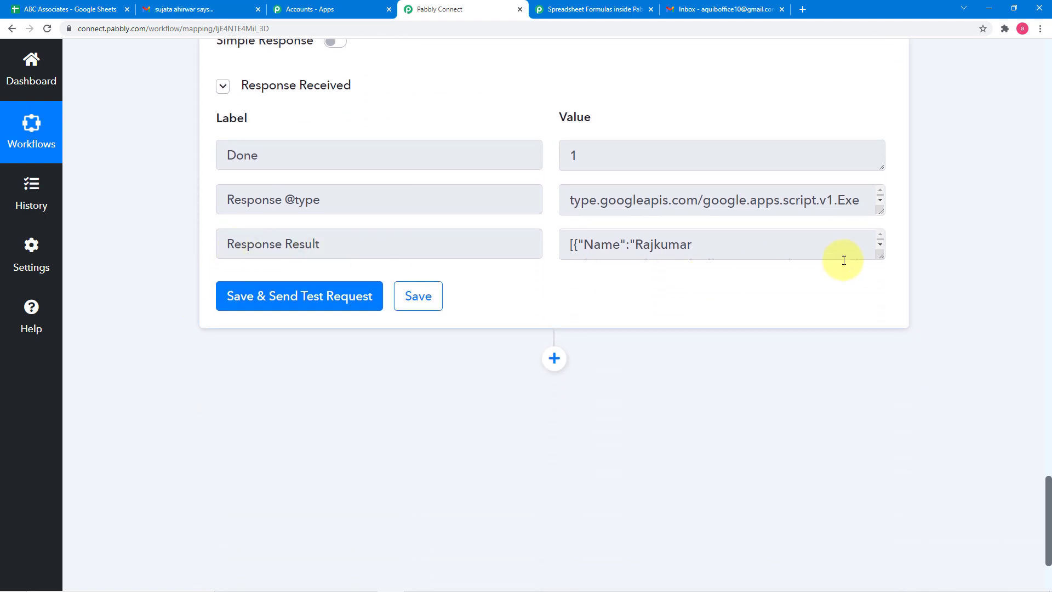
left_click_drag(882, 259, 906, 489)
scroll(726, 359, "down", 6)
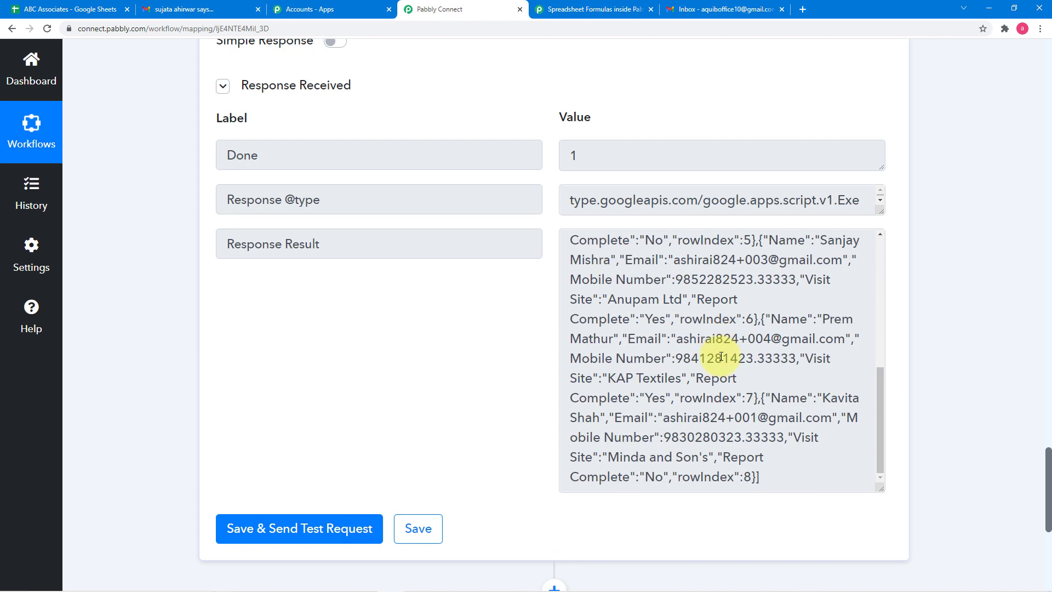
scroll(712, 345, "up", 5)
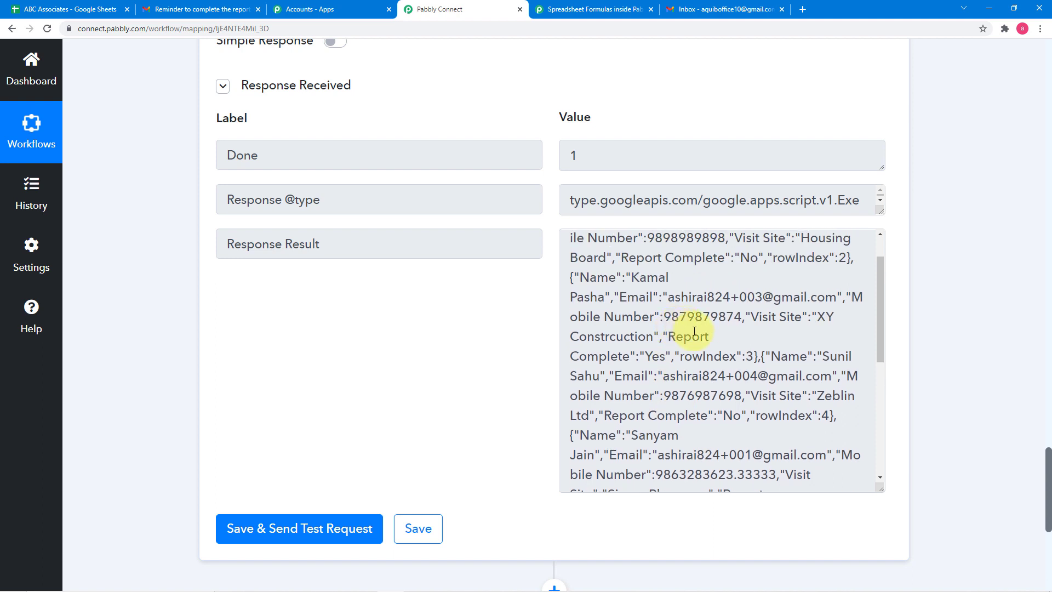
scroll(694, 331, "up", 1)
scroll(277, 160, "up", 3)
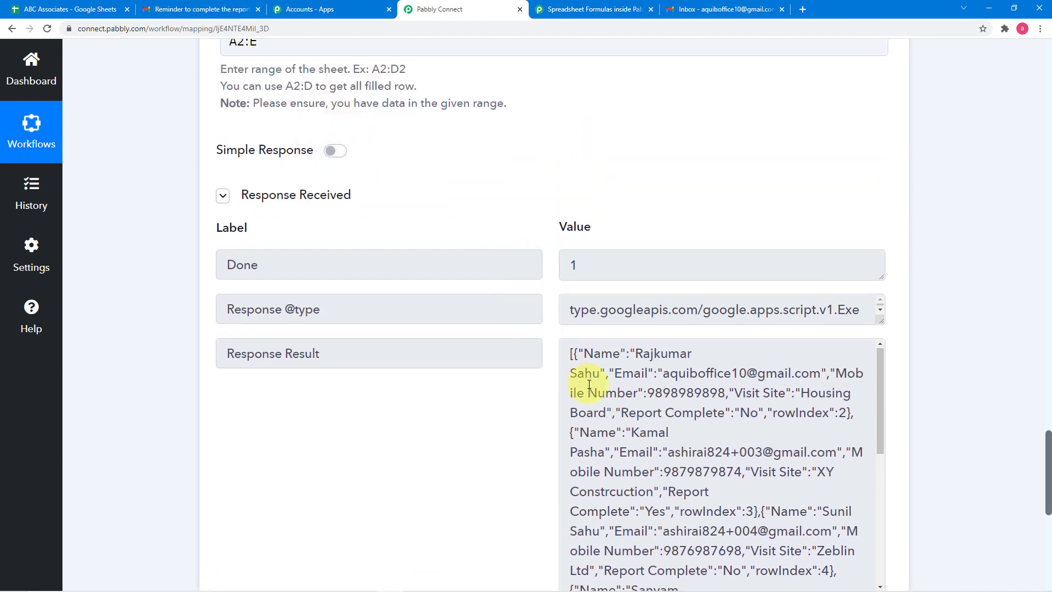
- Add an action step after Get Row(s) and choose Iterator by Pabbly as its app
scroll(581, 378, "down", 2)
scroll(136, 346, "down", 8)
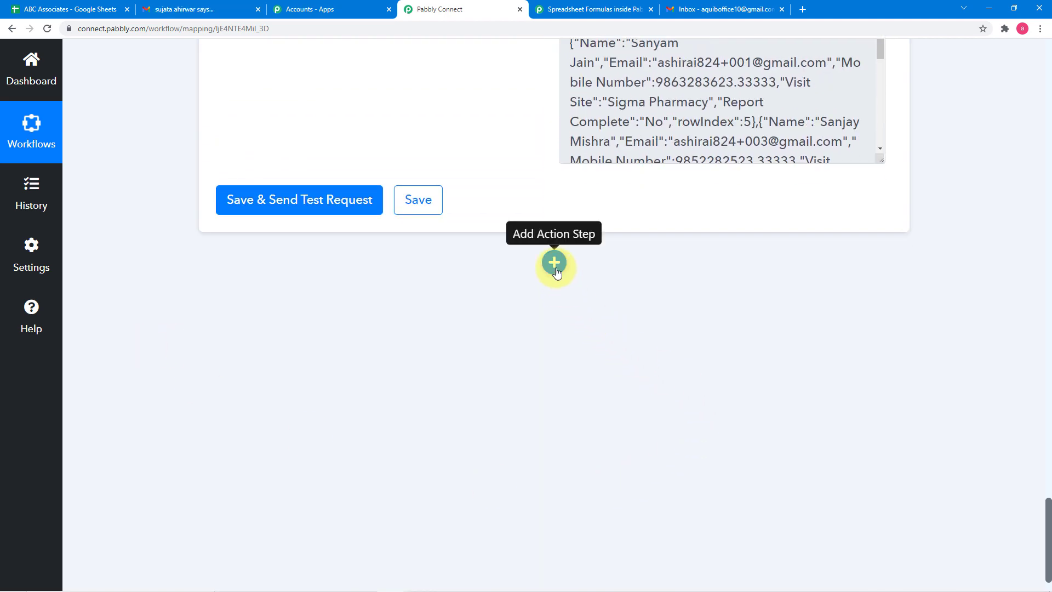
left_click(554, 263)
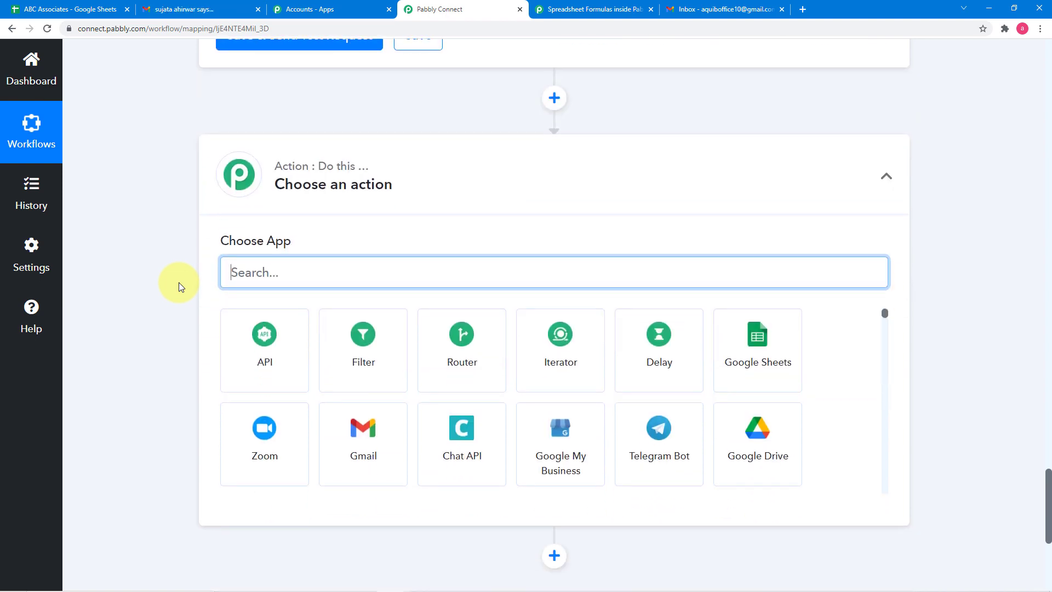
type("iter")
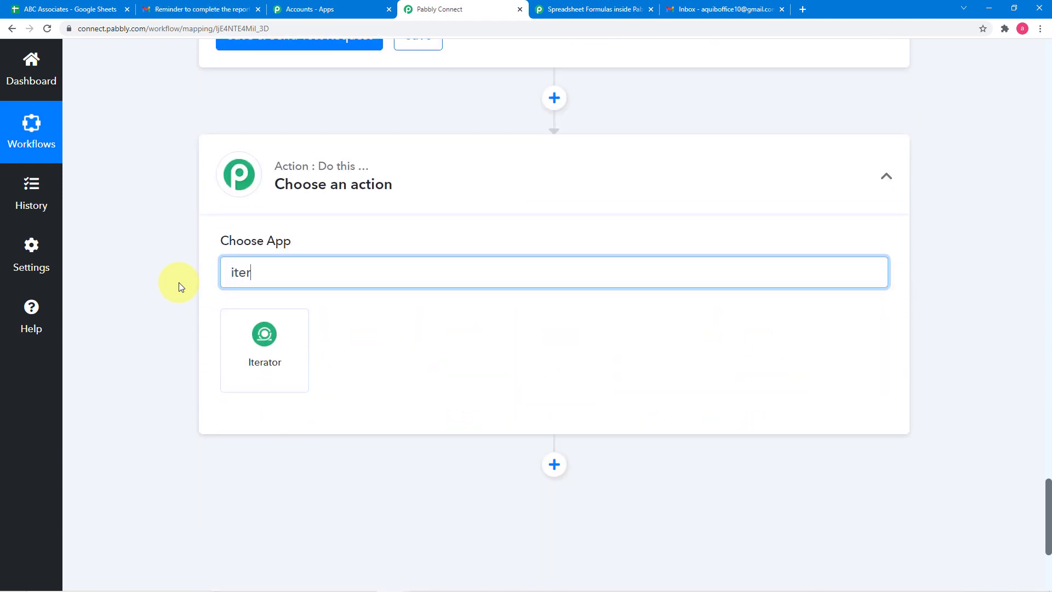
left_click(271, 375)
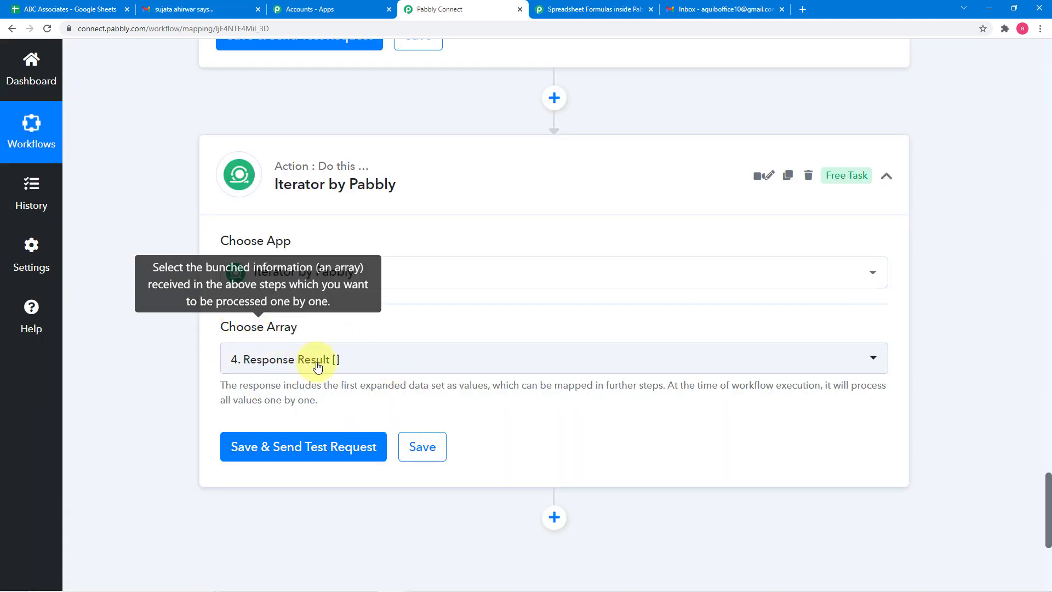
- Check the Iterator's array options and compare them with the Response Result of the Get Row(s) action
left_click(355, 366)
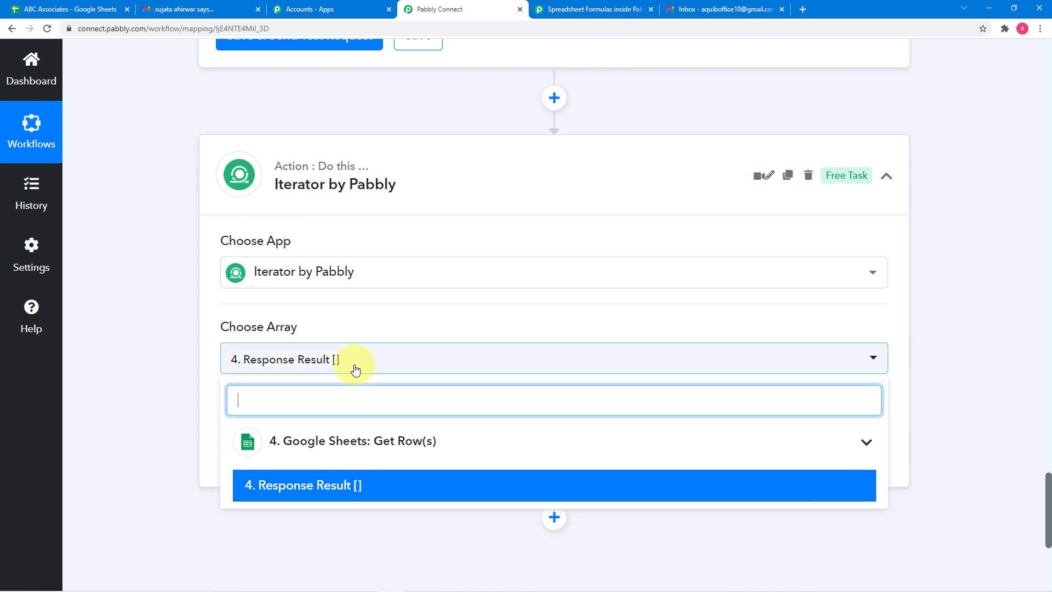
scroll(167, 288, "up", 1)
left_click(166, 288)
scroll(167, 288, "up", 8)
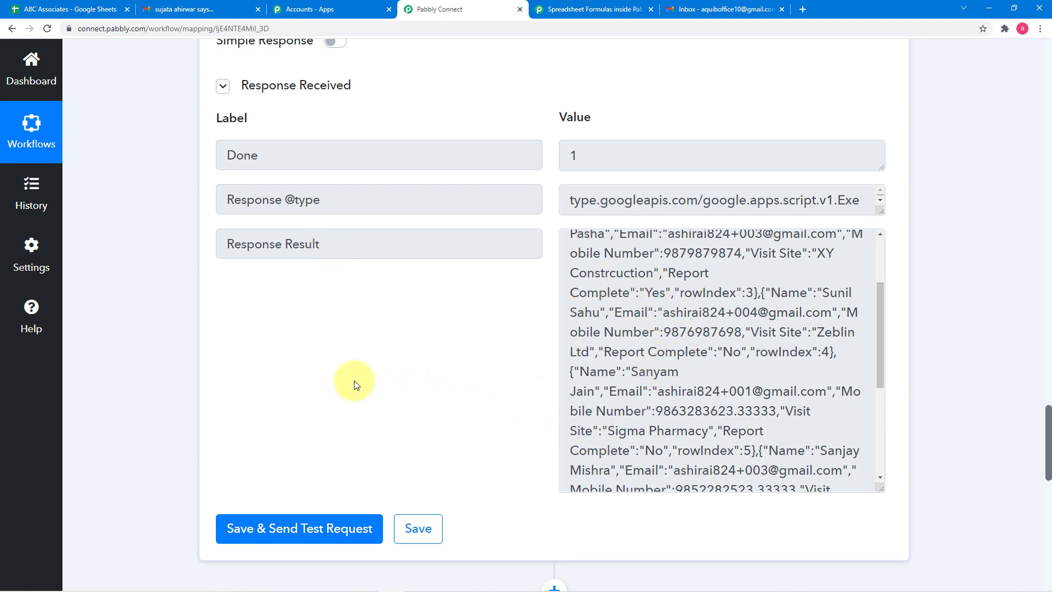
scroll(354, 380, "down", 8)
scroll(263, 367, "down", 2)
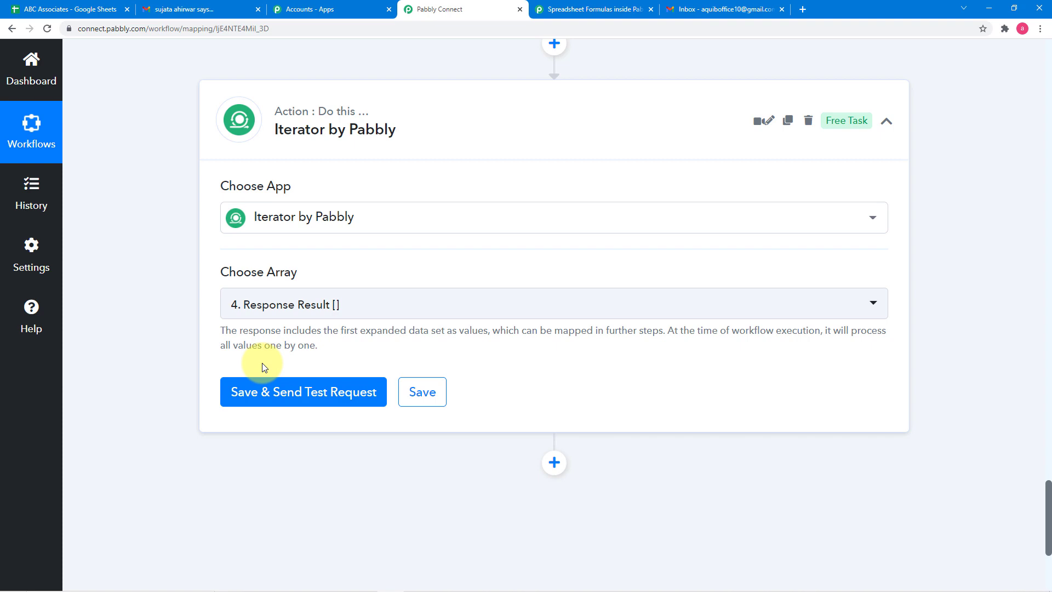
scroll(263, 367, "up", 8)
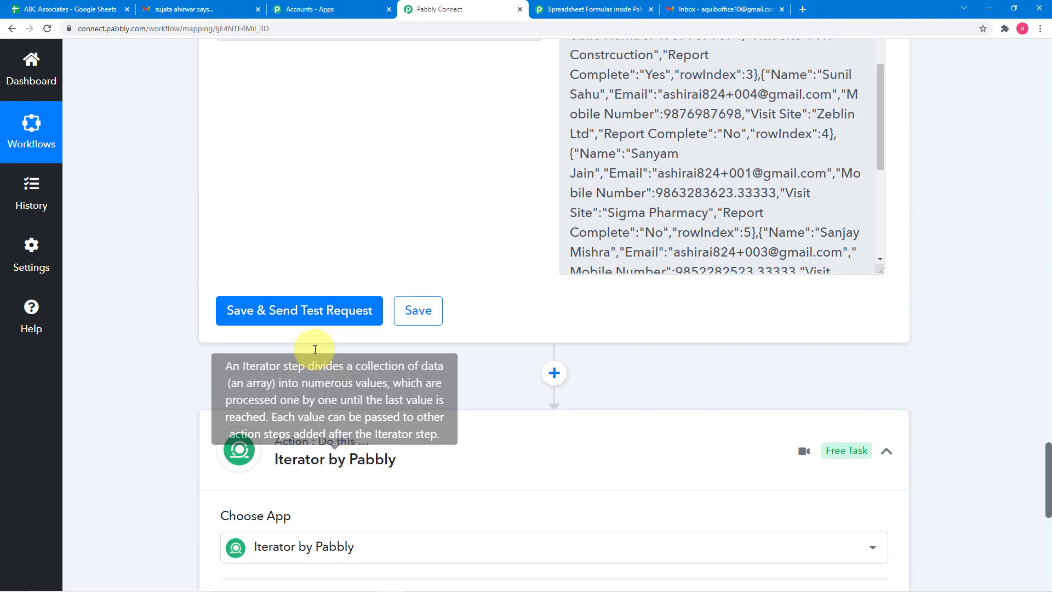
scroll(655, 281, "up", 3)
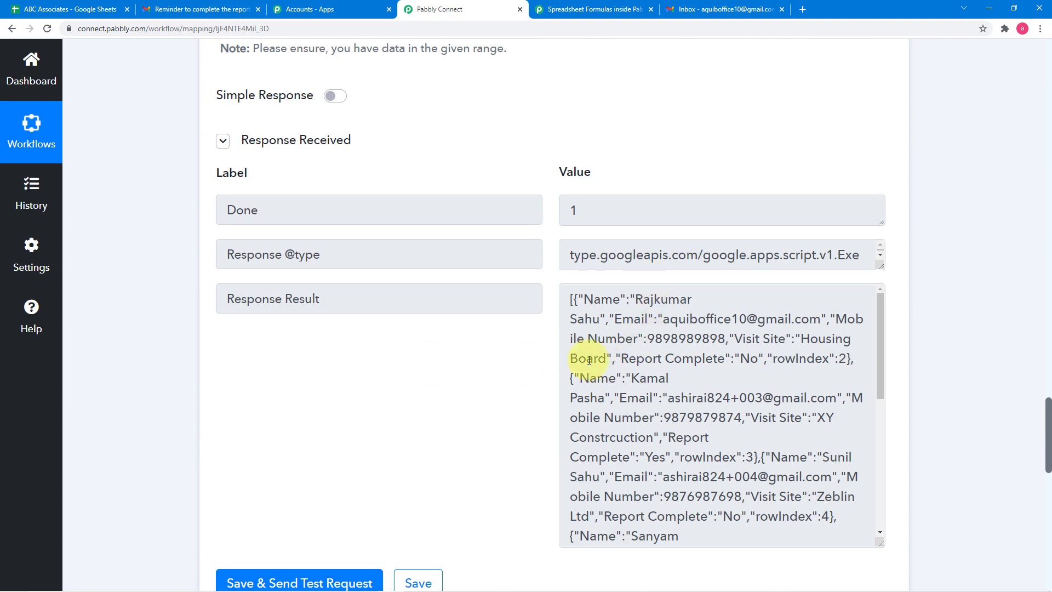
scroll(152, 302, "down", 9)
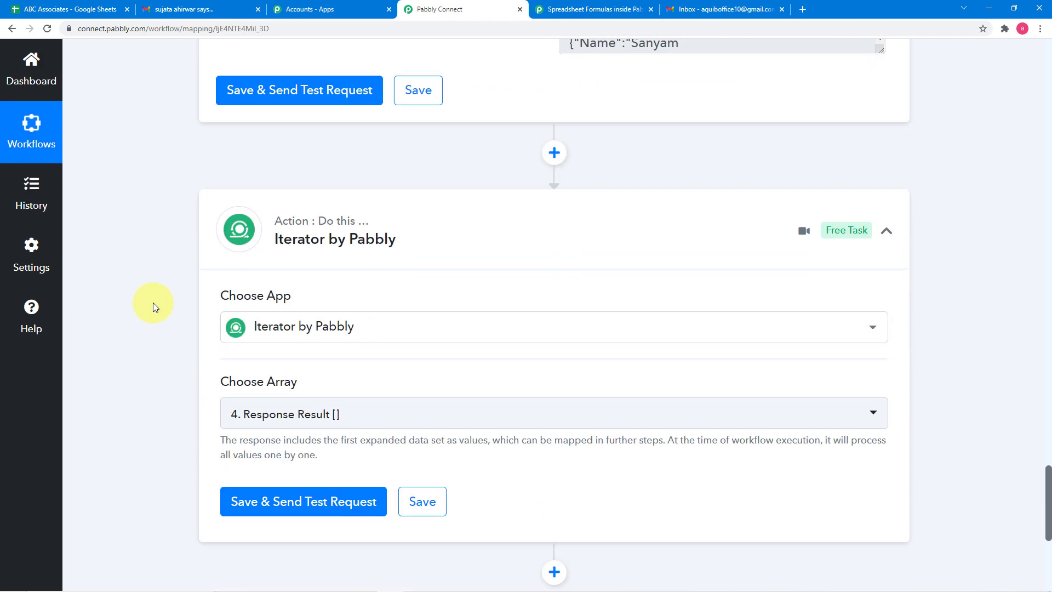
scroll(149, 301, "down", 3)
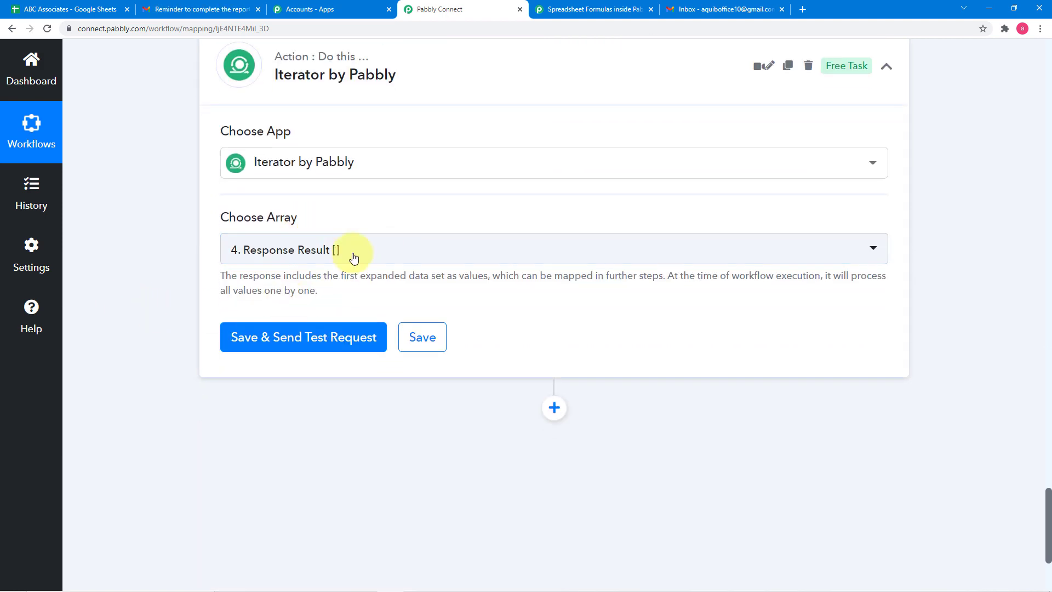
- Choose 4. Response Result [] from Google Sheets: Get Row(s) as the Iterator's array
left_click(416, 259)
left_click(310, 332)
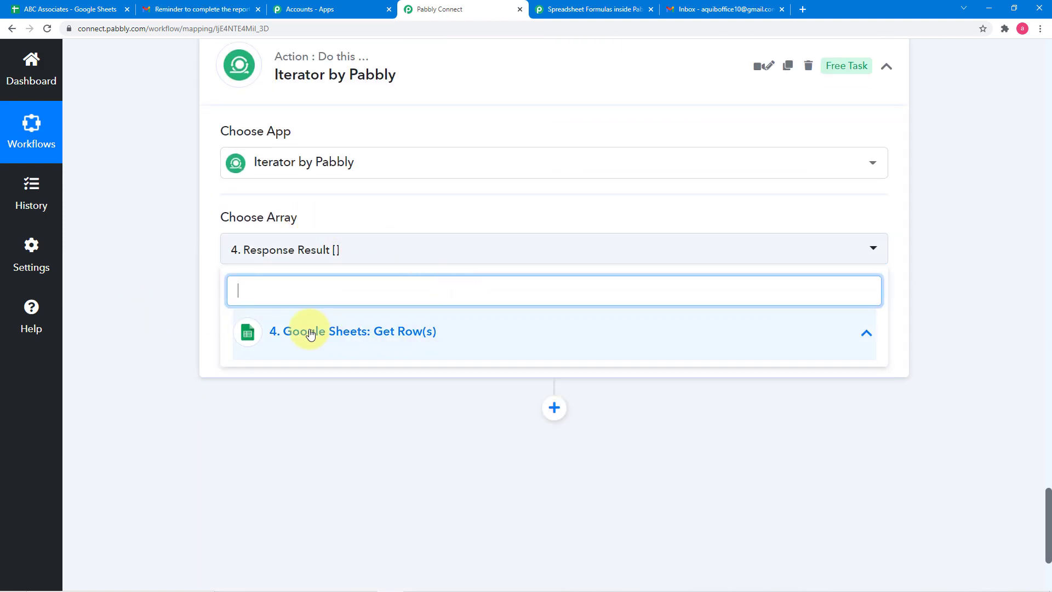
left_click(310, 333)
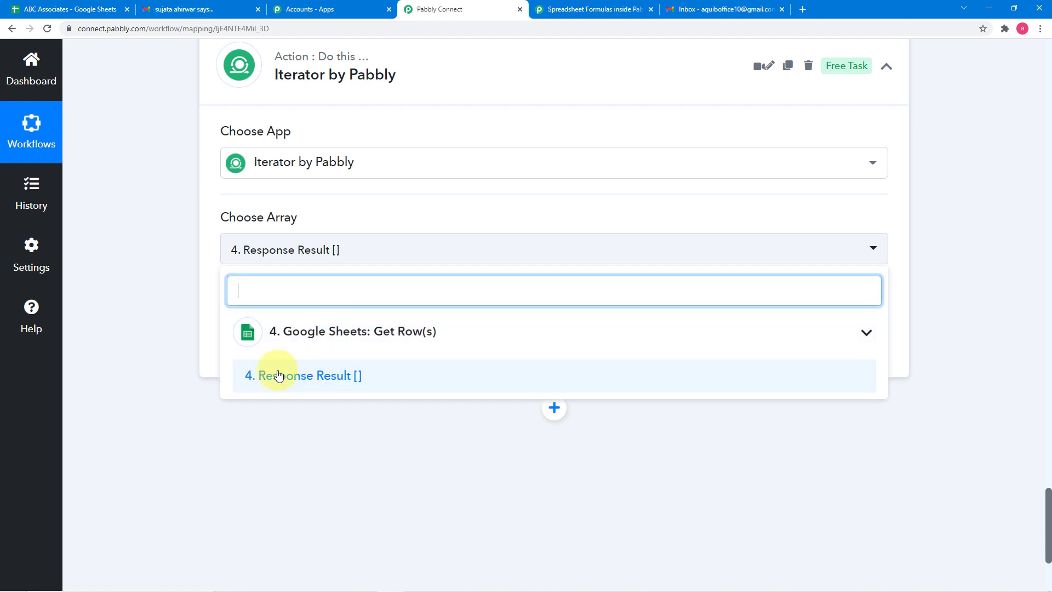
left_click(324, 384)
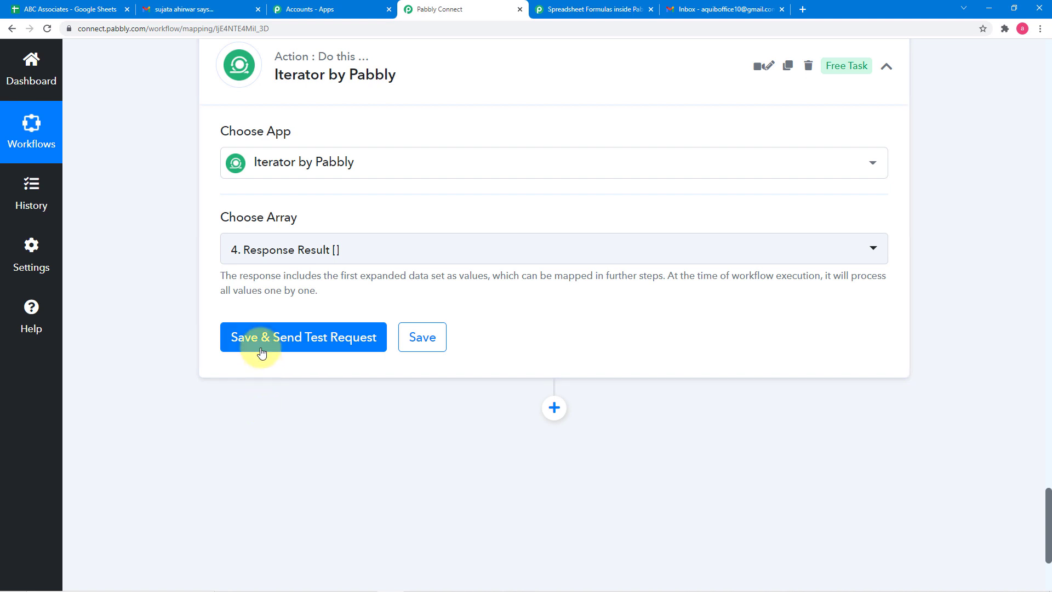
- Save the Iterator with a test request, and compare its response with the employee rows in the ABC Associates spreadsheet
left_click(261, 351)
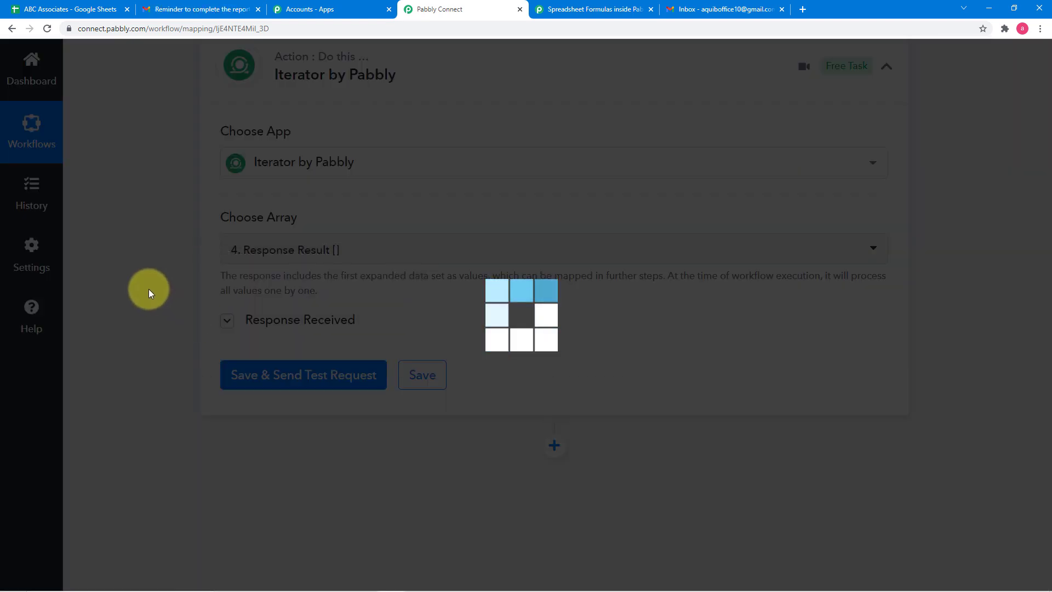
scroll(149, 288, "down", 1)
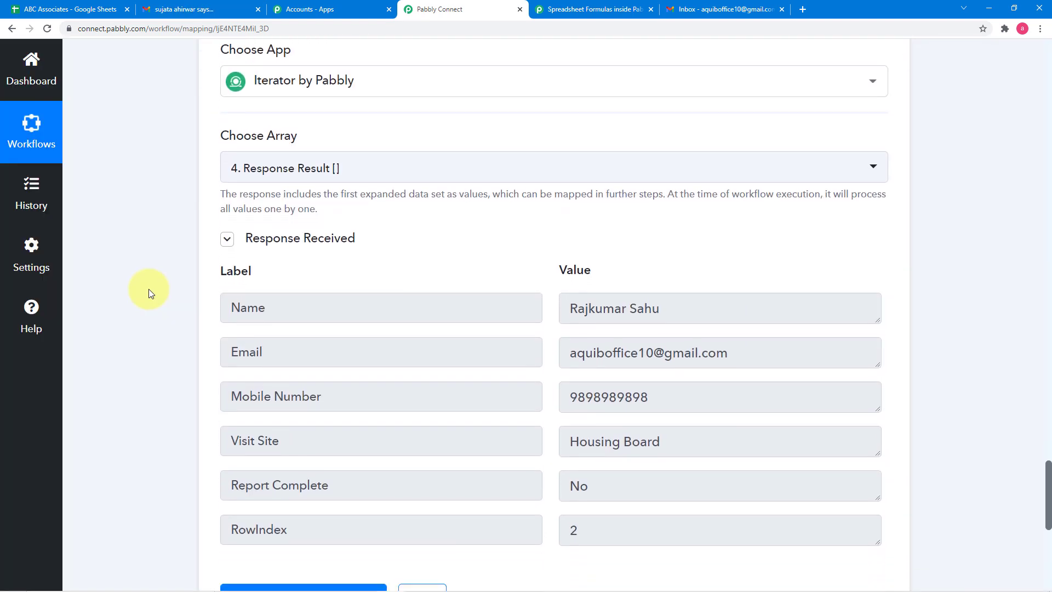
scroll(149, 289, "down", 1)
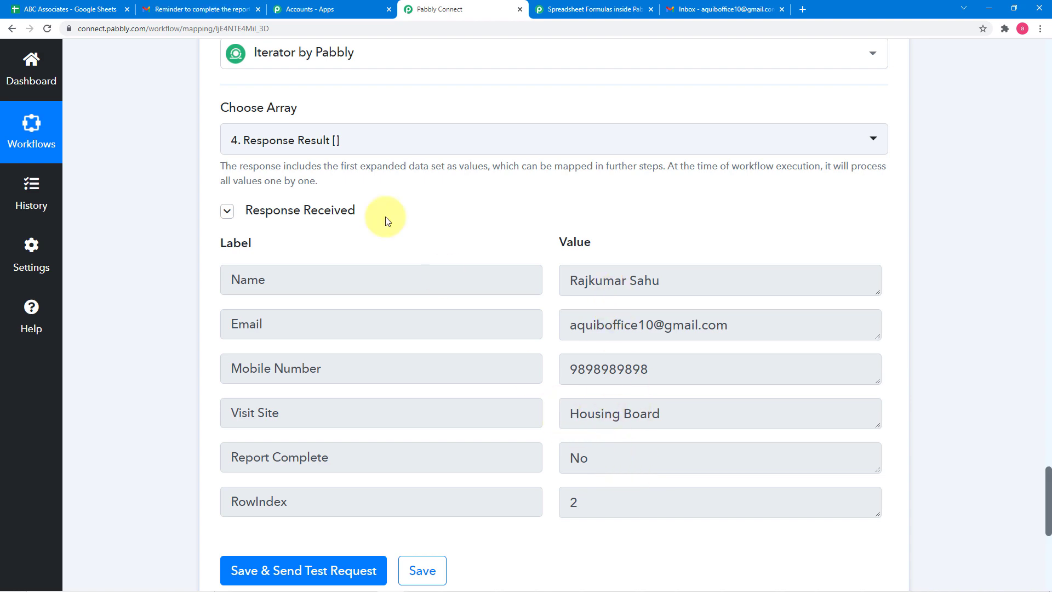
left_click(104, 9)
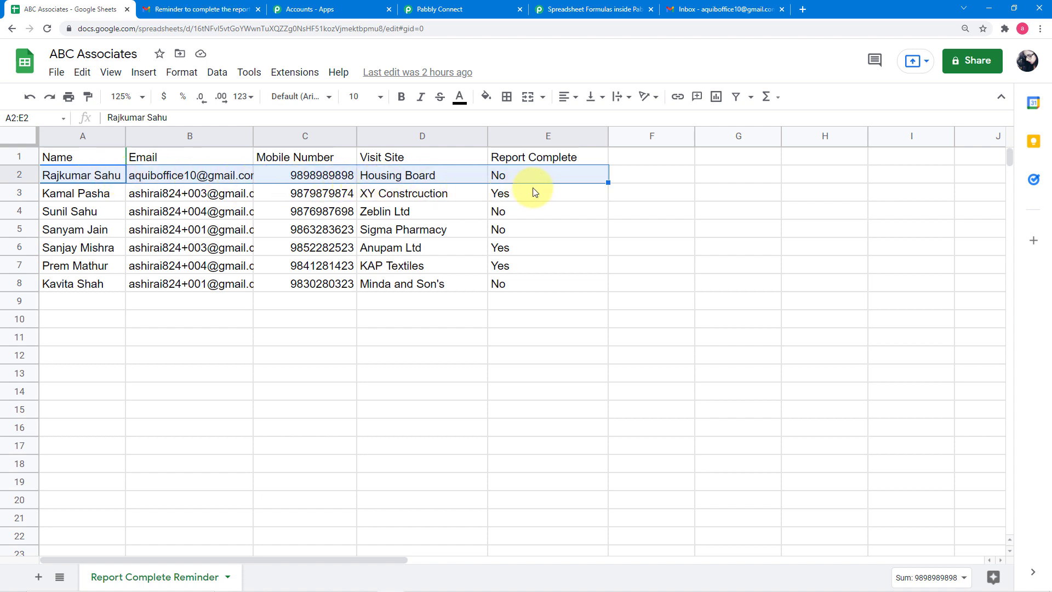
left_click(470, 10)
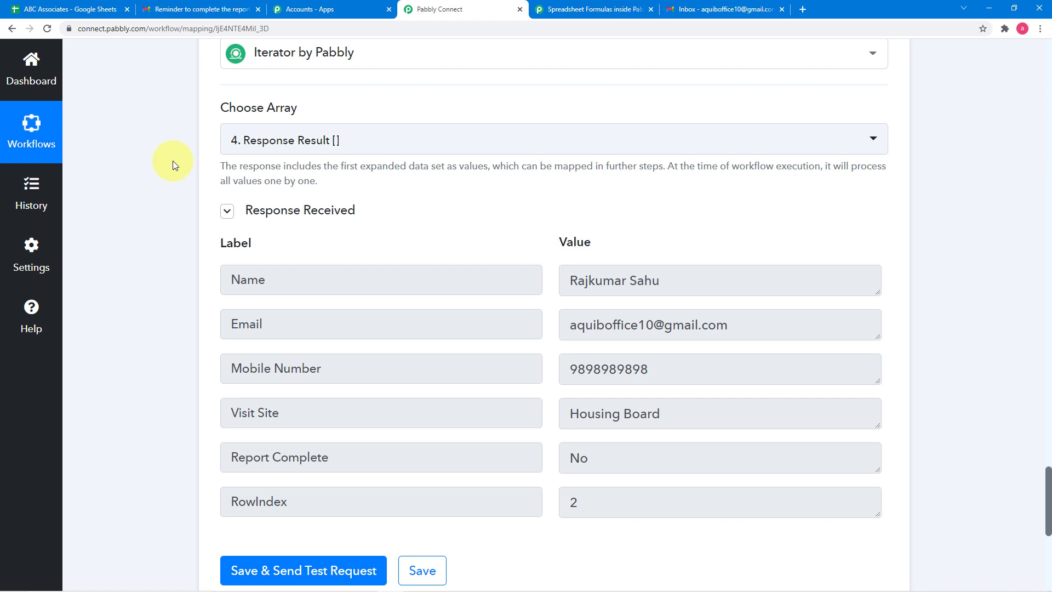
- Back in the Pabbly Connect workflow, add a new action step below the Iterator
scroll(173, 160, "down", 5)
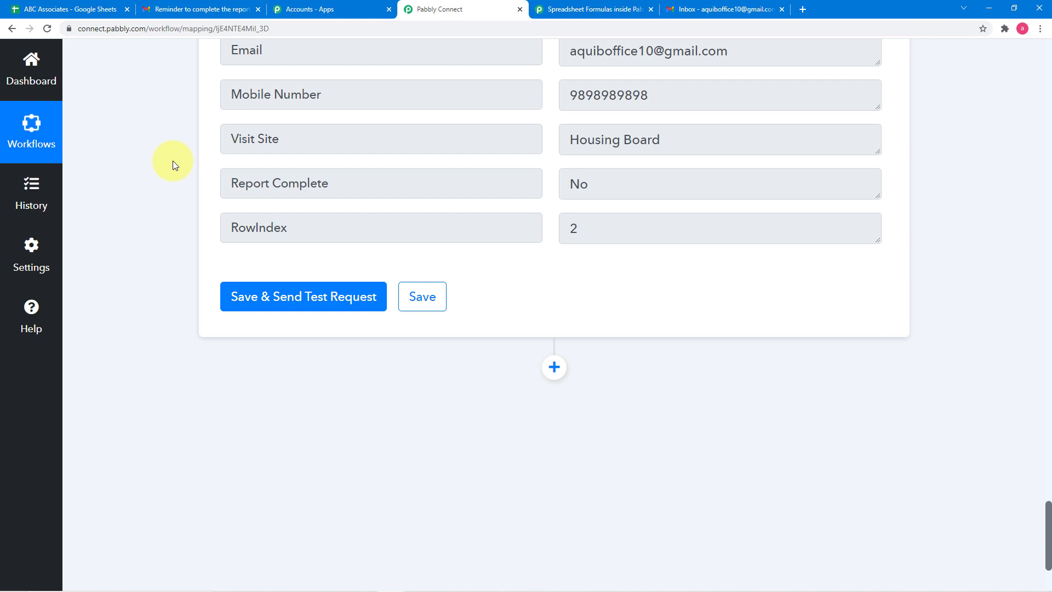
scroll(164, 159, "down", 3)
left_click(548, 216)
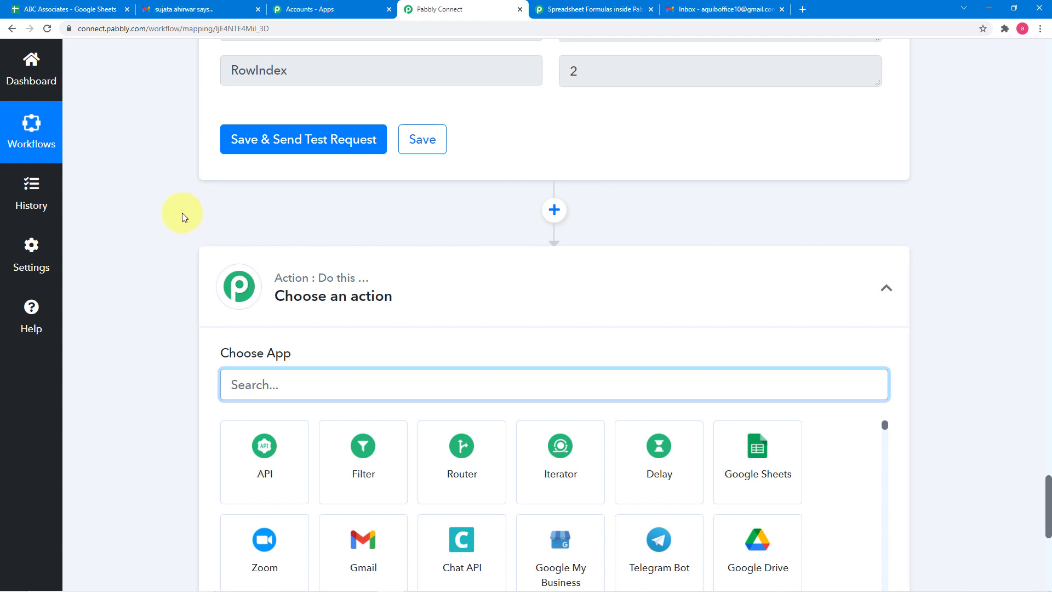
- Review the fields in the Iterator's response, particularly Report Complete
scroll(182, 213, "up", 1)
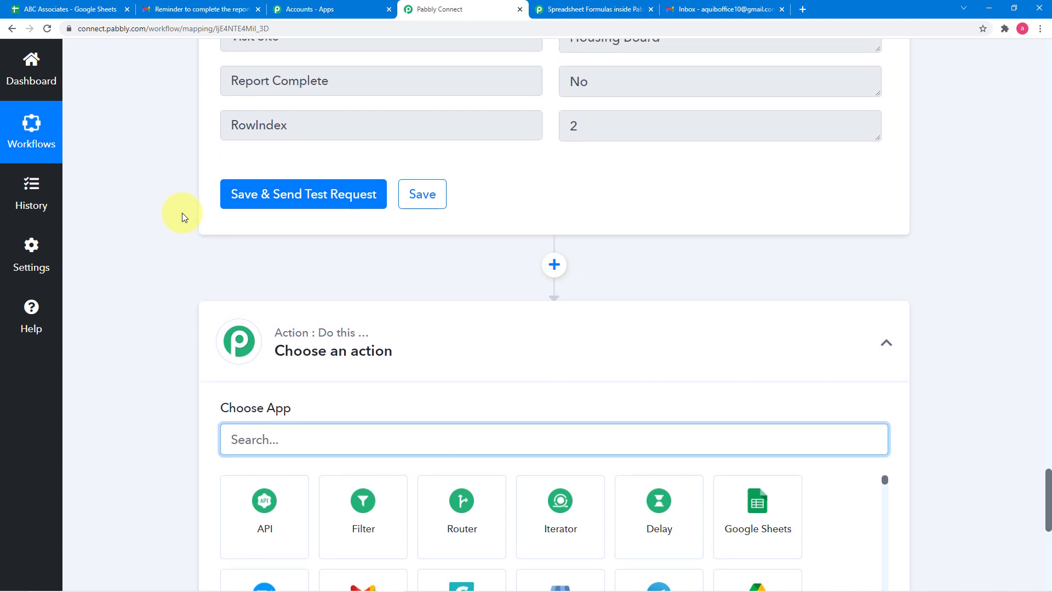
scroll(182, 213, "up", 4)
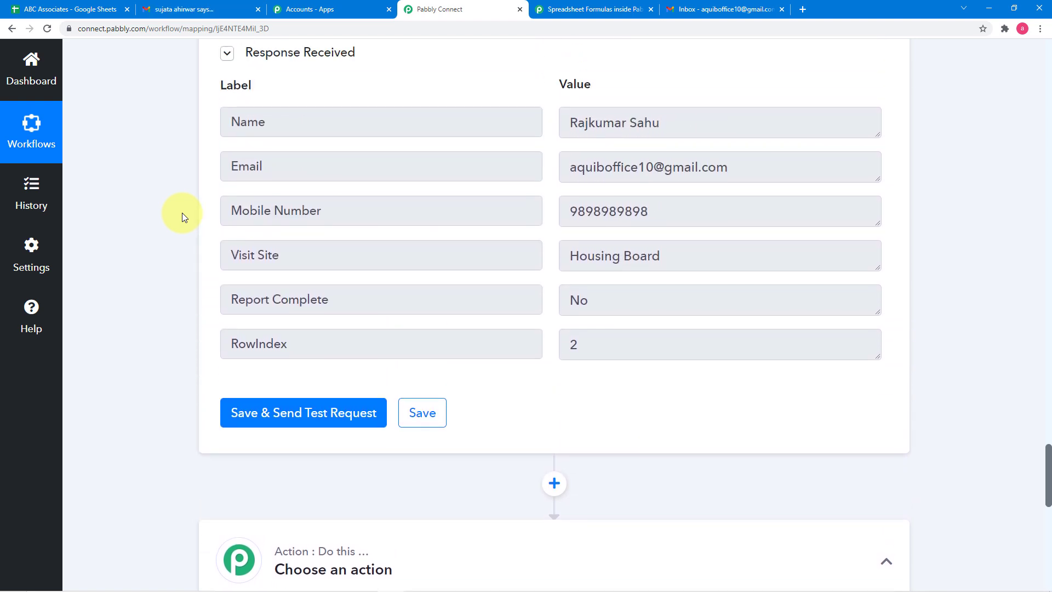
scroll(182, 217, "up", 1)
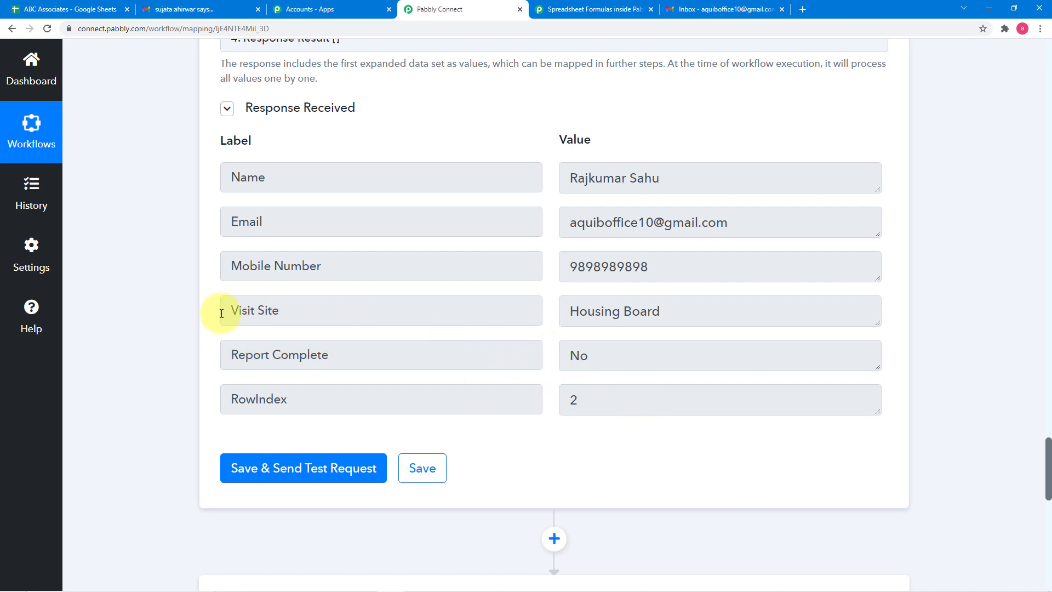
scroll(185, 321, "down", 1)
scroll(185, 321, "down", 1)
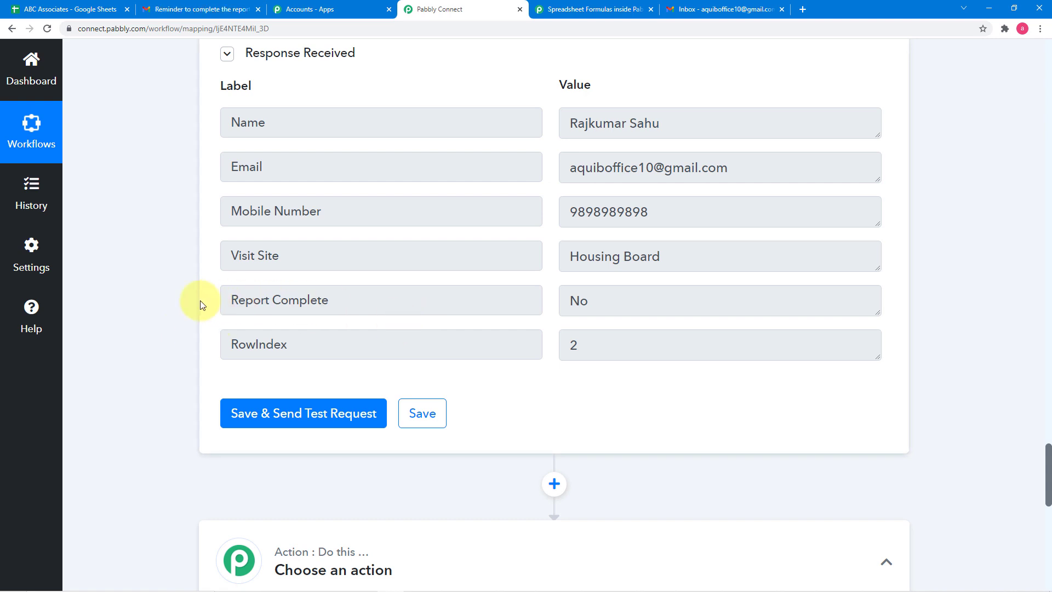
scroll(188, 300, "down", 5)
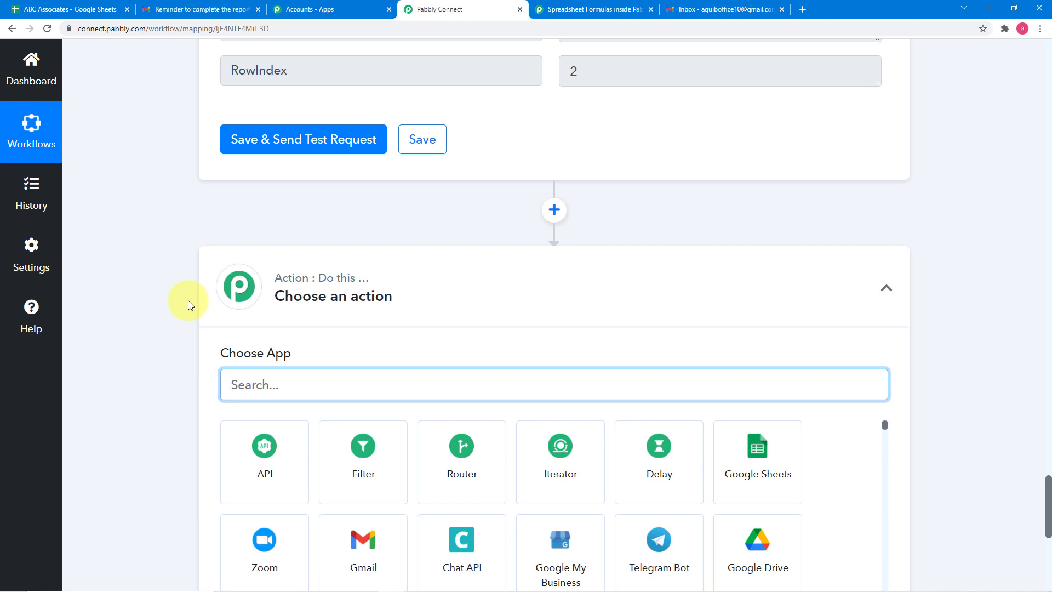
scroll(189, 300, "up", 2)
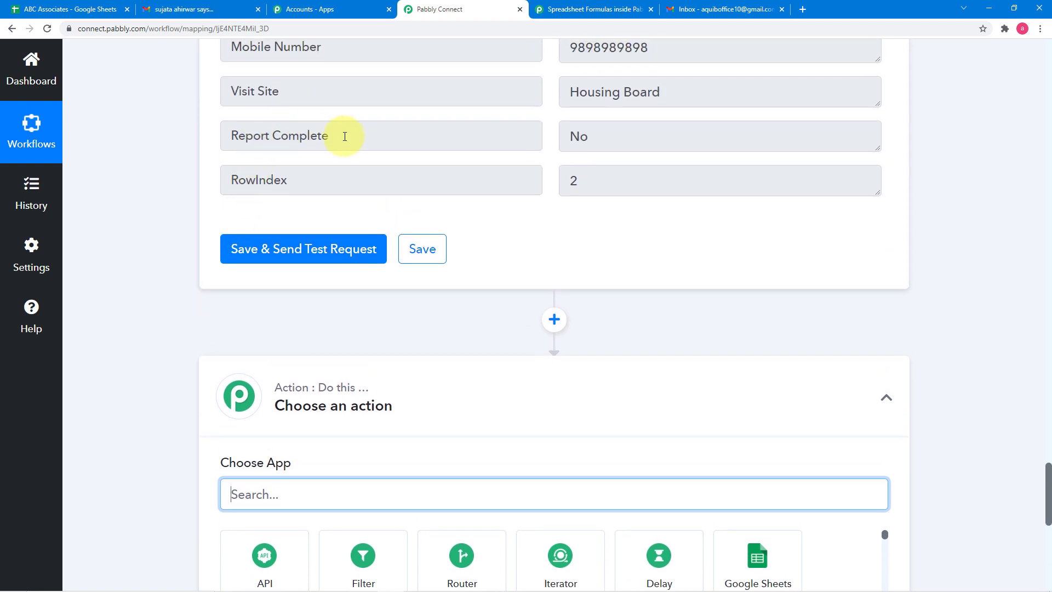
- Choose Filter as the app for the new action step below the Iterator
scroll(525, 165, "down", 6)
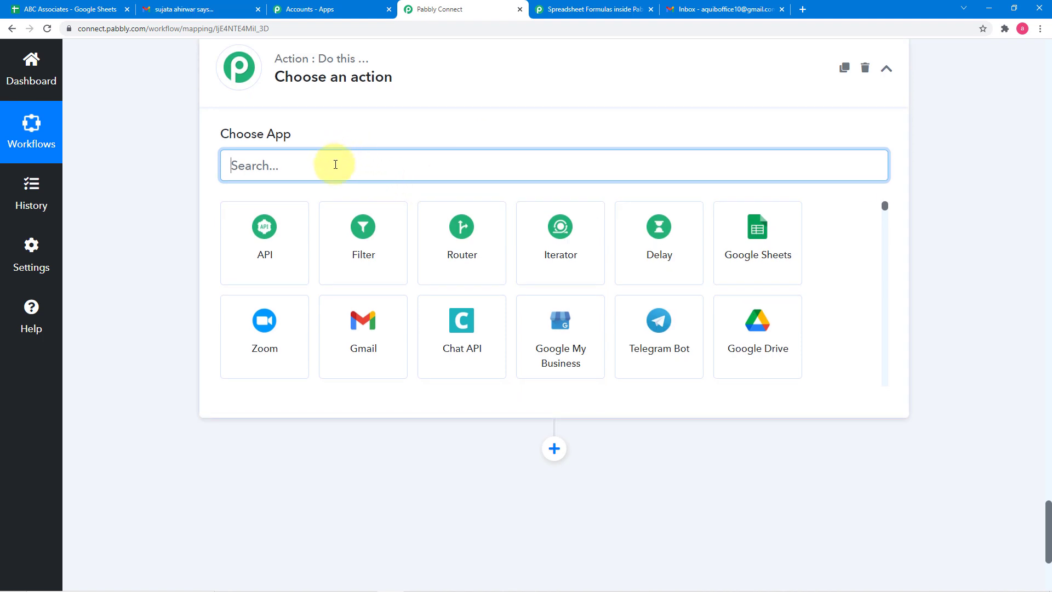
type("fil")
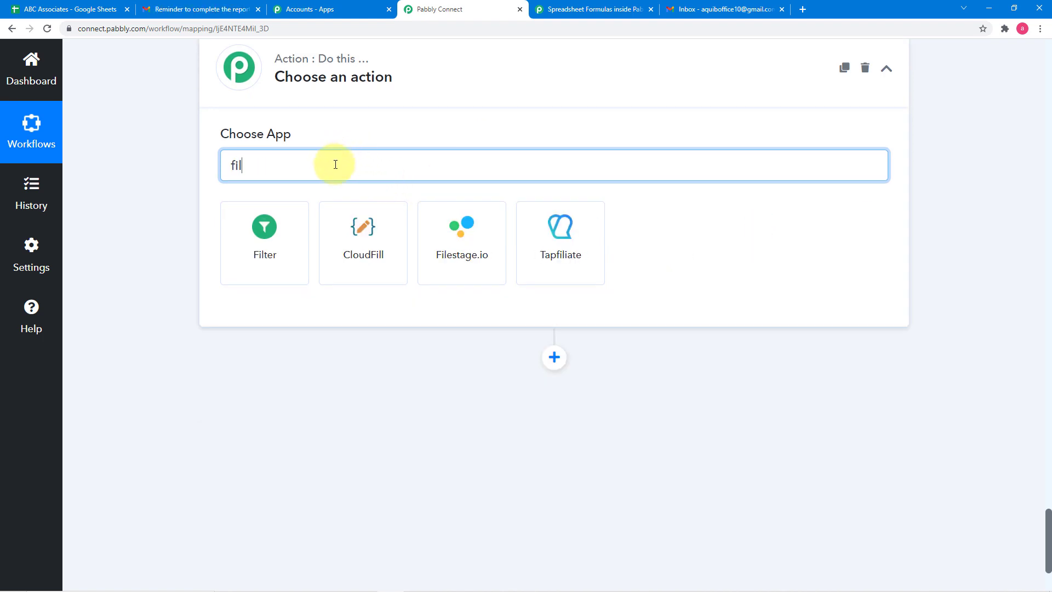
left_click(266, 227)
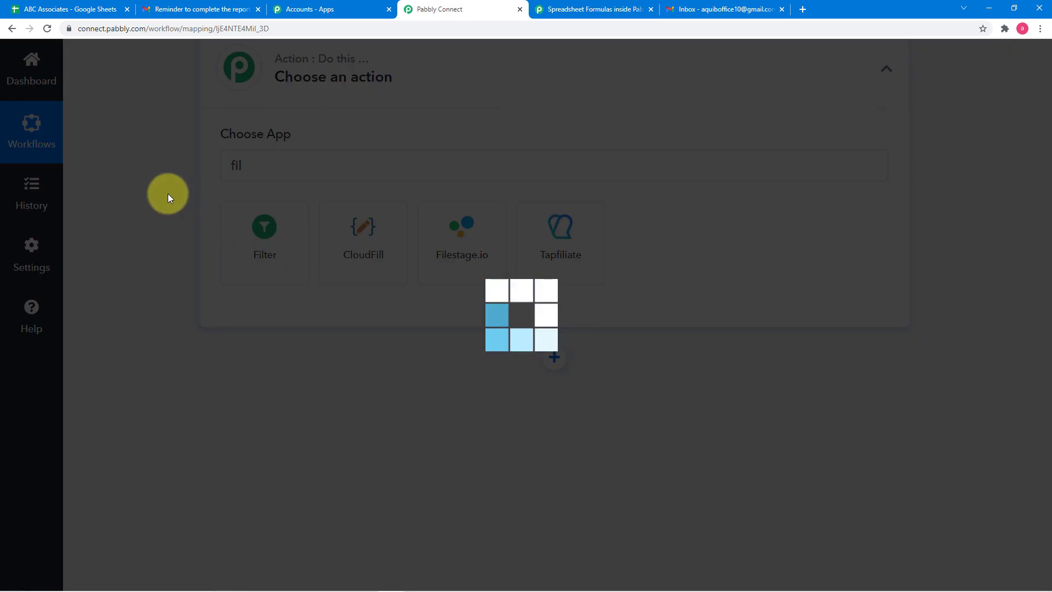
scroll(167, 193, "down", 1)
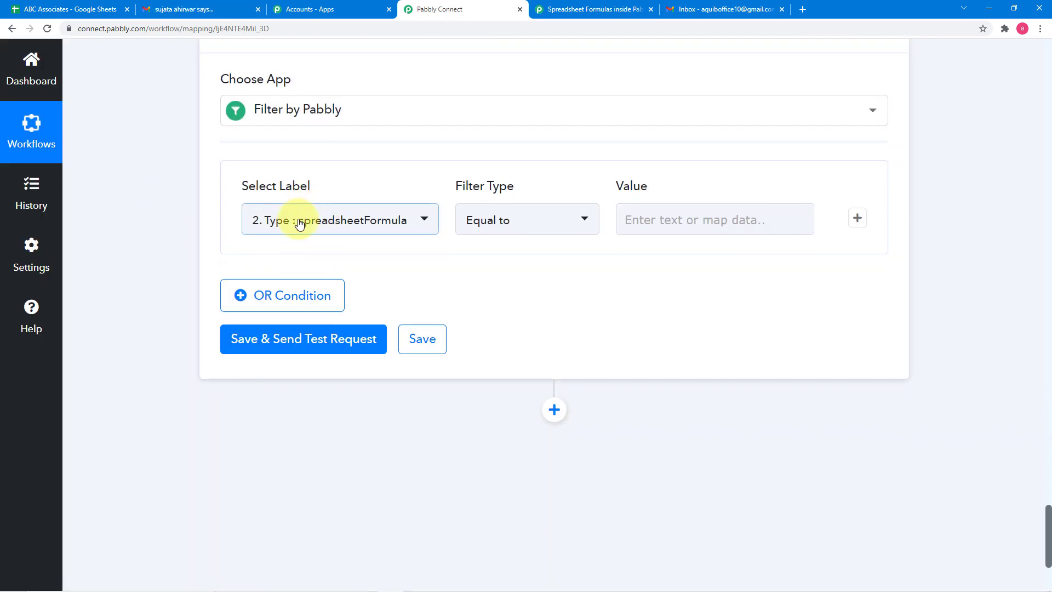
- Set the filter condition's label to 5. Report Complete from the Iterator by Pabbly response
scroll(305, 223, "up", 7)
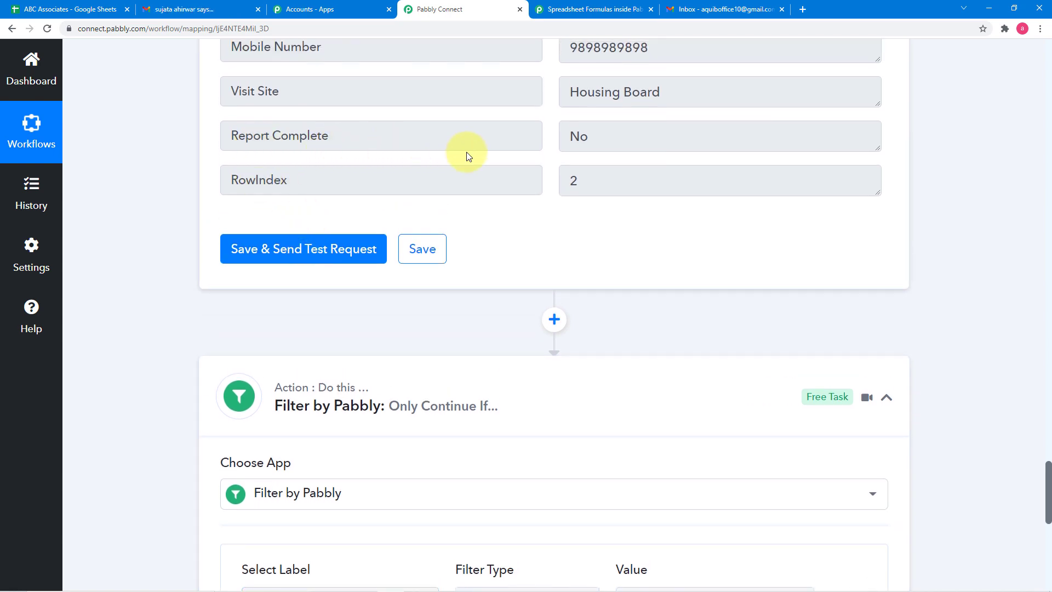
scroll(315, 345, "down", 1)
scroll(316, 345, "down", 7)
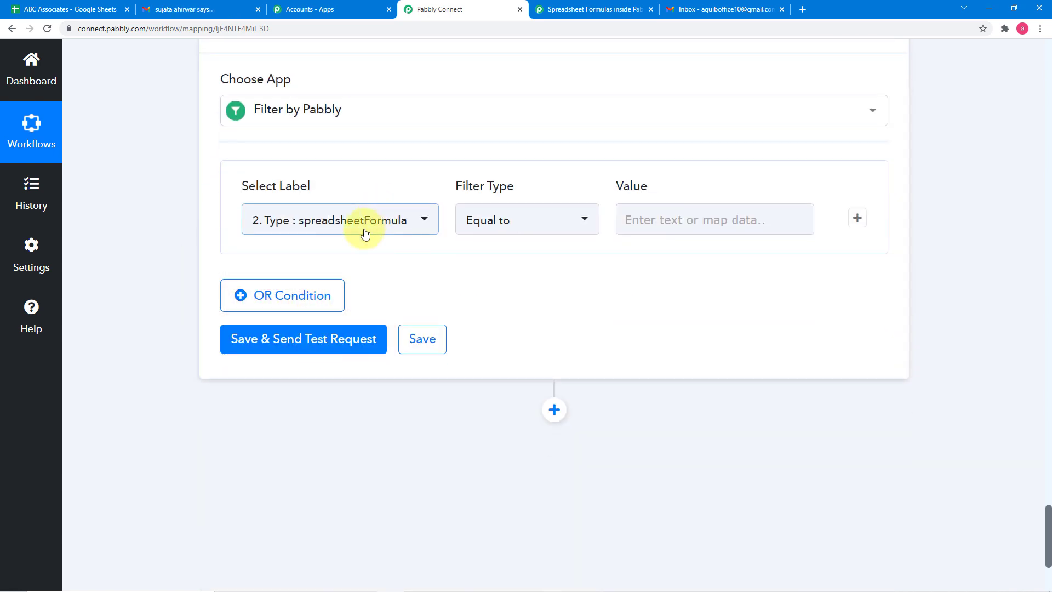
left_click(365, 231)
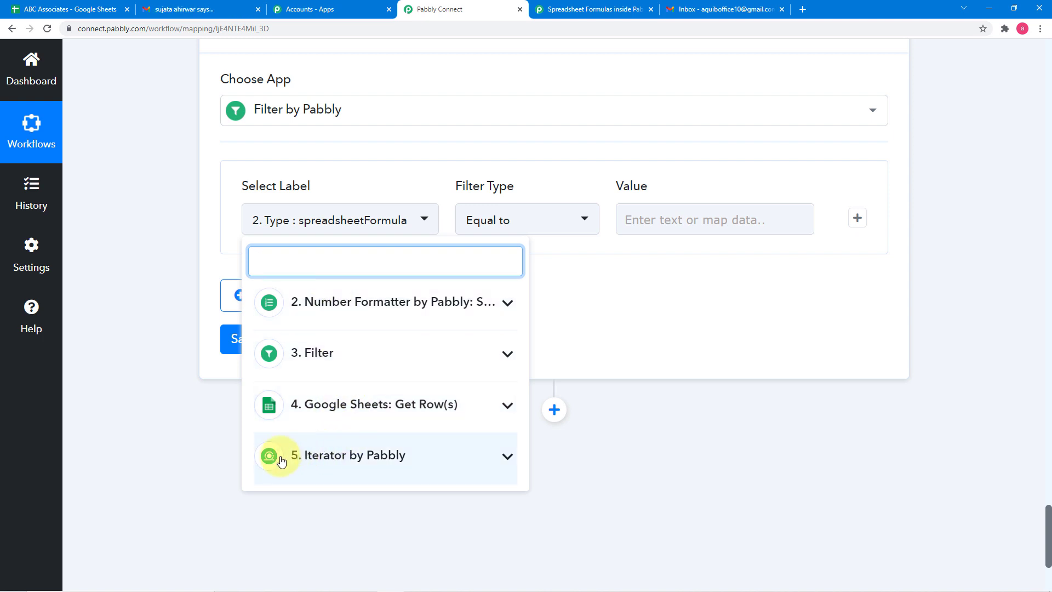
left_click(386, 472)
scroll(395, 463, "down", 2)
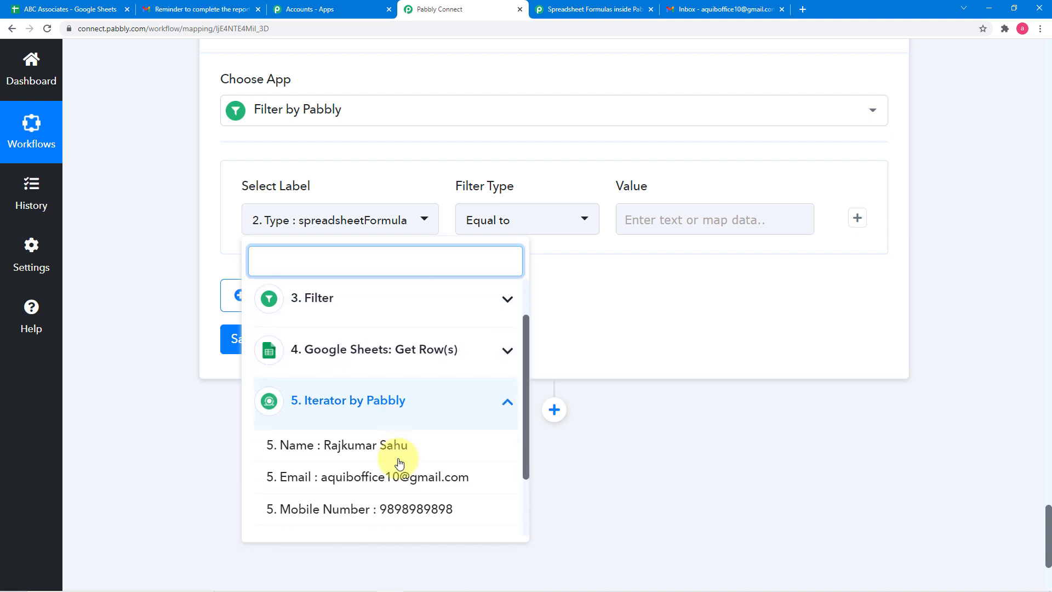
scroll(398, 464, "down", 3)
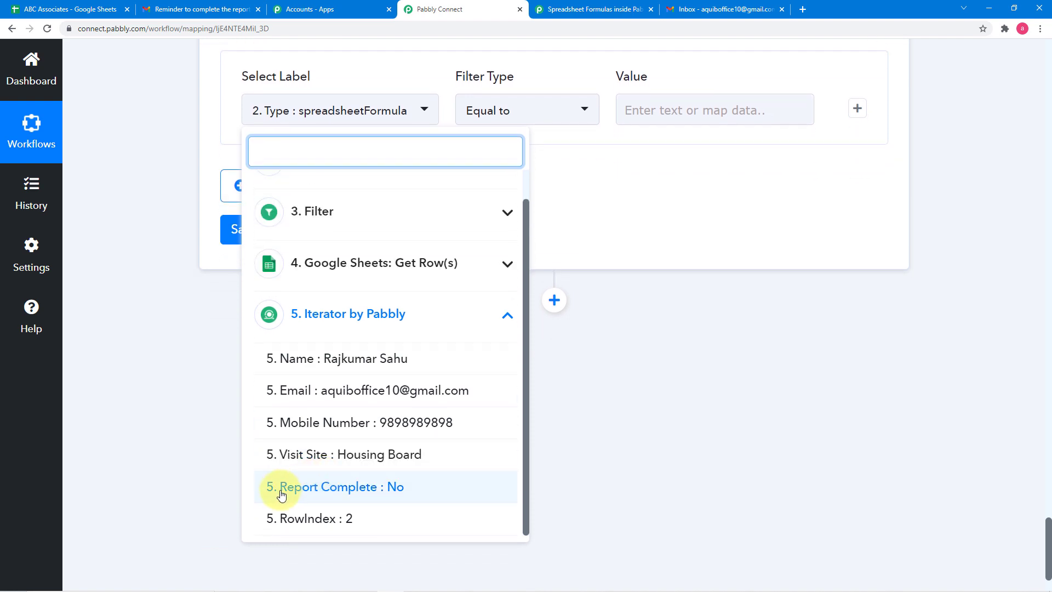
left_click(396, 494)
scroll(537, 370, "up", 2)
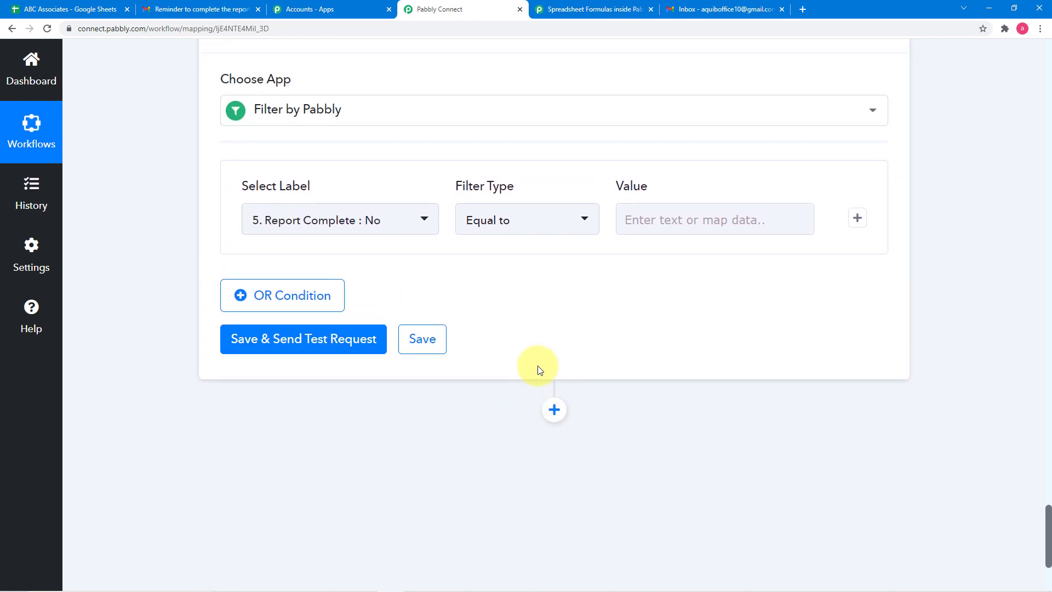
- Set the condition's filter type to Equal to and its value to No
left_click(499, 229)
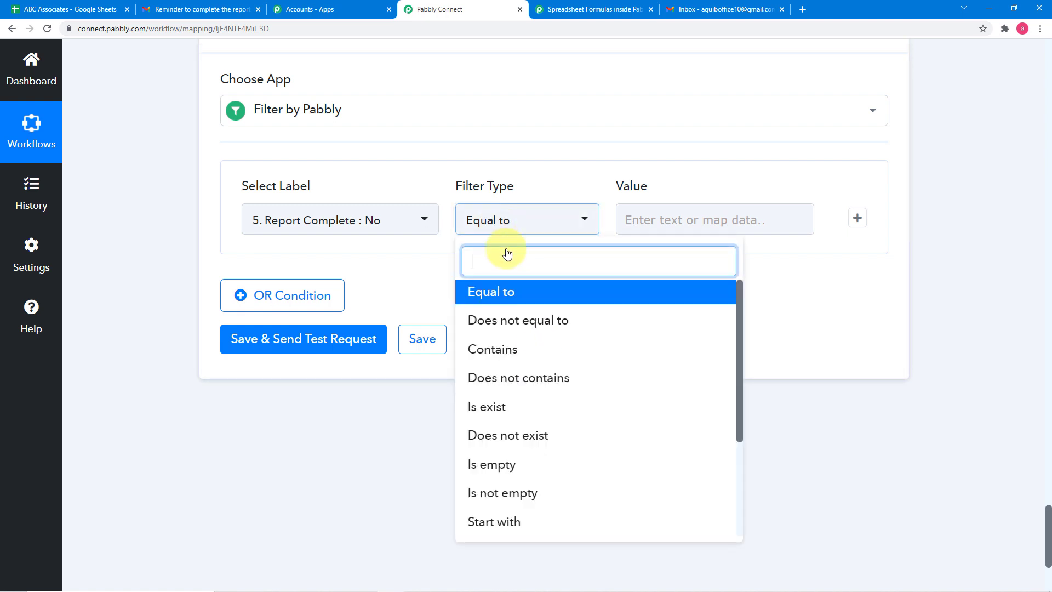
left_click(528, 296)
left_click(649, 221)
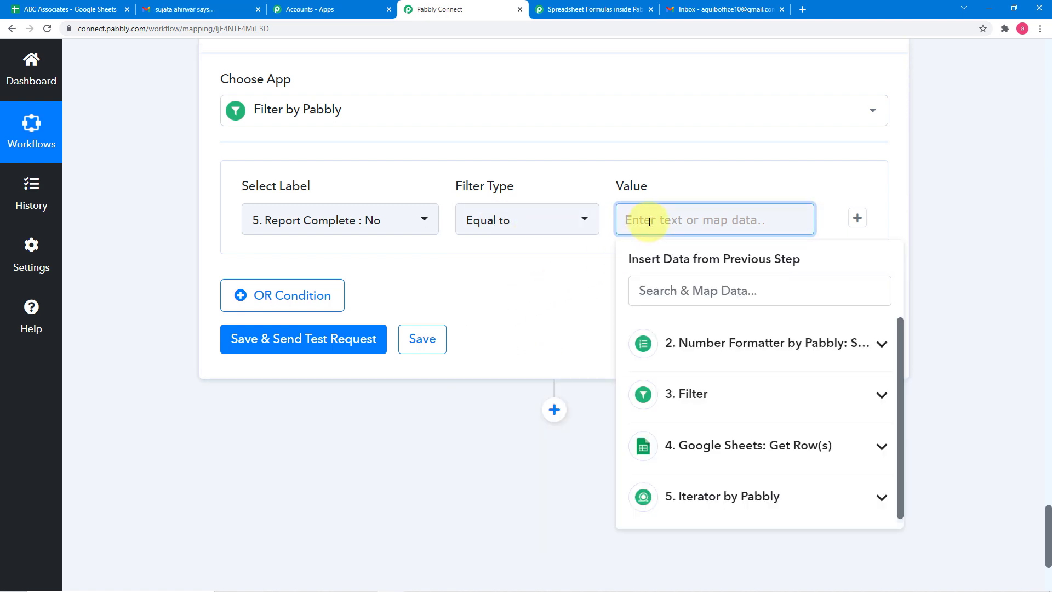
type("No")
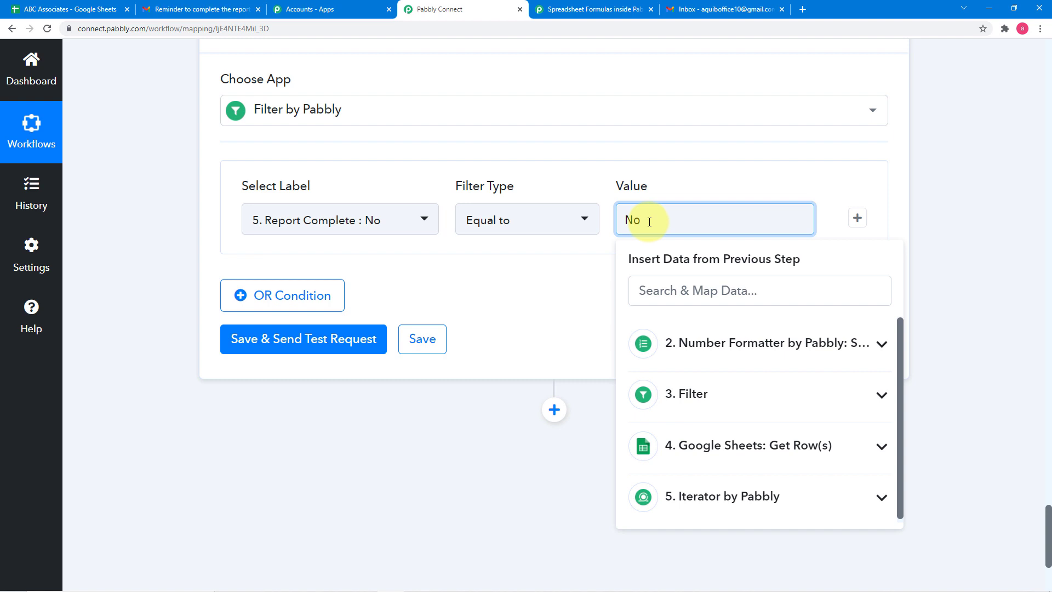
left_click(587, 258)
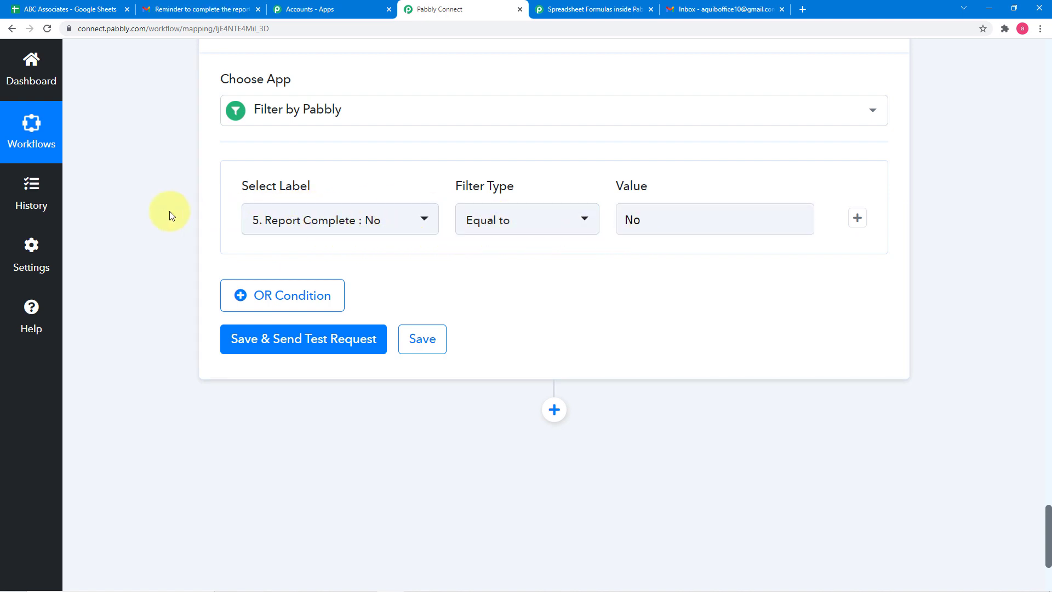
- Save the filter with a test request, and check its response against the Iterator's Report Complete field
left_click(253, 346)
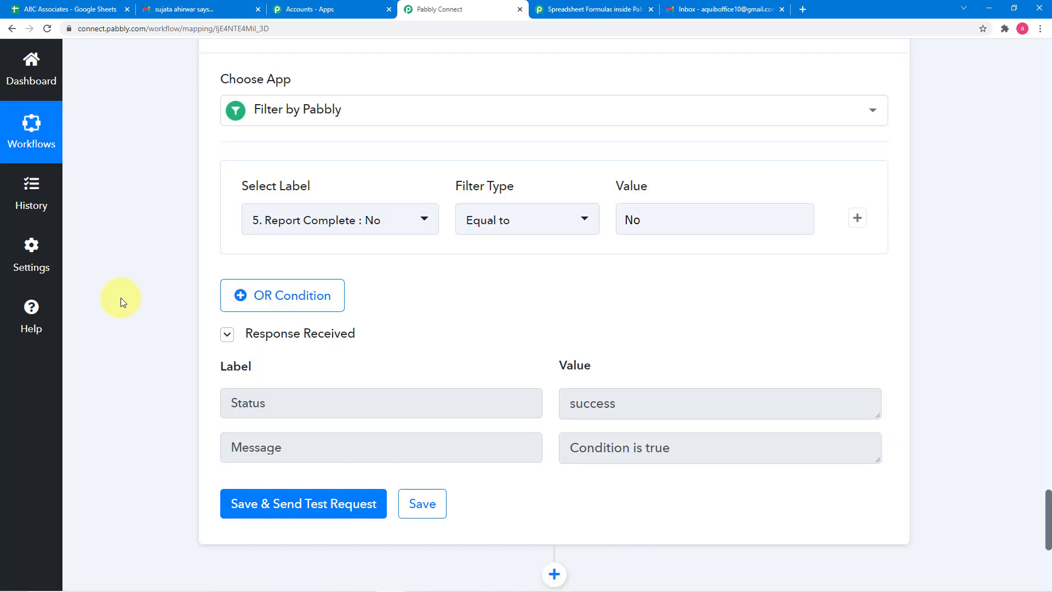
scroll(120, 297, "down", 2)
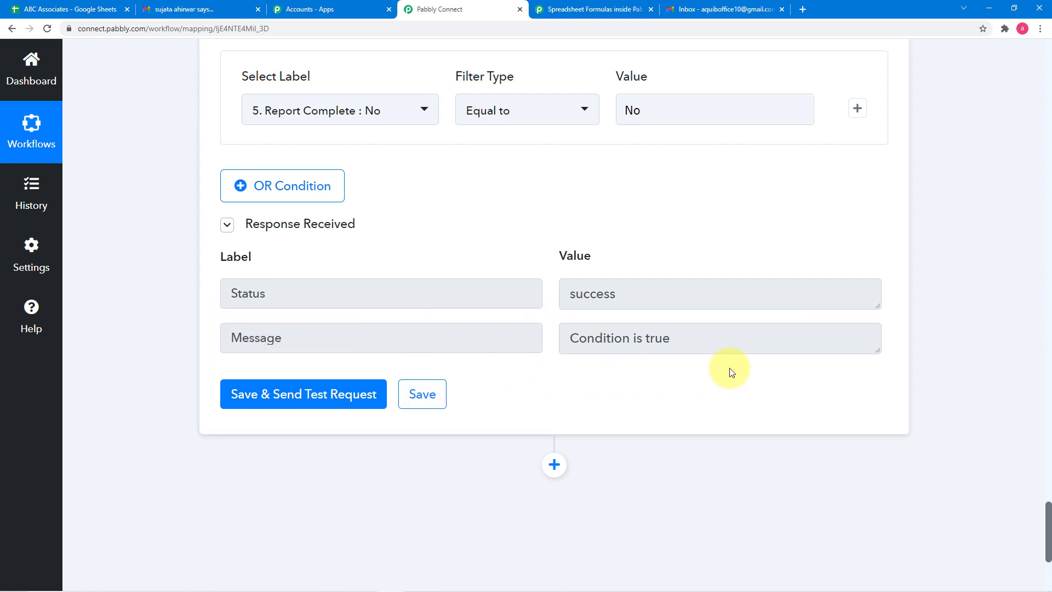
scroll(541, 295, "up", 6)
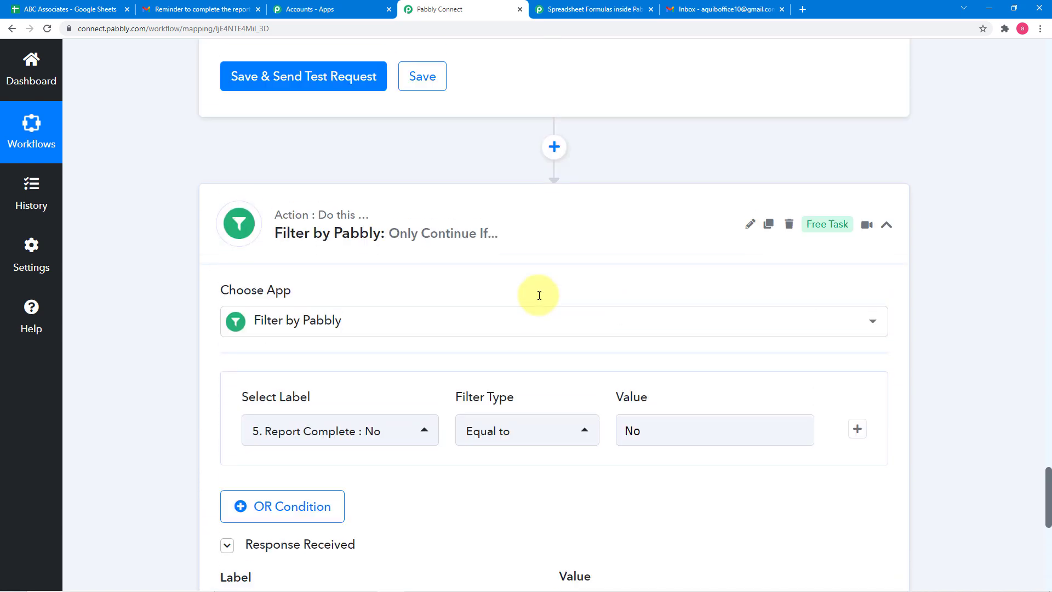
scroll(539, 295, "up", 6)
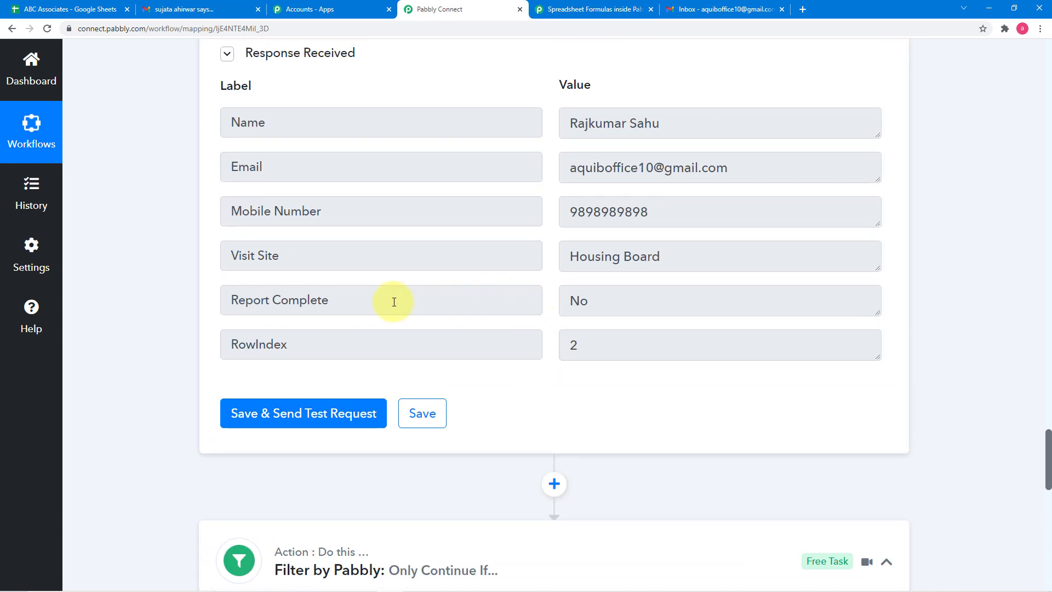
scroll(269, 330, "down", 6)
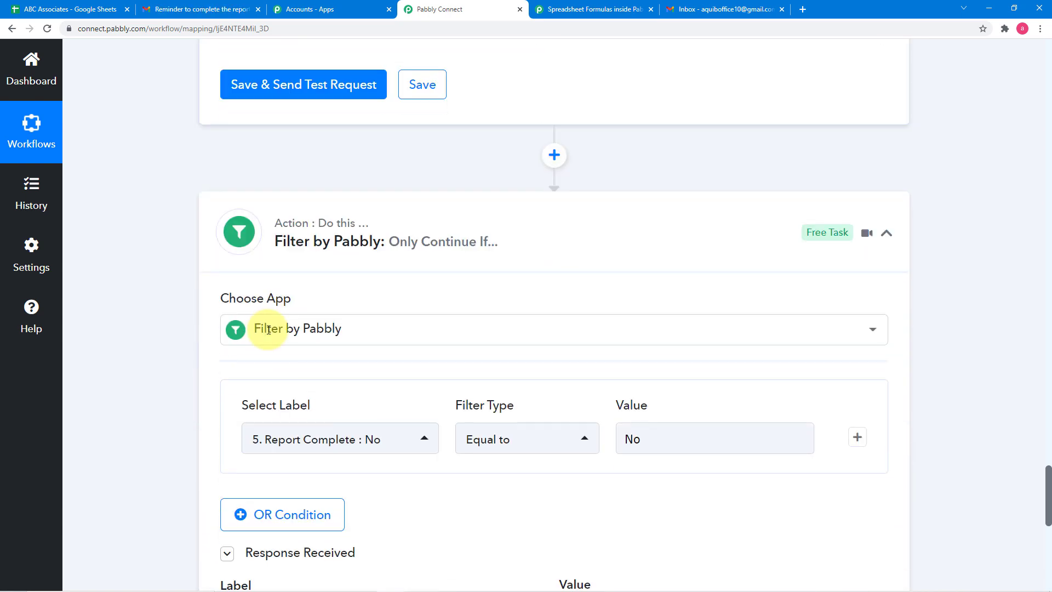
scroll(652, 307, "down", 5)
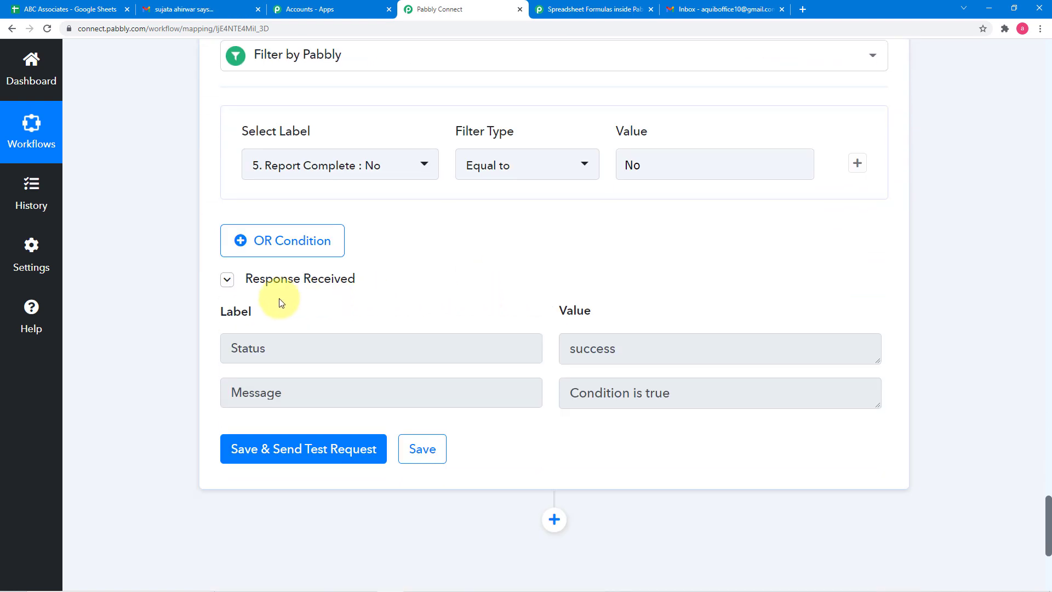
- Add an action step below the filter using Gmail with the Send an Email action event
scroll(134, 307, "down", 5)
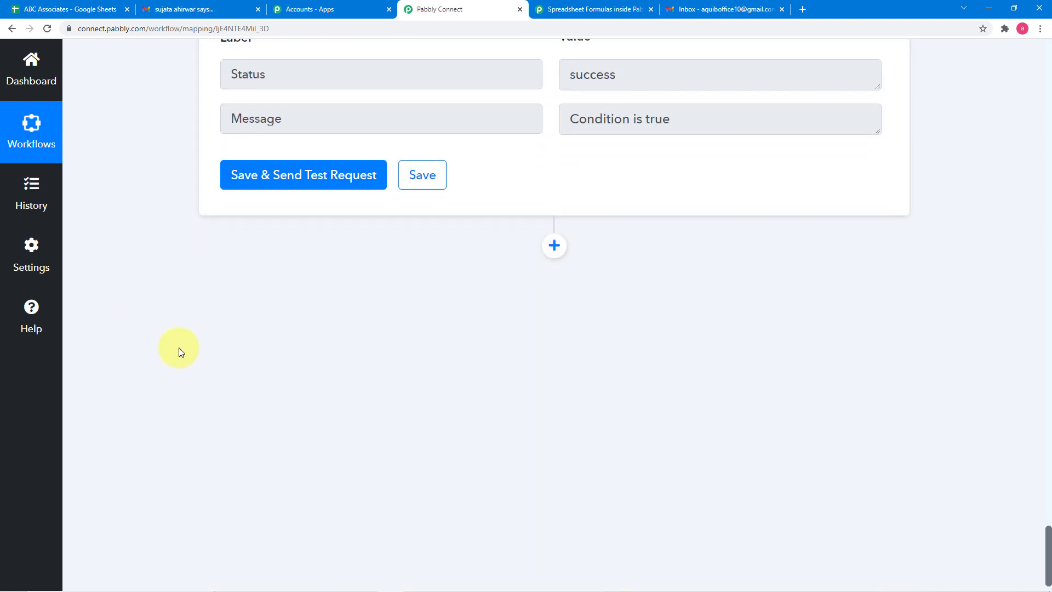
left_click(555, 246)
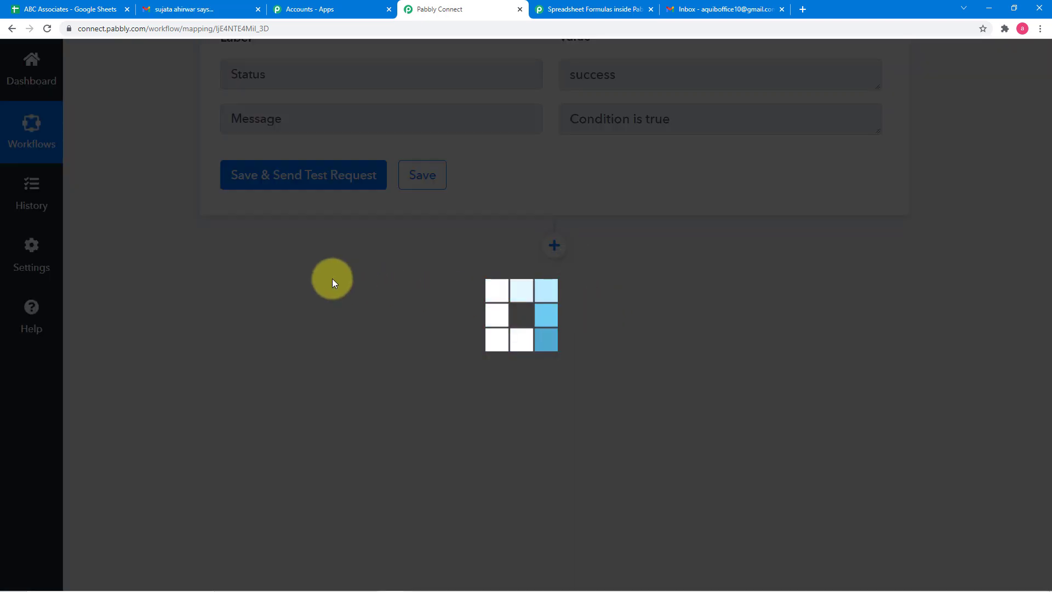
scroll(247, 282, "down", 3)
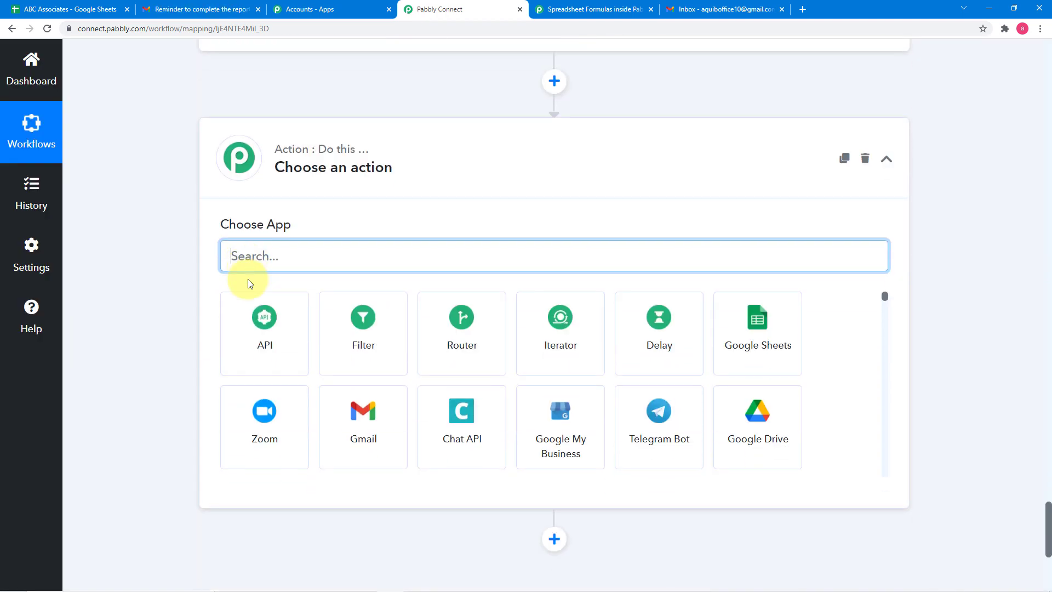
type("gm")
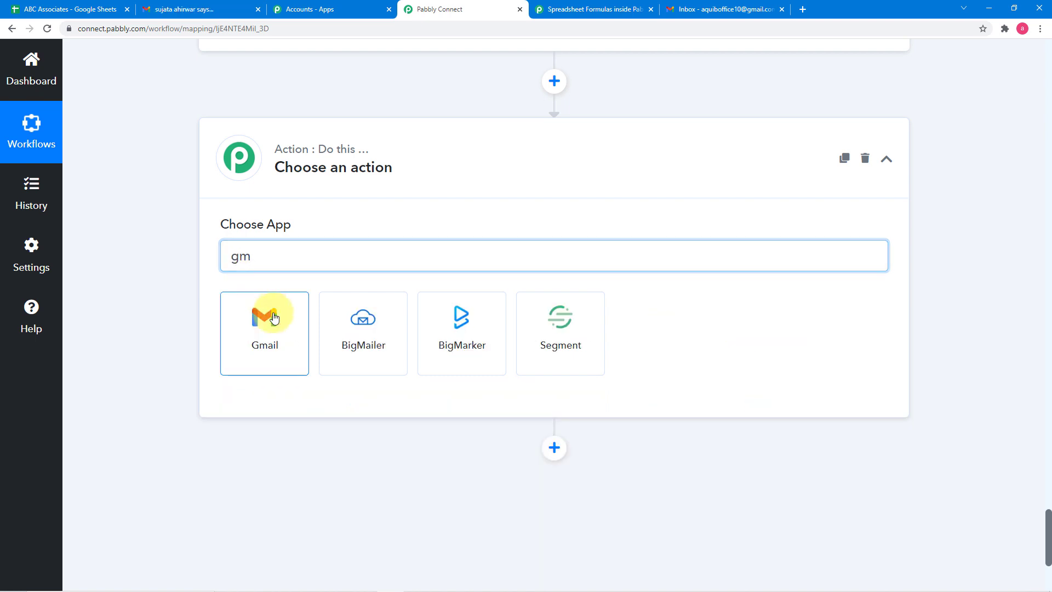
left_click(274, 318)
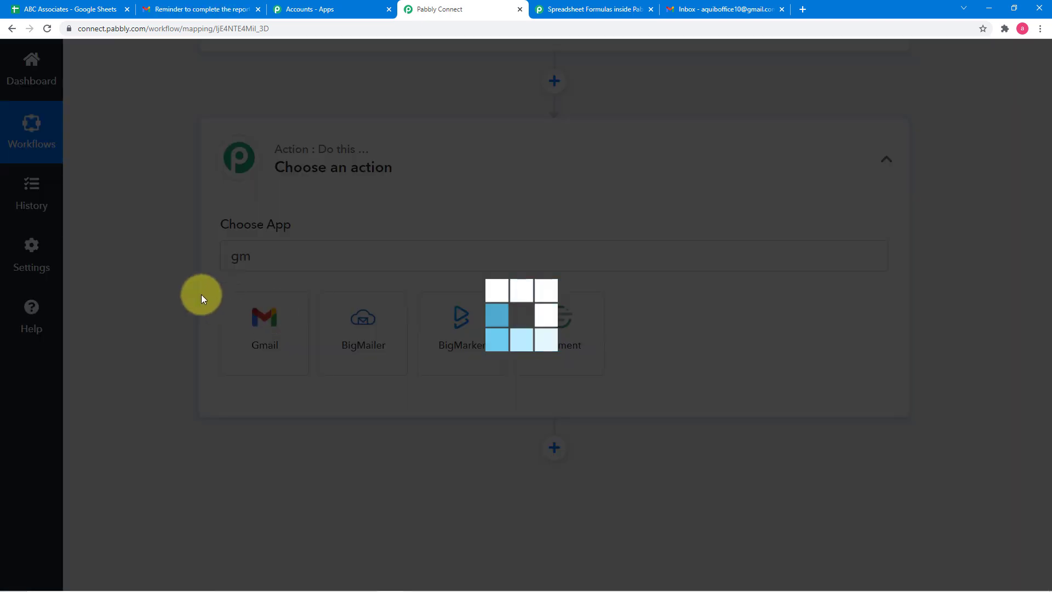
scroll(188, 294, "down", 2)
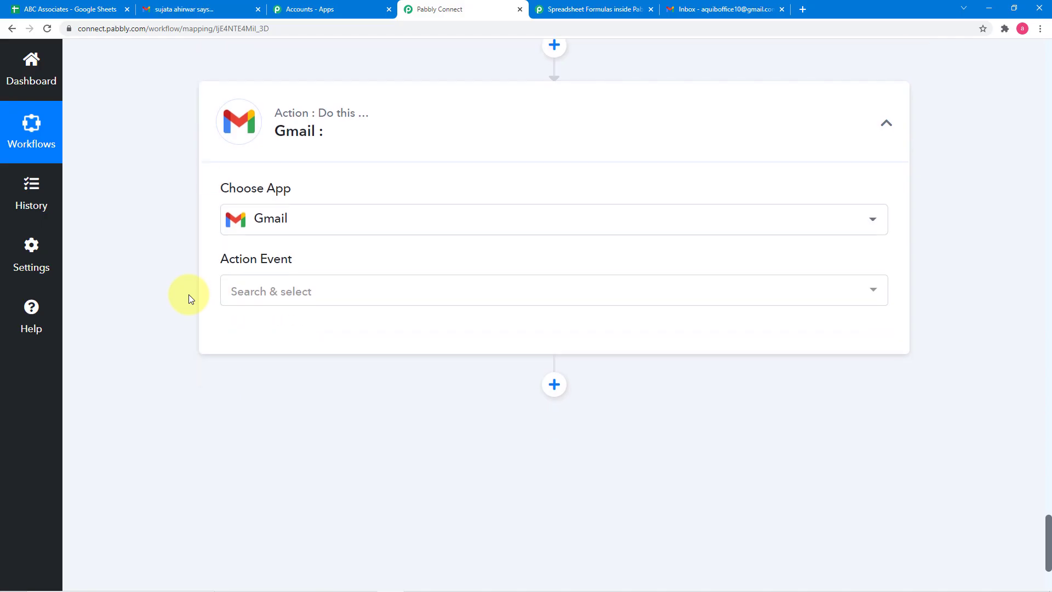
left_click(268, 221)
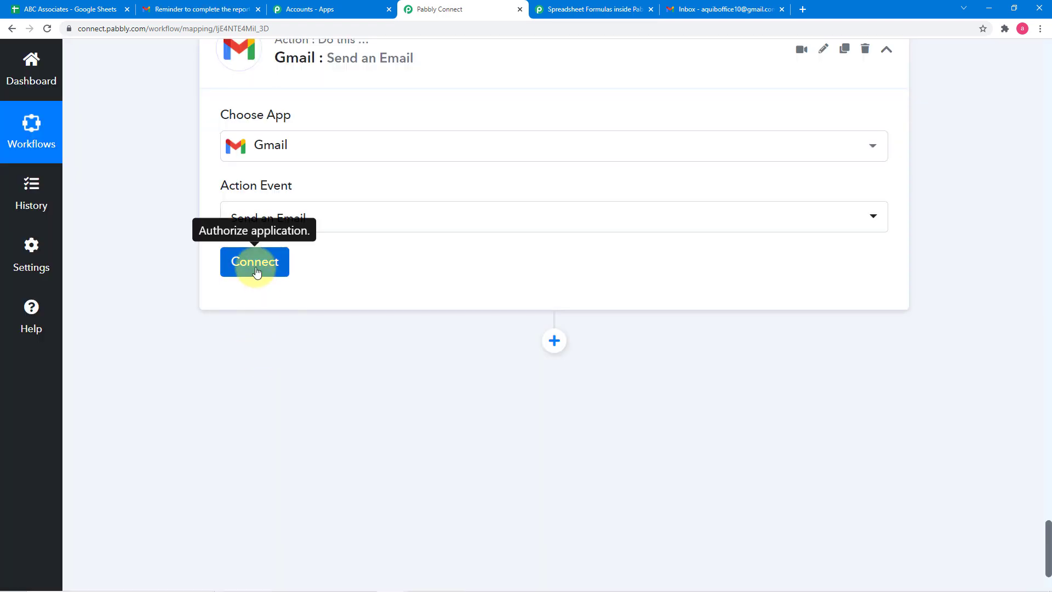
- Add a new Gmail connection, choosing the sender's Google account and authorizing Pabbly Connect to access it
left_click(255, 270)
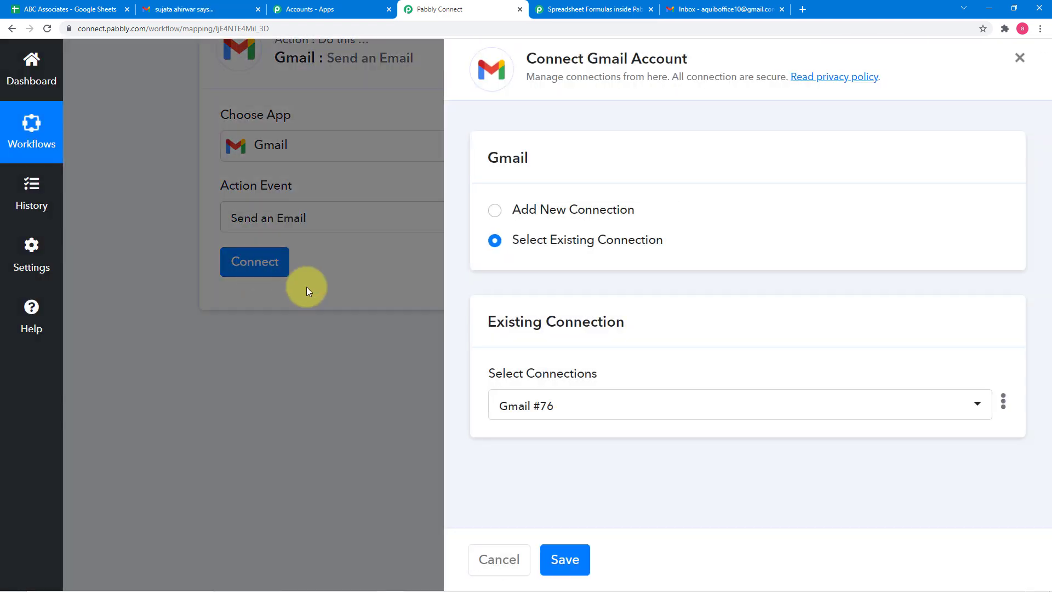
left_click(496, 212)
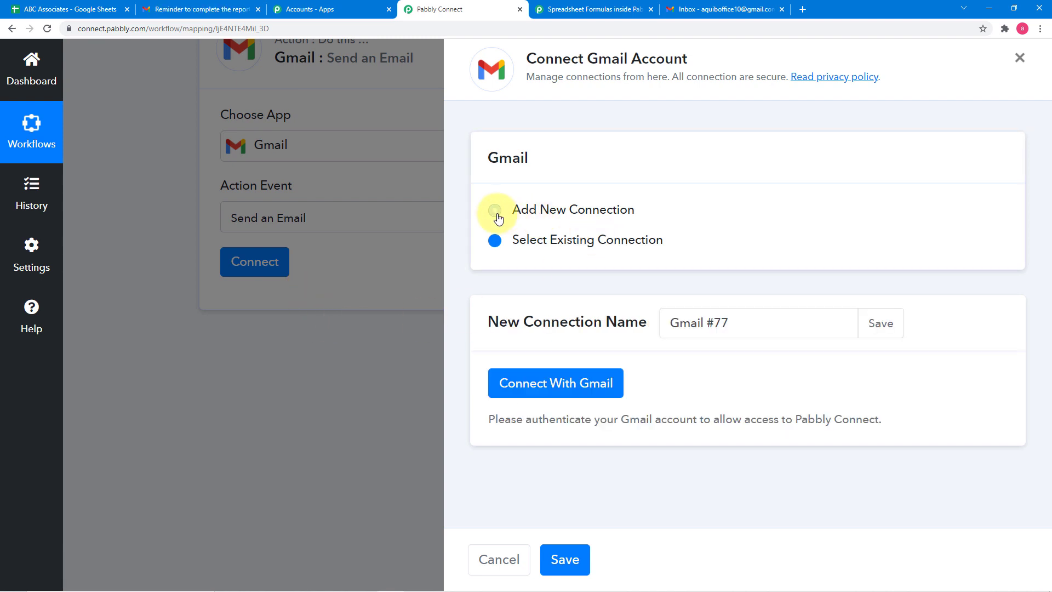
left_click(557, 390)
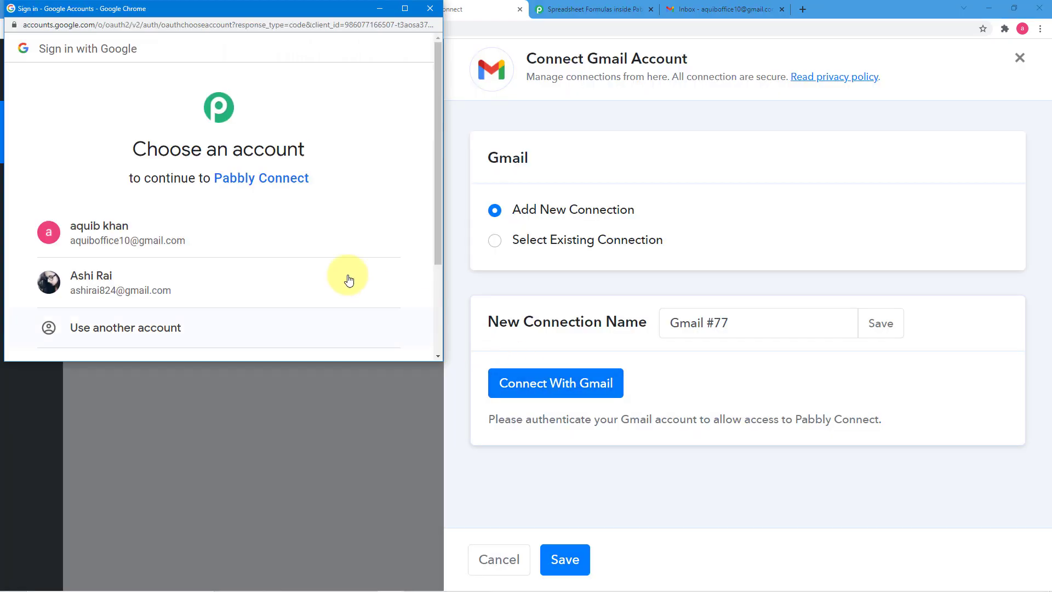
left_click(262, 286)
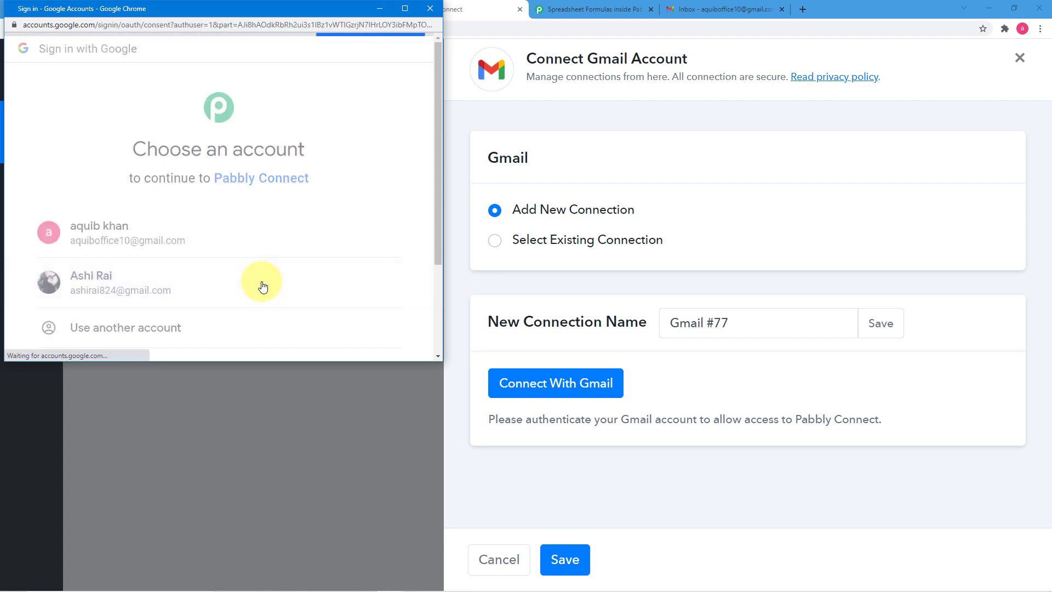
scroll(263, 285, "down", 5)
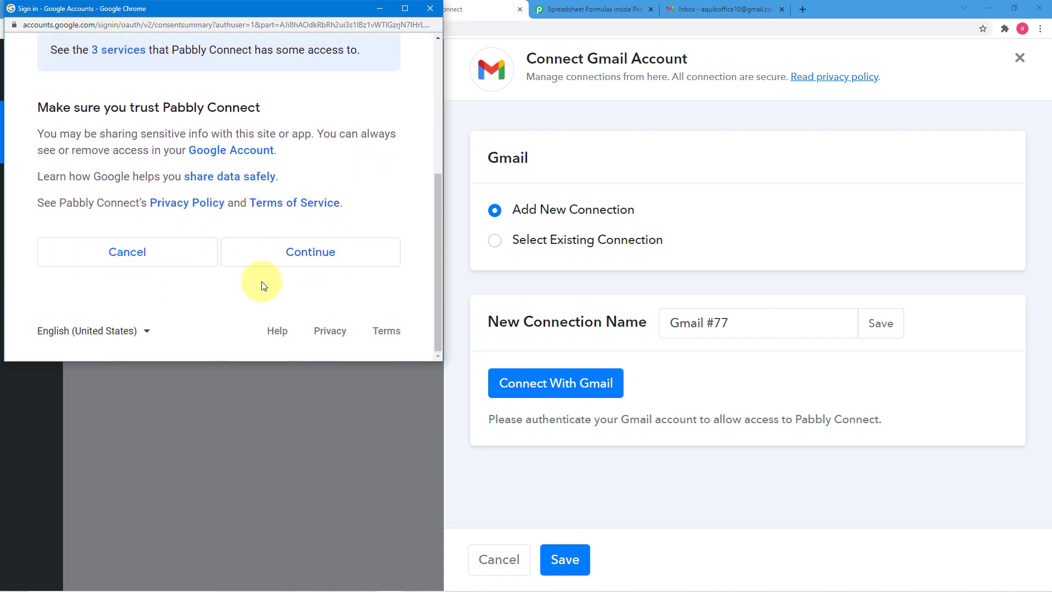
left_click(286, 262)
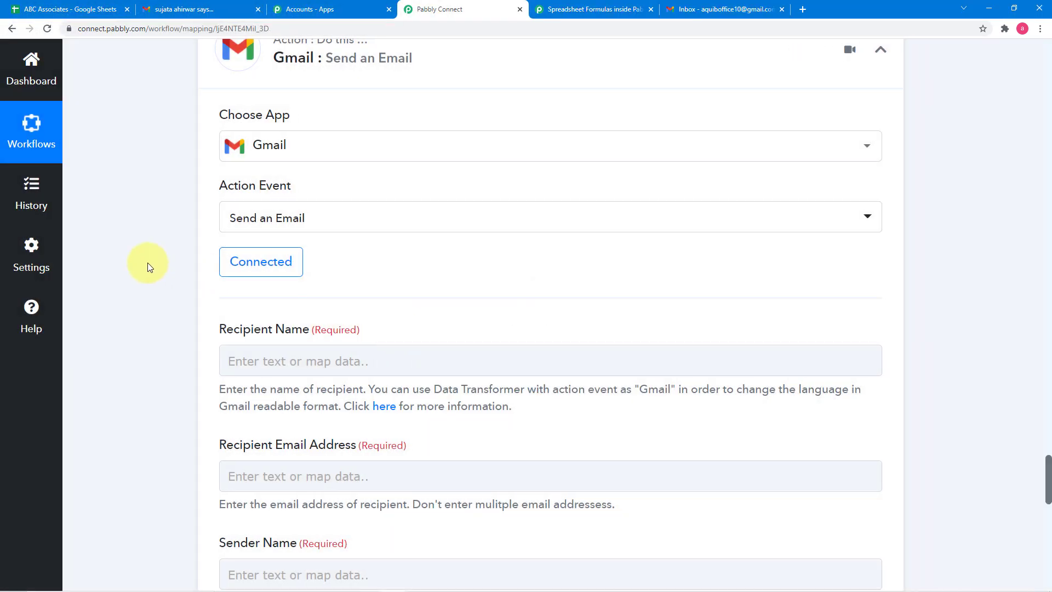
scroll(148, 267, "down", 1)
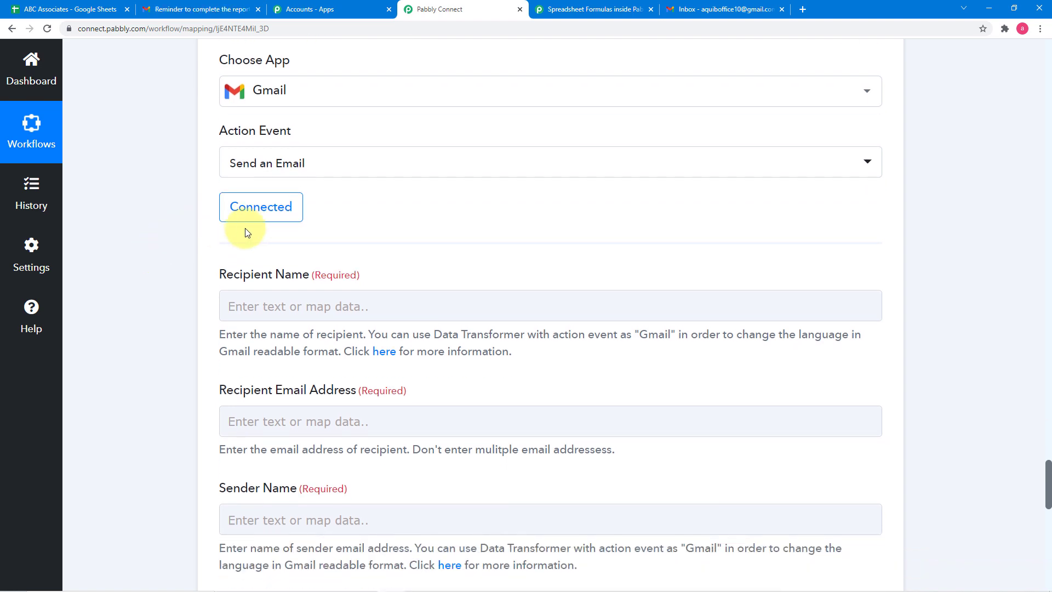
scroll(290, 228, "down", 1)
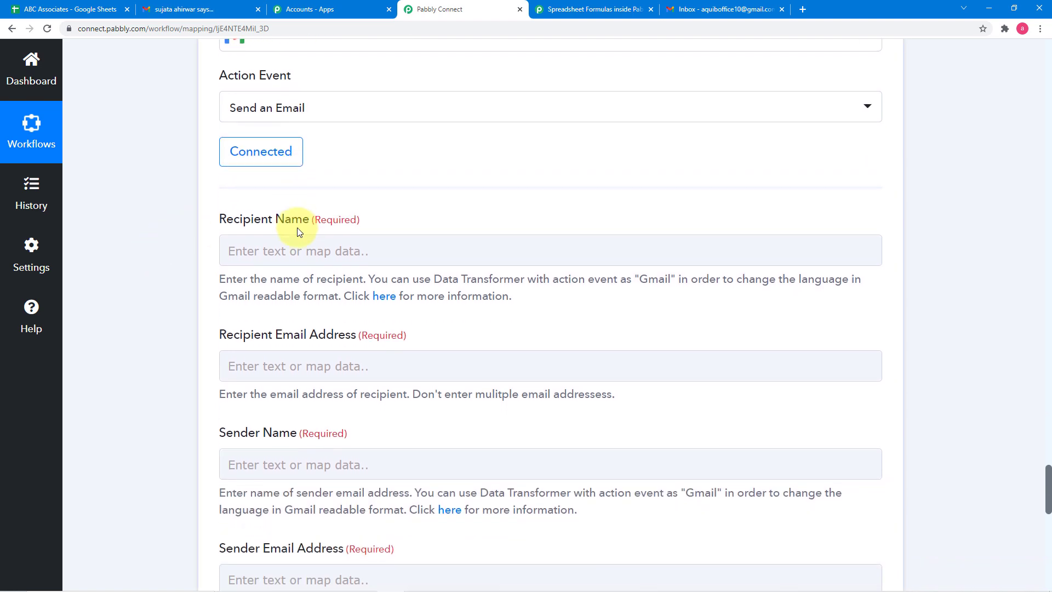
- Review the Iterator's response fields above to find the employee details available for mapping into the Gmail fields
scroll(297, 228, "down", 1)
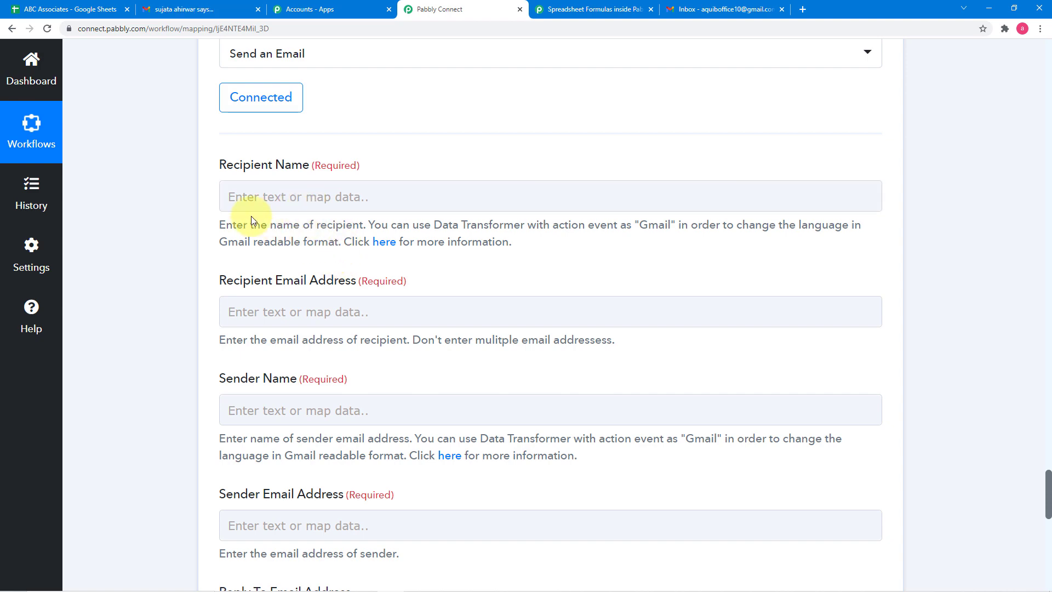
scroll(228, 246, "up", 1)
scroll(227, 245, "up", 2)
scroll(162, 256, "up", 5)
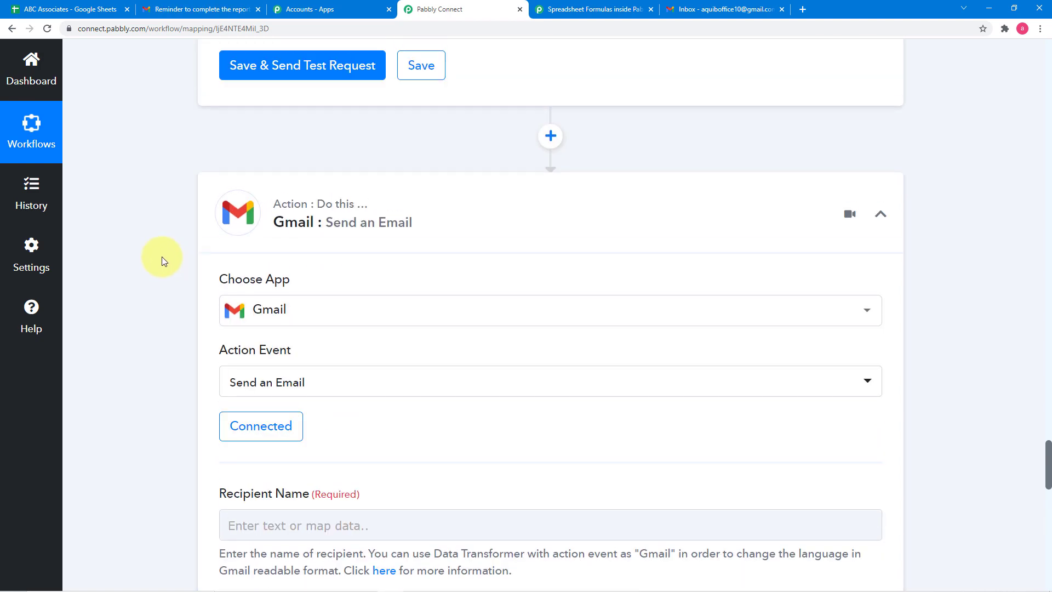
scroll(162, 256, "up", 15)
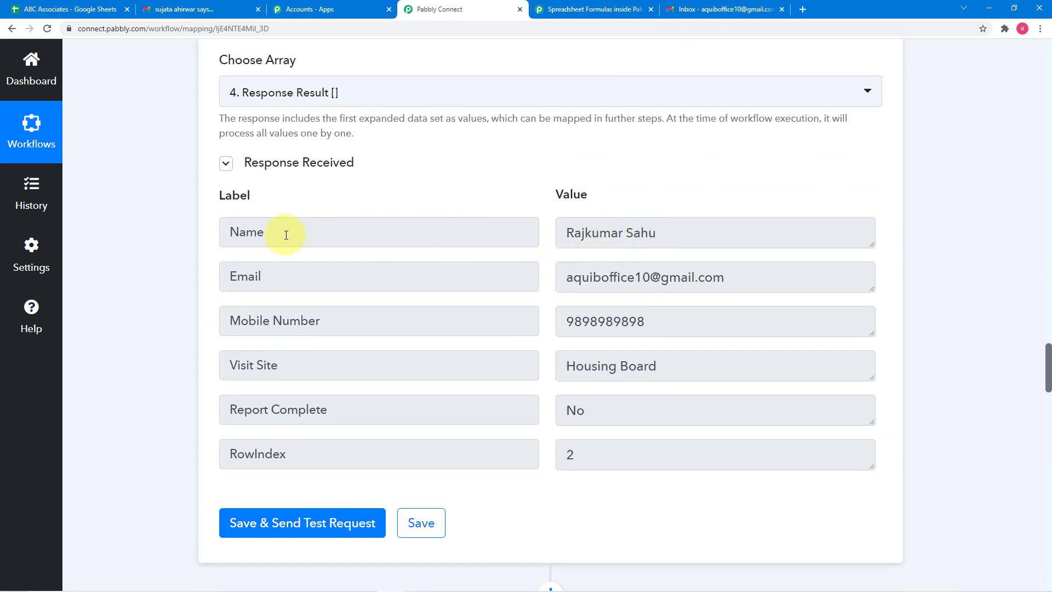
scroll(247, 235, "up", 4)
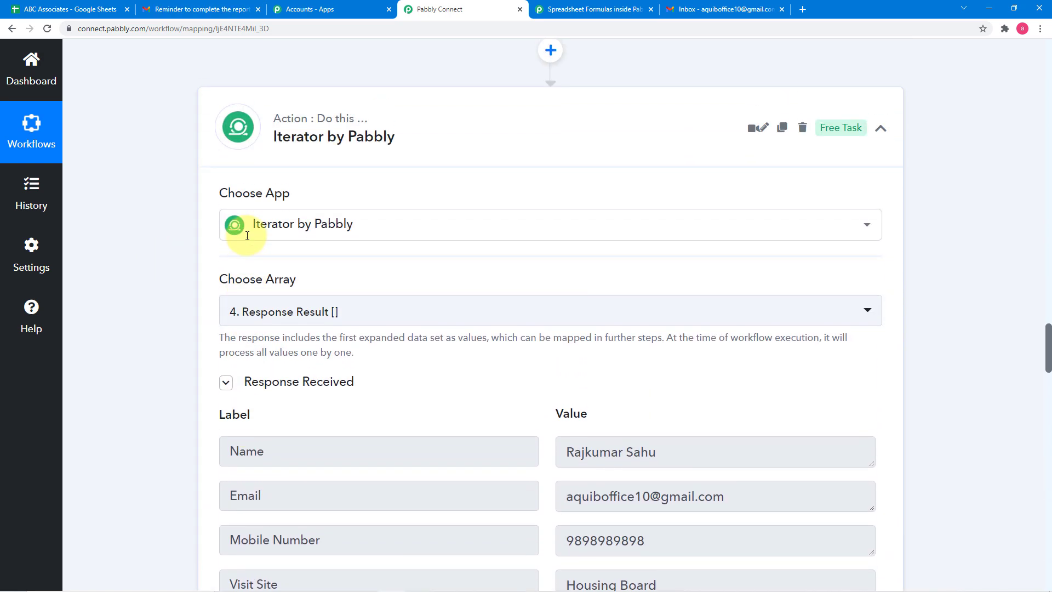
scroll(169, 255, "down", 16)
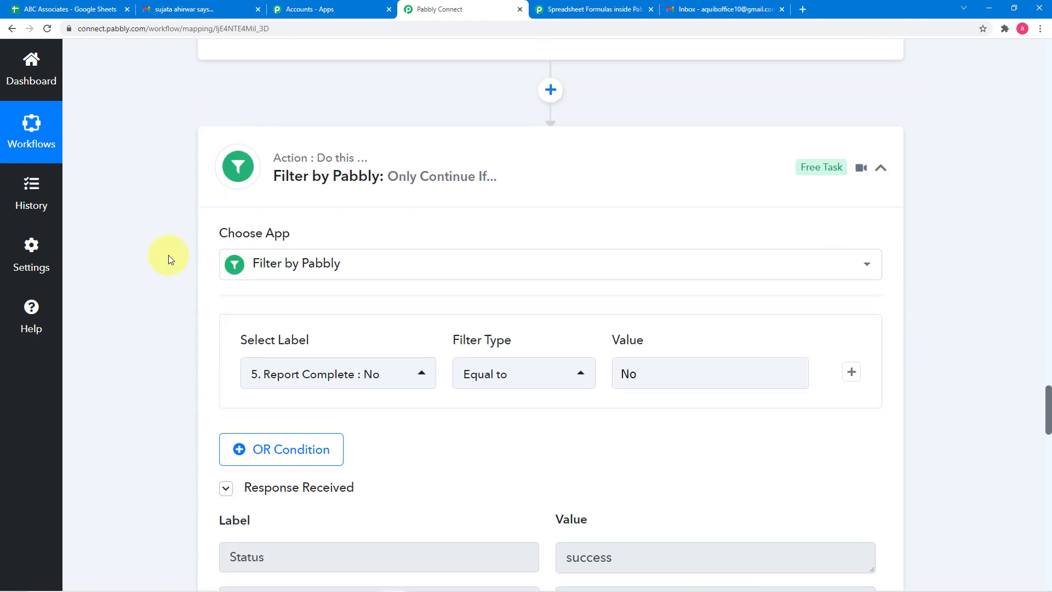
scroll(169, 255, "down", 12)
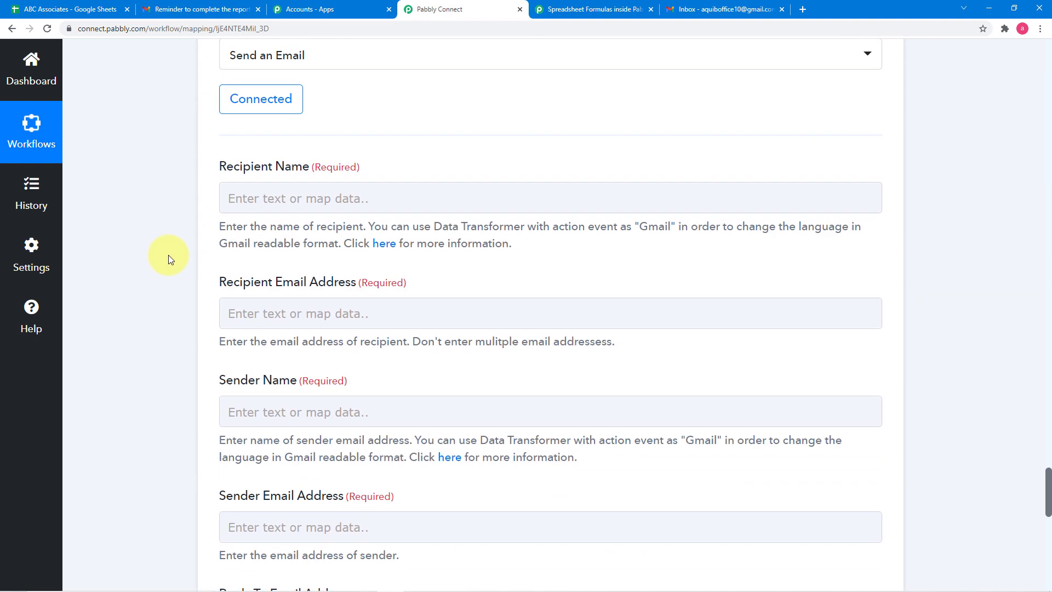
- Map the Gmail action's Recipient Name to the Name field from the Iterator by Pabbly step
left_click(369, 206)
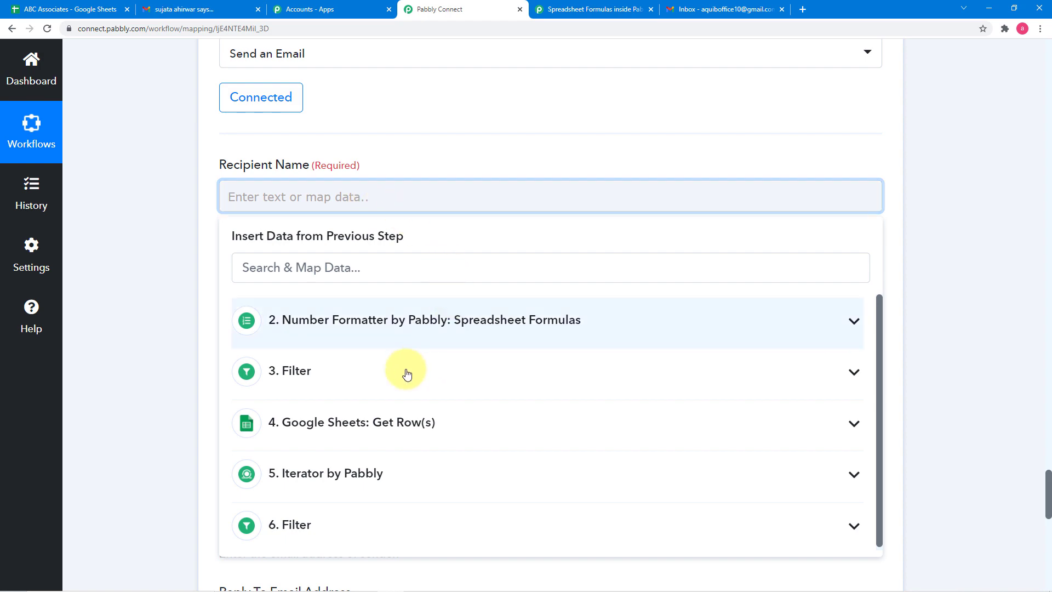
left_click(371, 469)
scroll(444, 430, "down", 3)
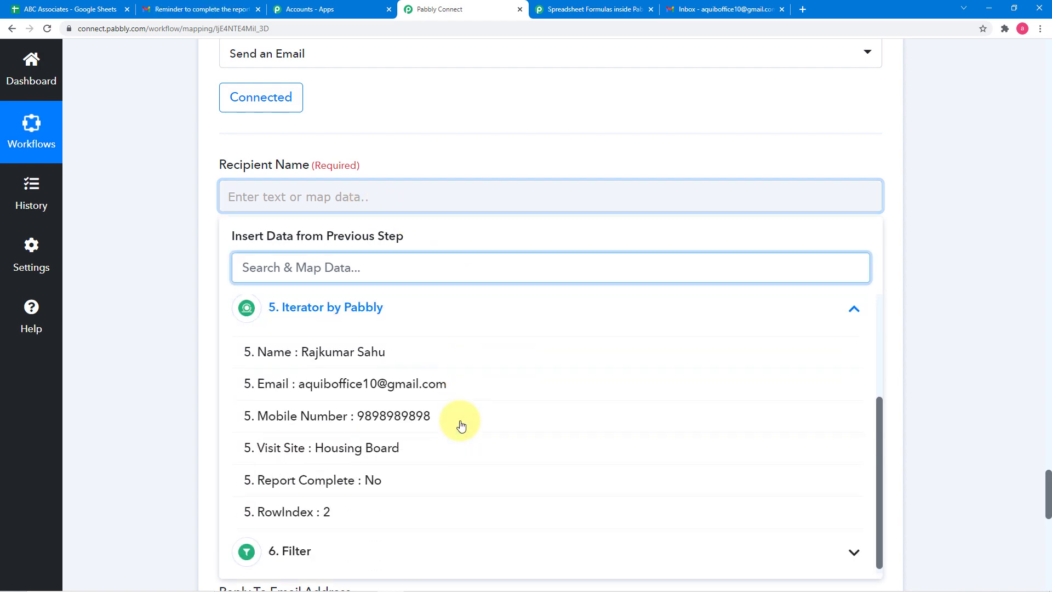
left_click(356, 363)
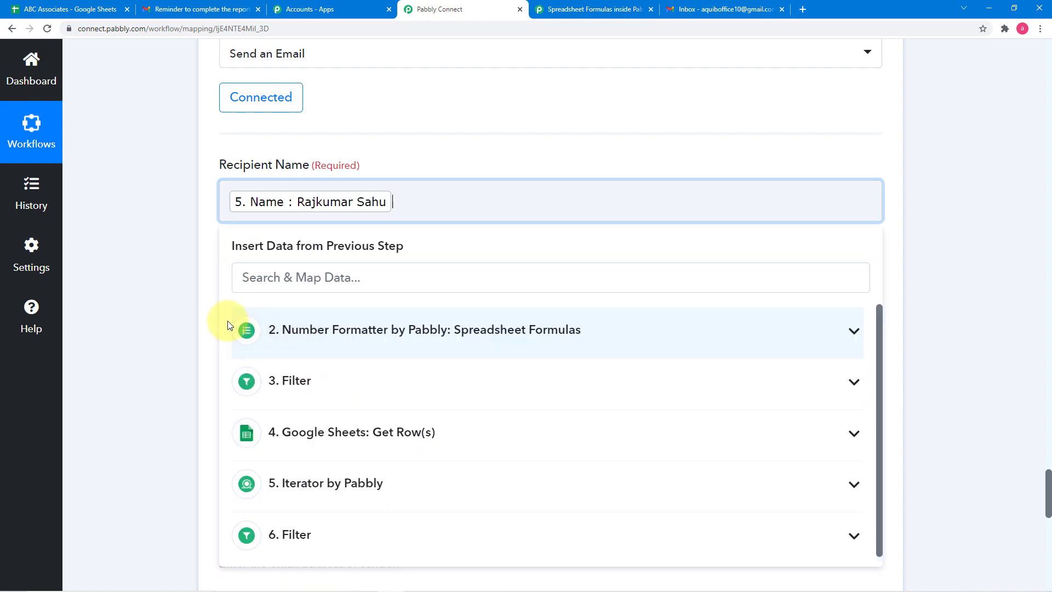
left_click(199, 317)
- Map the Recipient Email Address to the Email field from the Iterator by Pabbly step
scroll(202, 318, "down", 2)
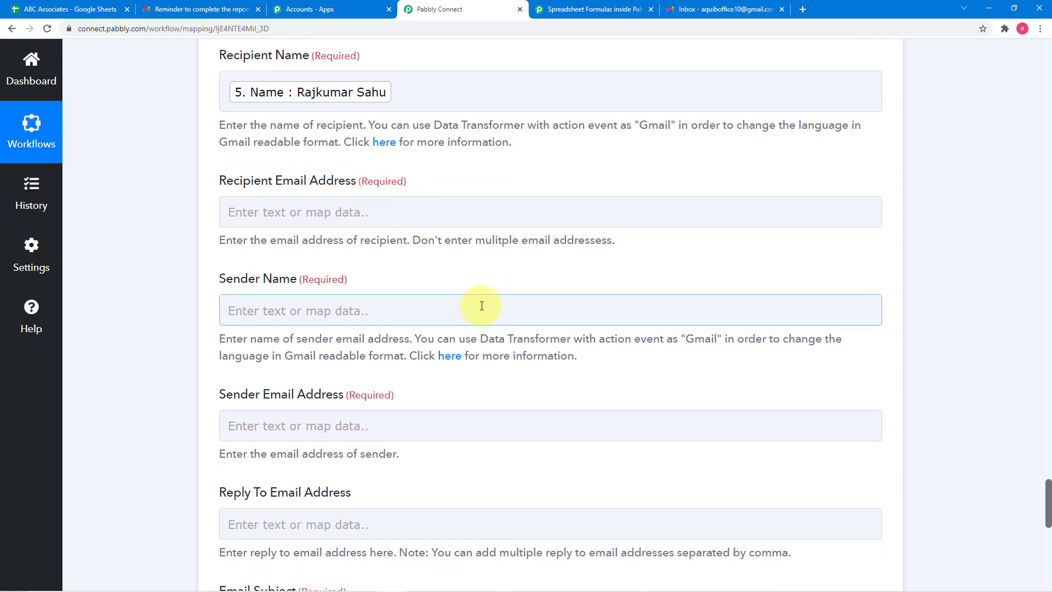
left_click(444, 216)
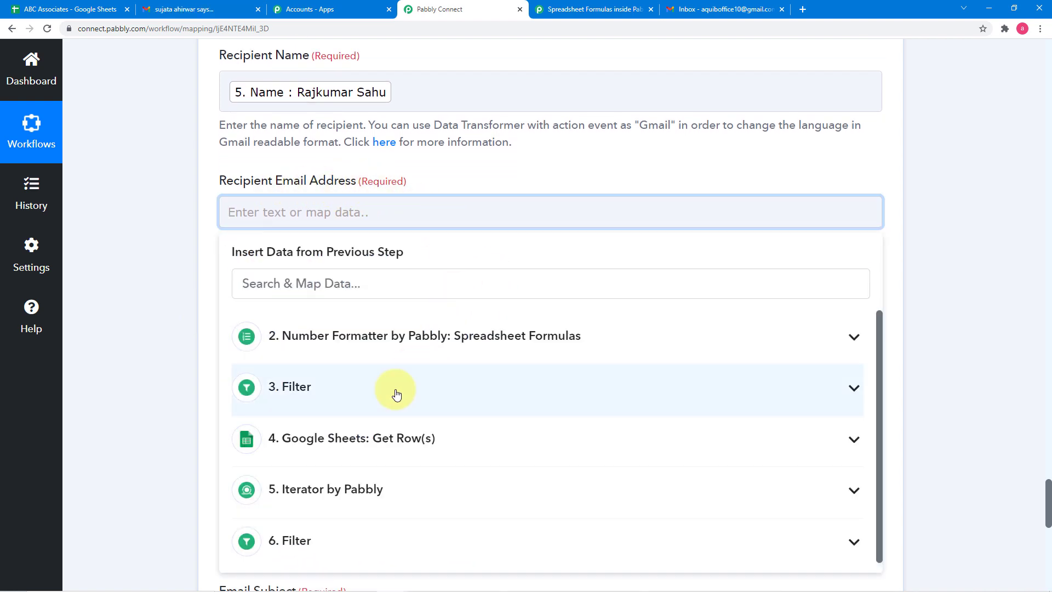
left_click(383, 487)
scroll(459, 528, "down", 3)
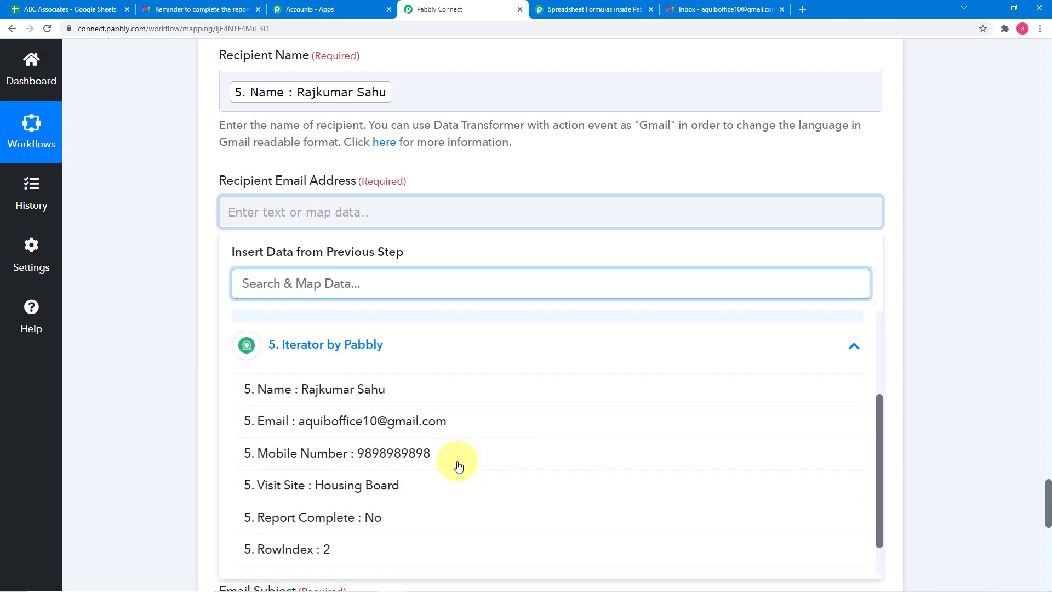
left_click(340, 392)
left_click(182, 323)
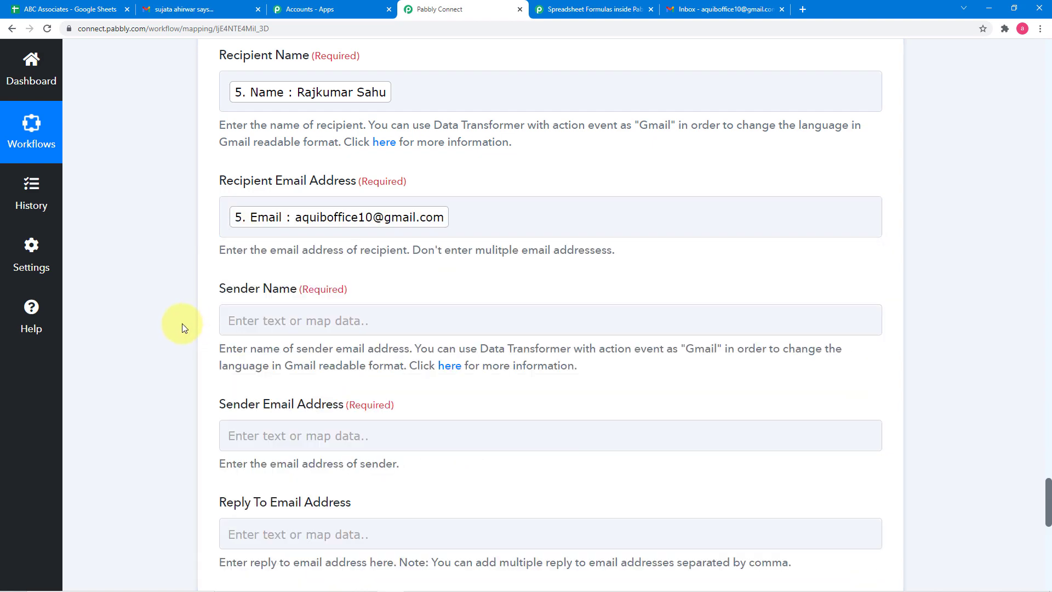
- Enter the sender's full name as the Sender Name of the Gmail action
scroll(182, 328, "down", 1)
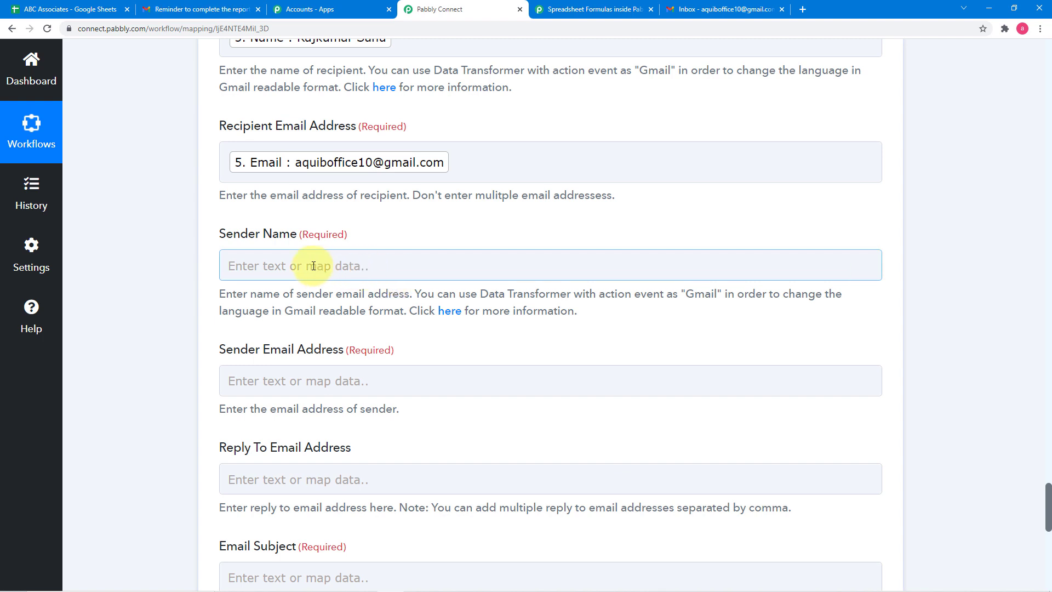
left_click(362, 258)
left_click(392, 268)
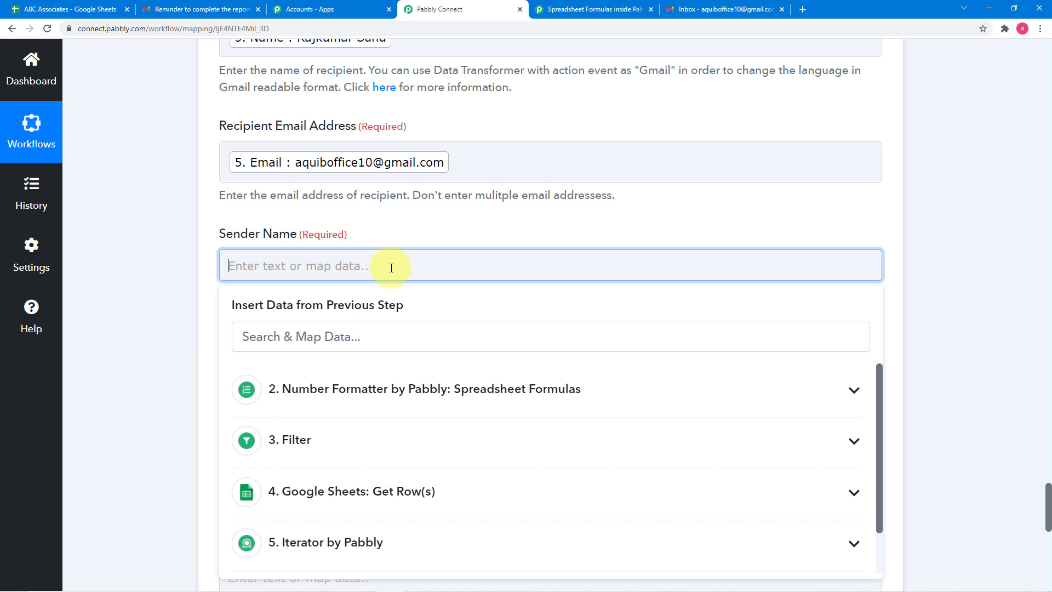
type("A")
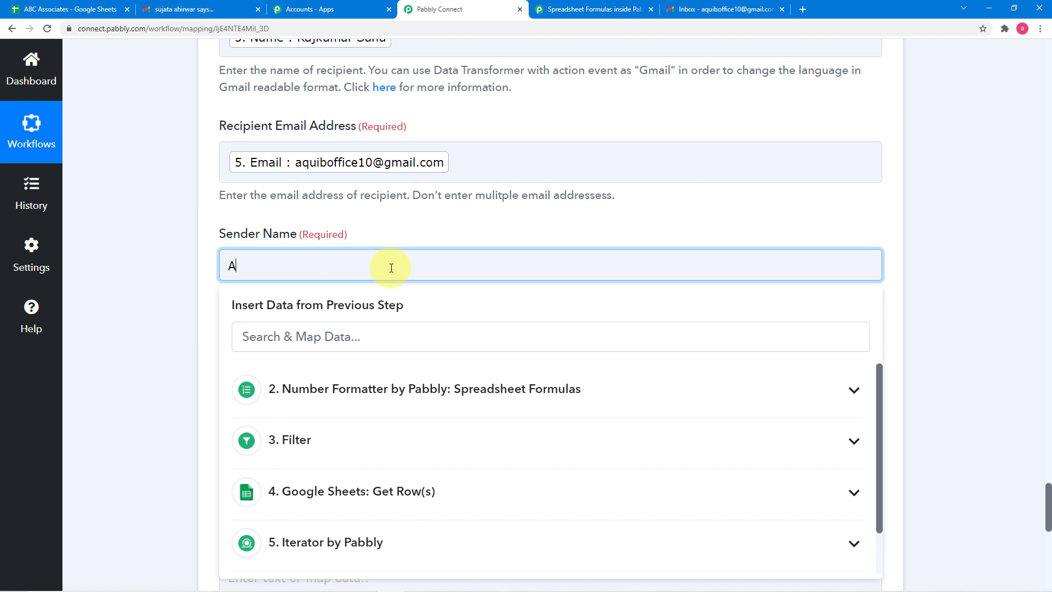
type("quib Javed")
left_click(206, 241)
- Paste the sender's e-mail into the Sender Email Address field
scroll(201, 245, "down", 2)
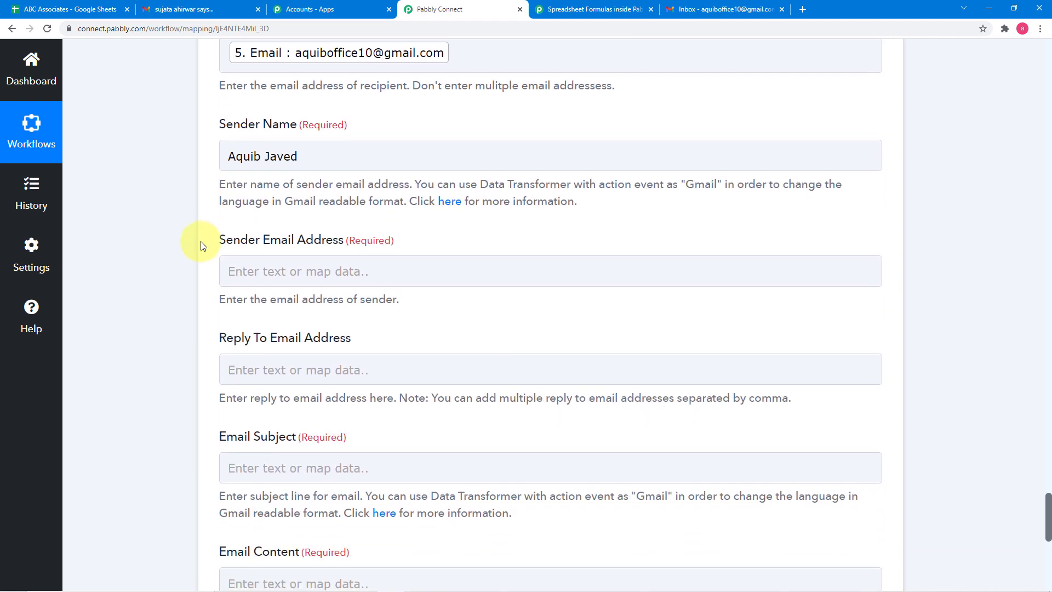
left_click(299, 277)
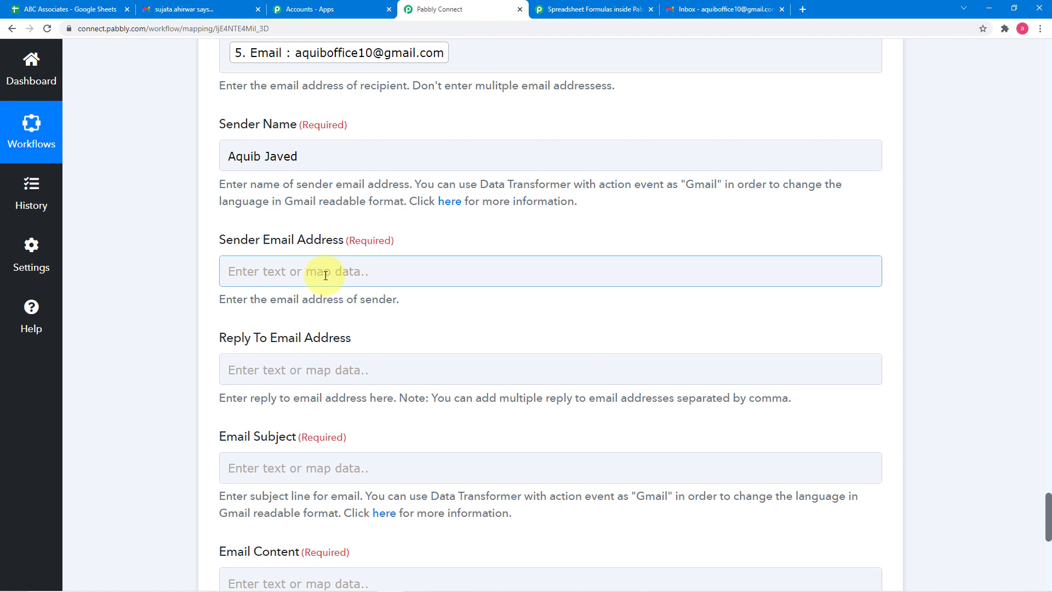
key("ctrl+v")
- Set the Email Subject to "Reminder email for completing the report."
scroll(325, 275, "down", 2)
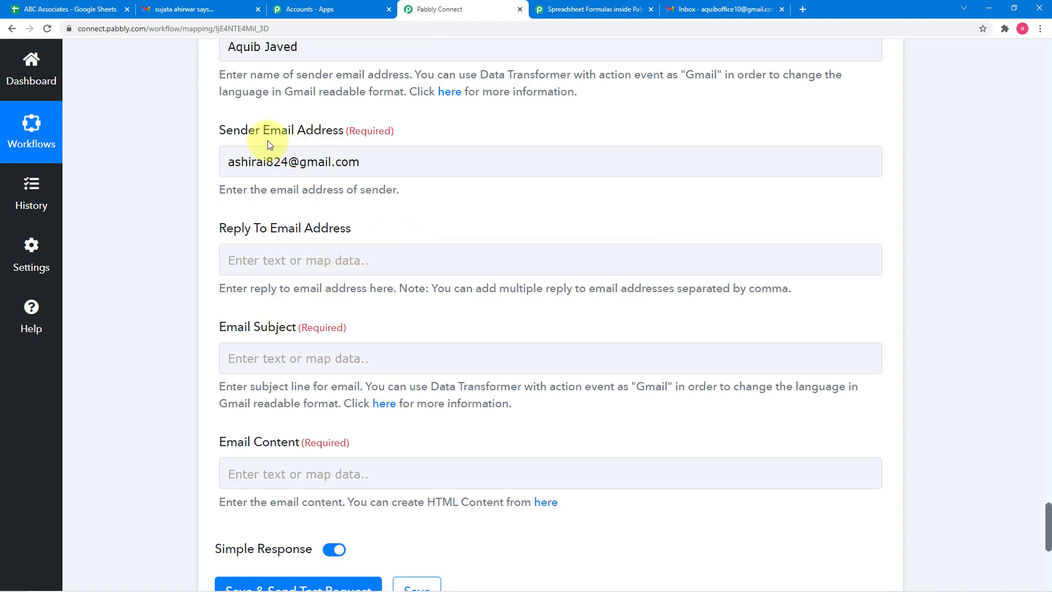
scroll(347, 218, "down", 1)
scroll(347, 217, "down", 1)
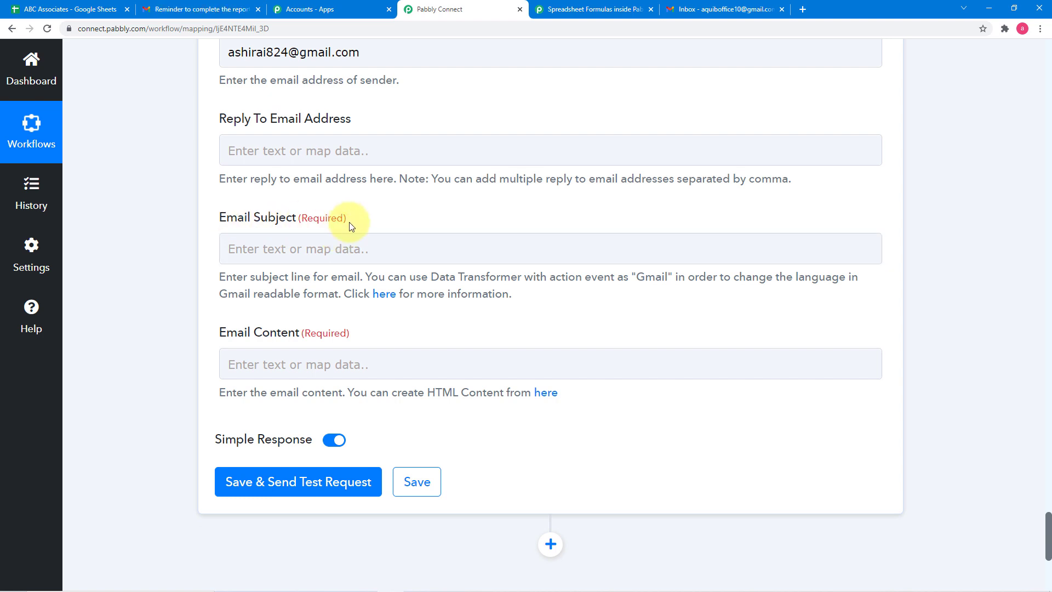
left_click(347, 250)
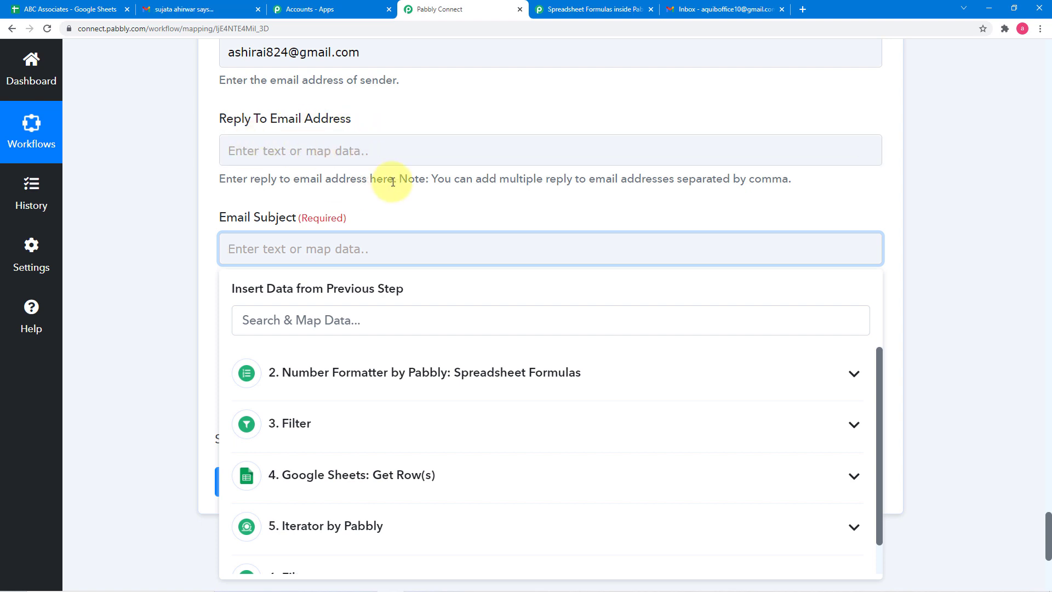
scroll(392, 182, "down", 1)
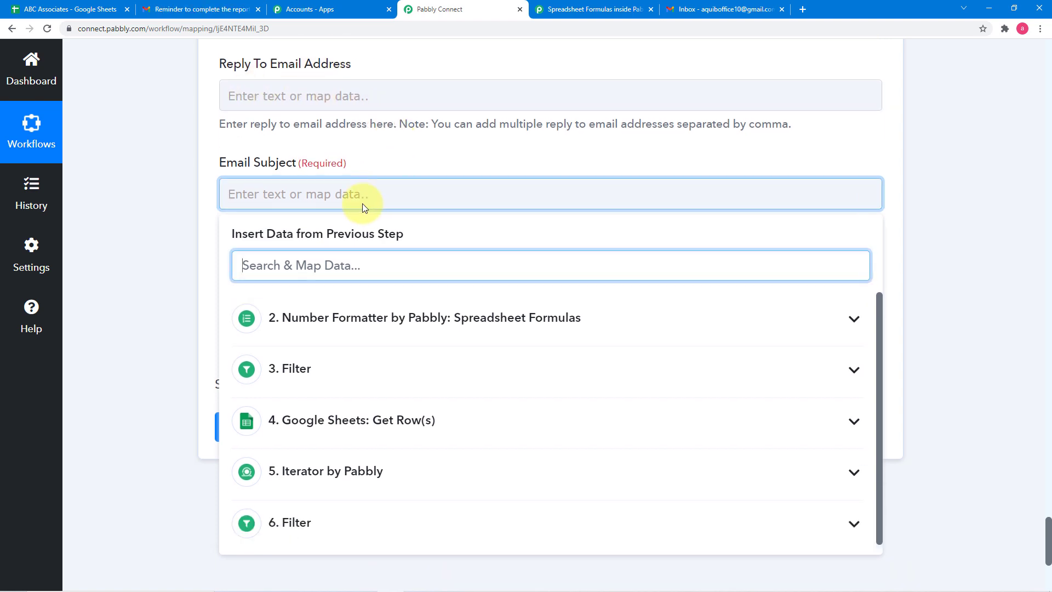
type("R")
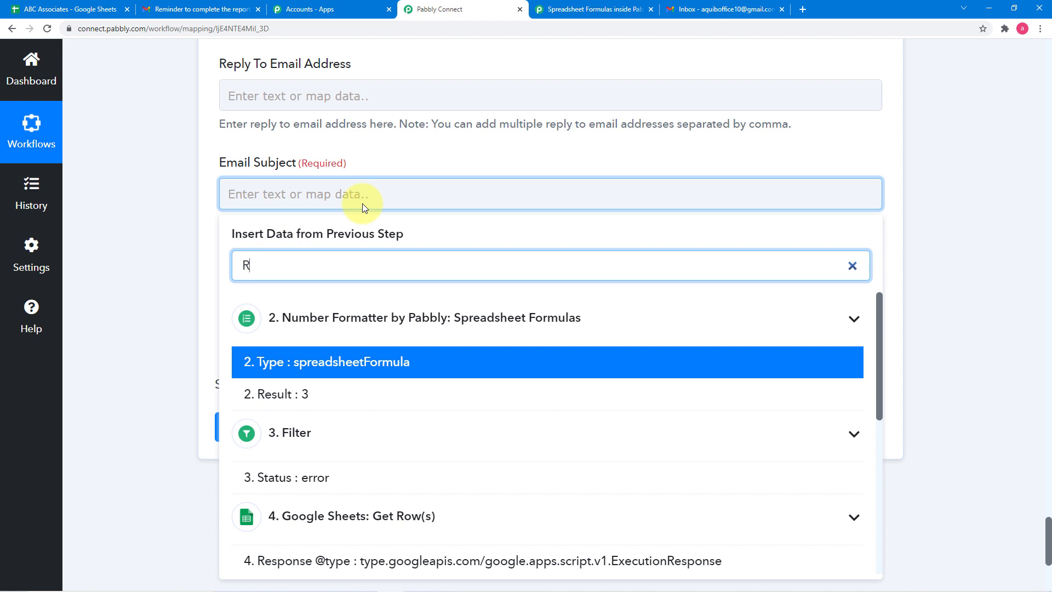
key("BackSpace")
scroll(372, 177, "down", 1)
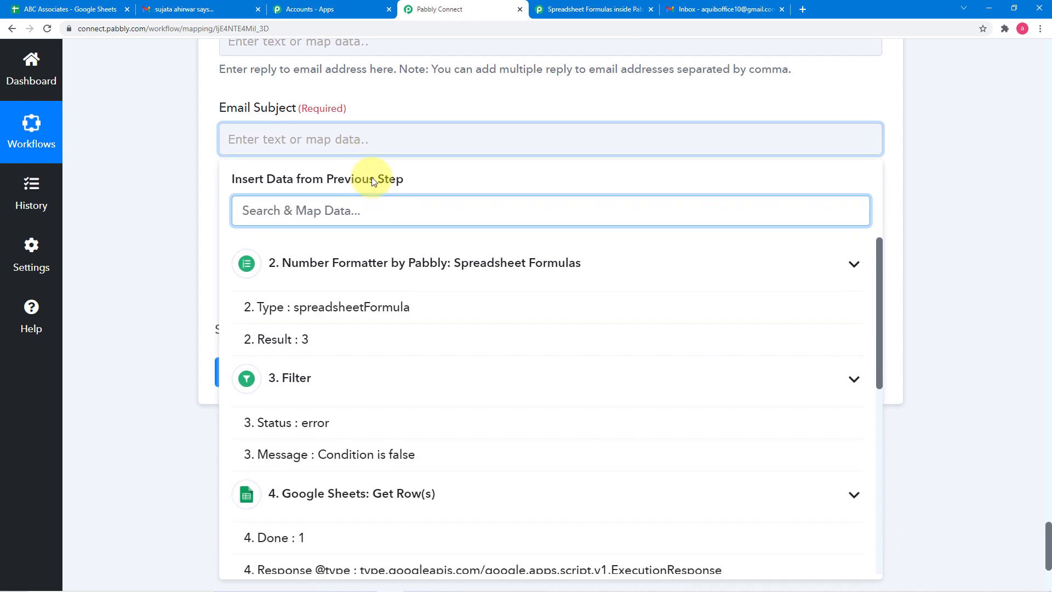
left_click(375, 145)
type("Rem")
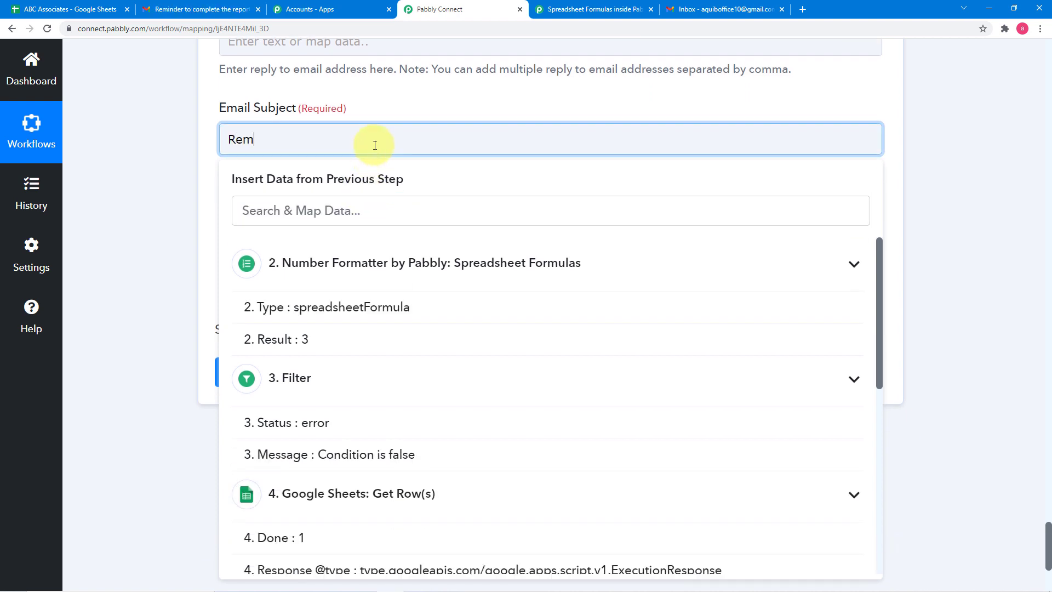
type("inder emai")
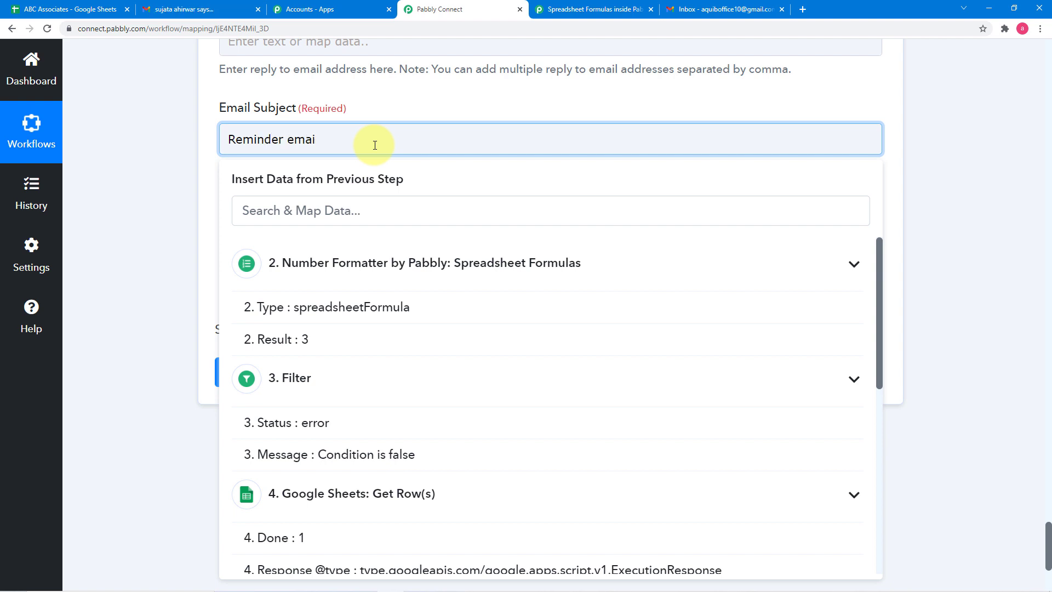
type("l ")
type("for ")
type("cop")
type("mpleti")
type("ng the")
type(" r")
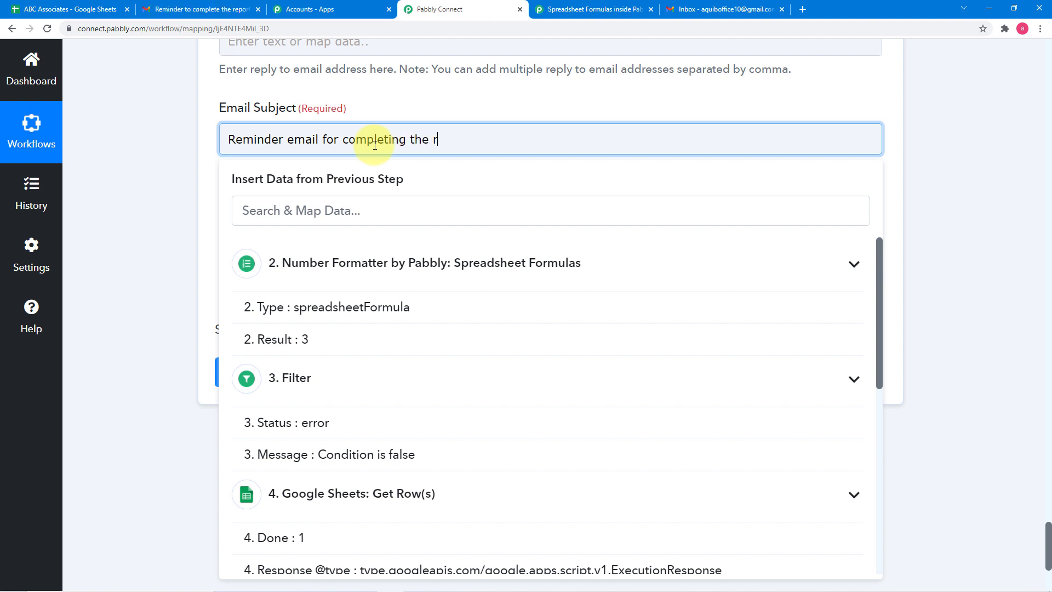
type("eport.")
left_click(186, 139)
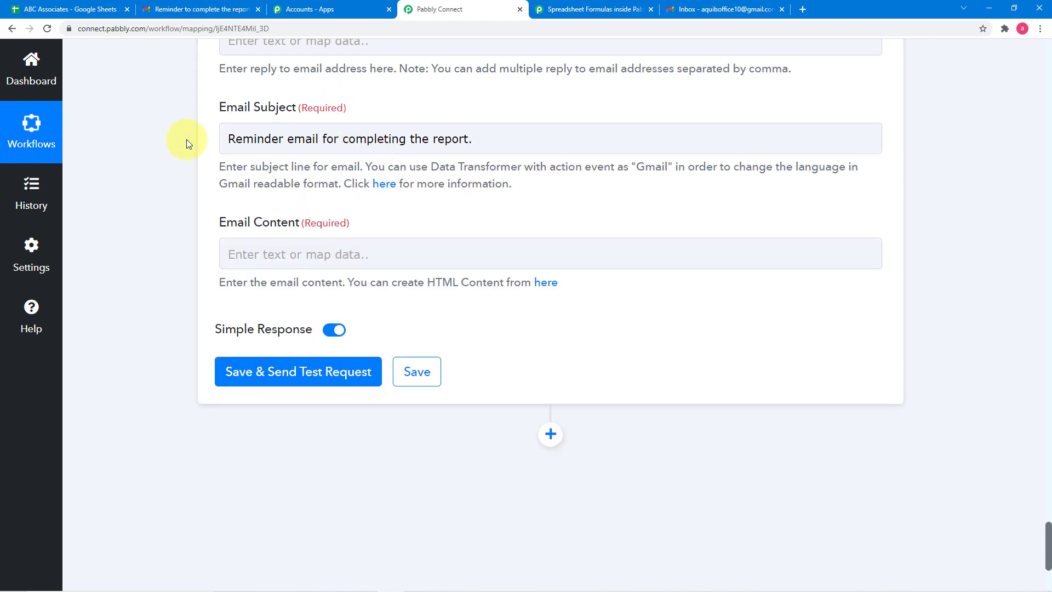
- Begin the Email Content with "Hello" followed by the mapped Name field from the Iterator by Pabbly step
scroll(186, 139, "down", 2)
left_click(272, 143)
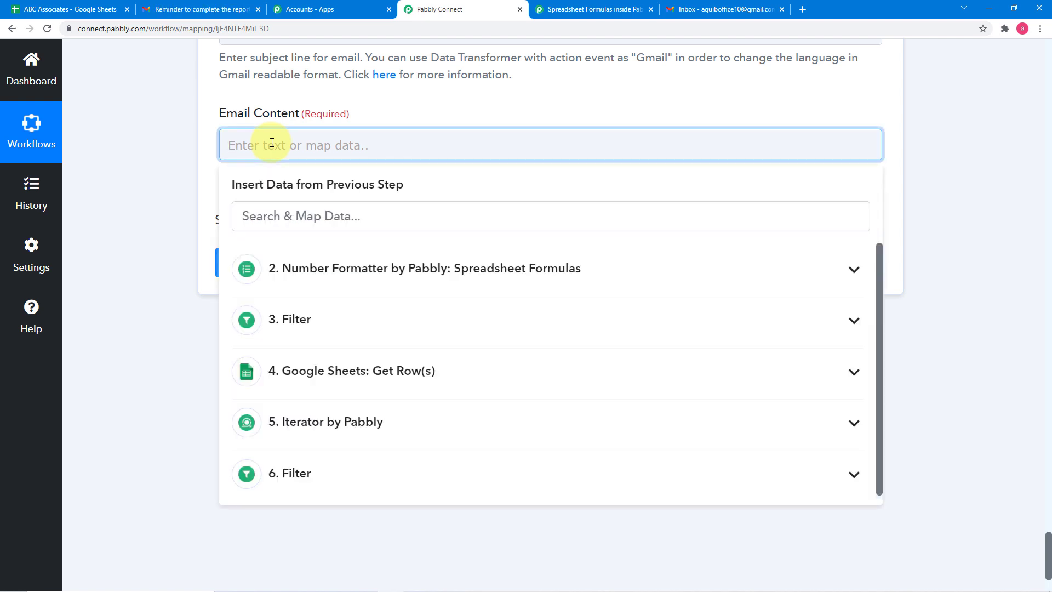
type("Hello")
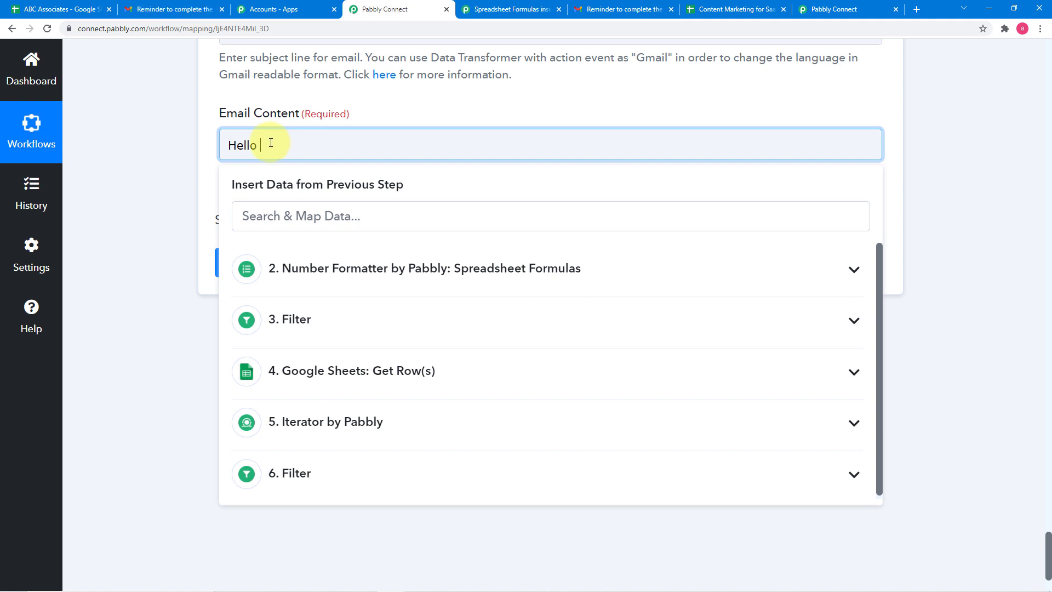
left_click(307, 431)
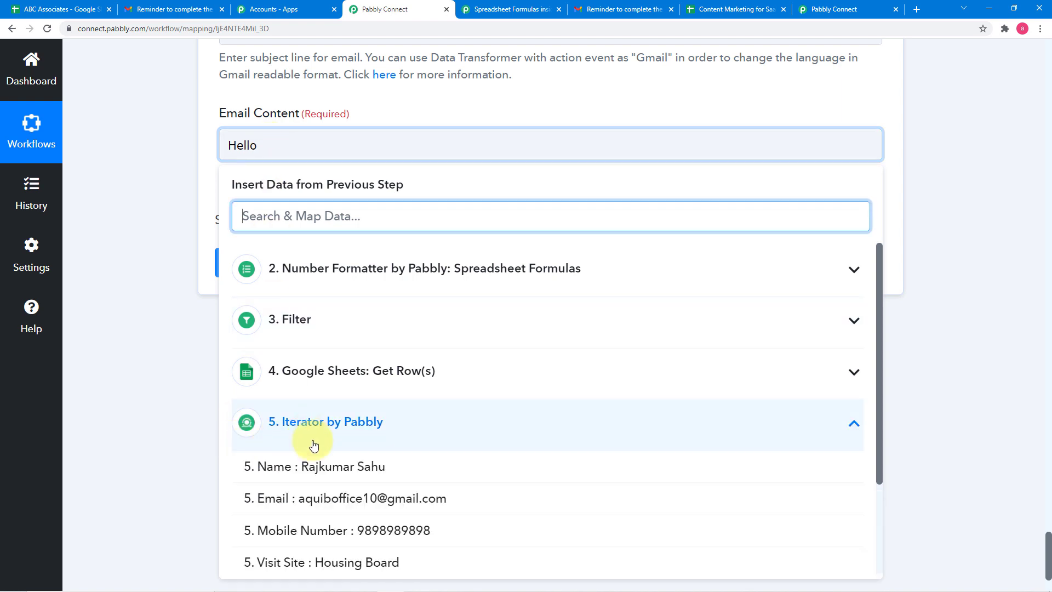
left_click(327, 466)
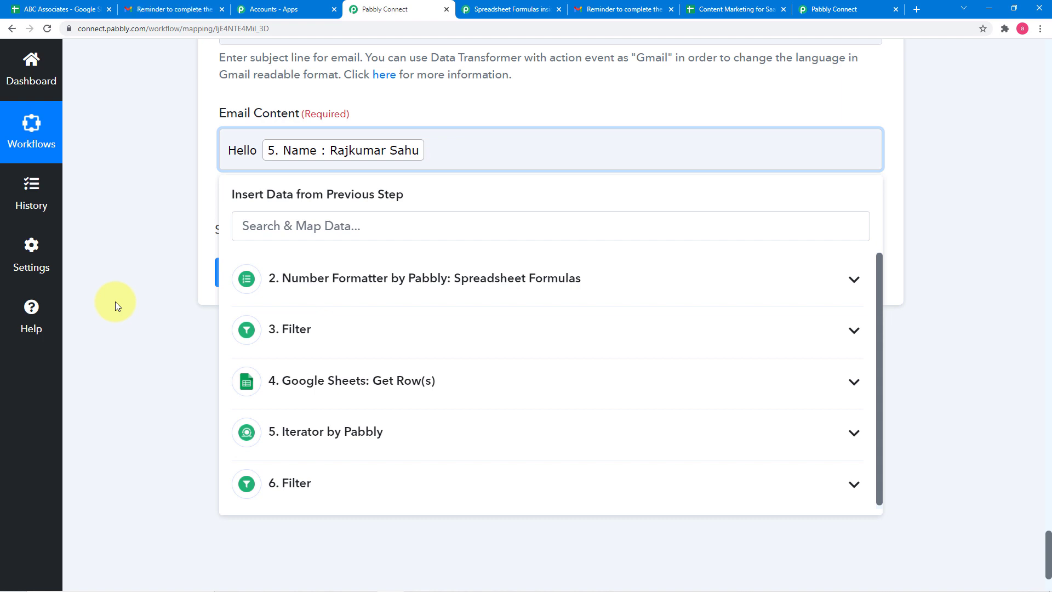
- Append "<br> This is to remind you that you have not completed the report regarding of your", the Iterator's Visit Site, "visit.<br> Regards<br>" and the sender's name
type("<br>")
type("This is toss to")
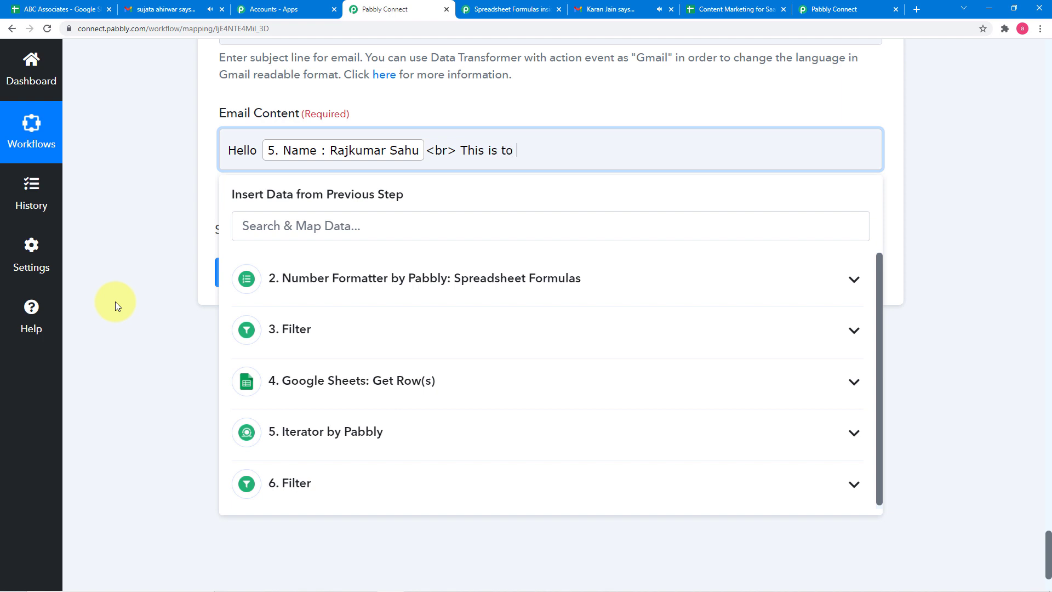
type(" remind ")
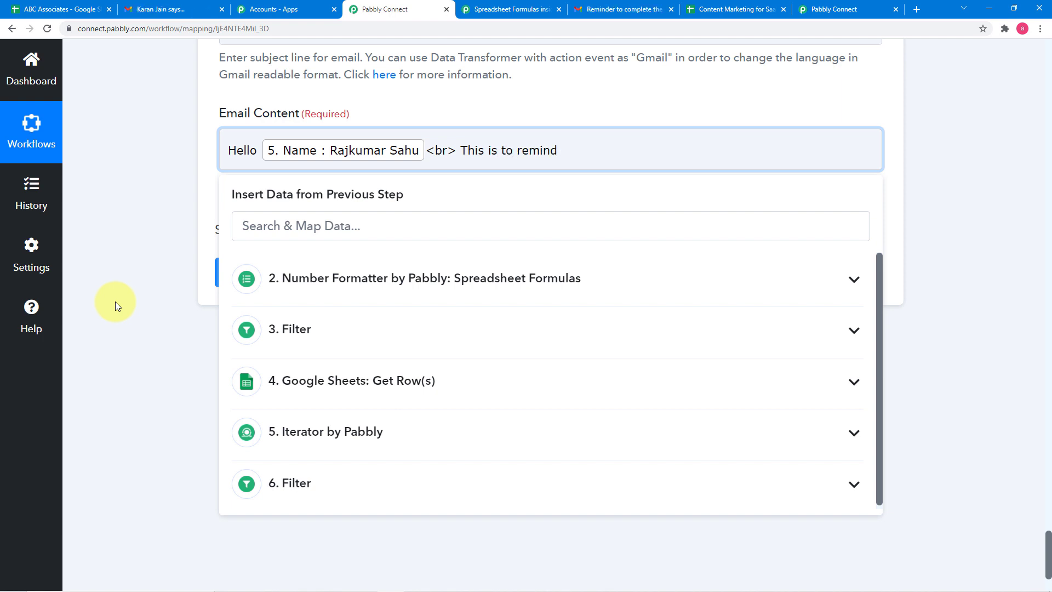
type("you tha")
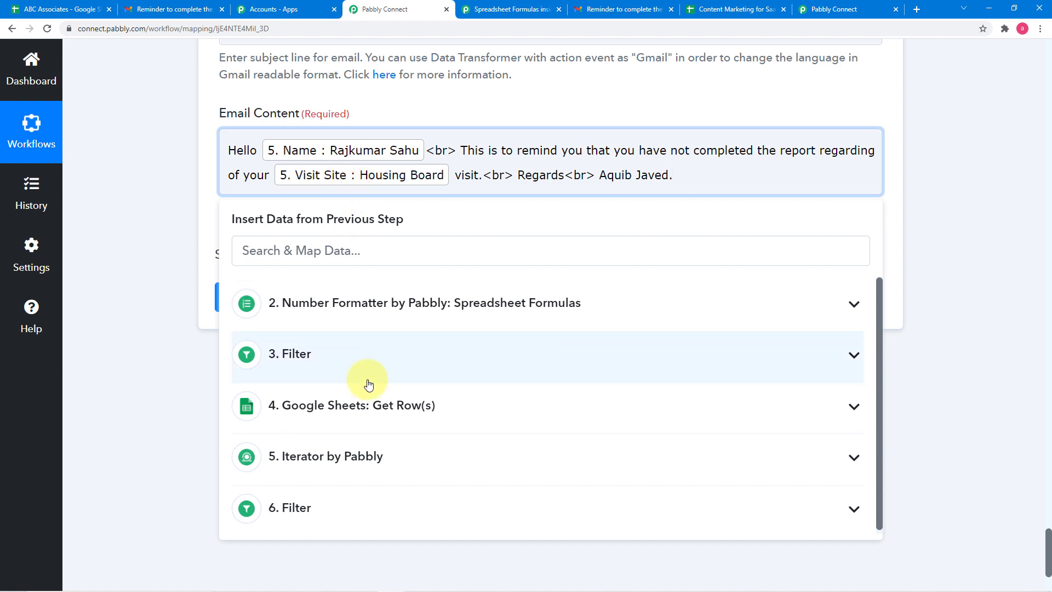
- Review the mapped email fields of the Gmail action, and save it while sending a test request
left_click(352, 521)
scroll(353, 464, "down", 2)
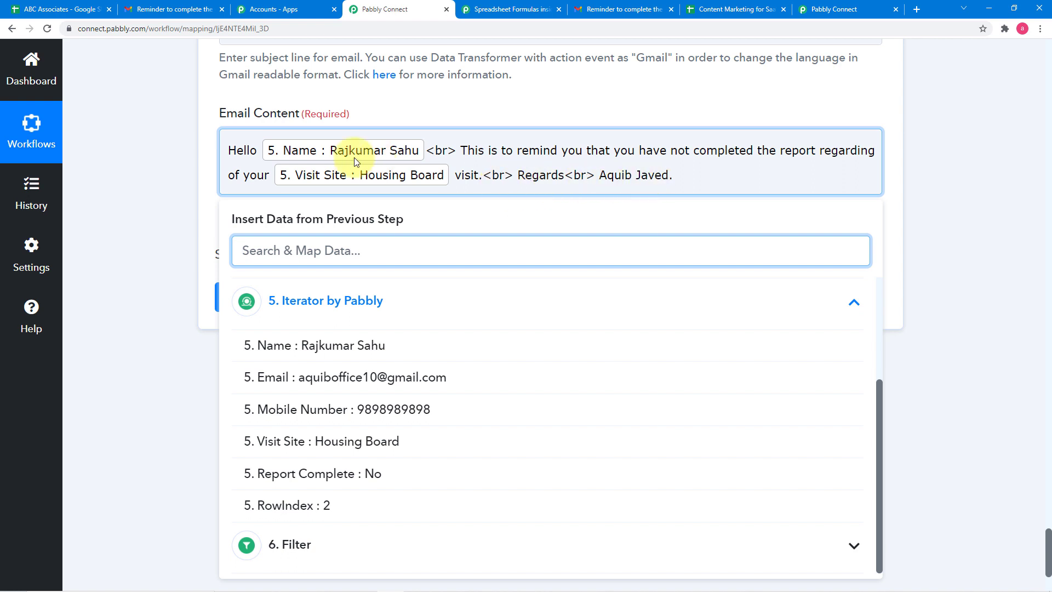
left_click(192, 176)
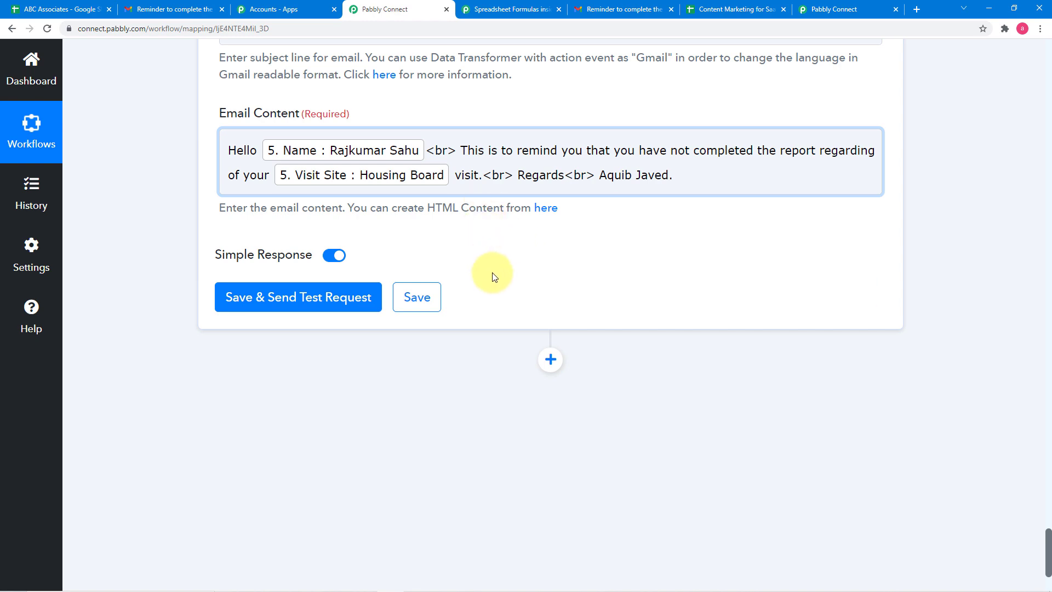
scroll(492, 272, "up", 8)
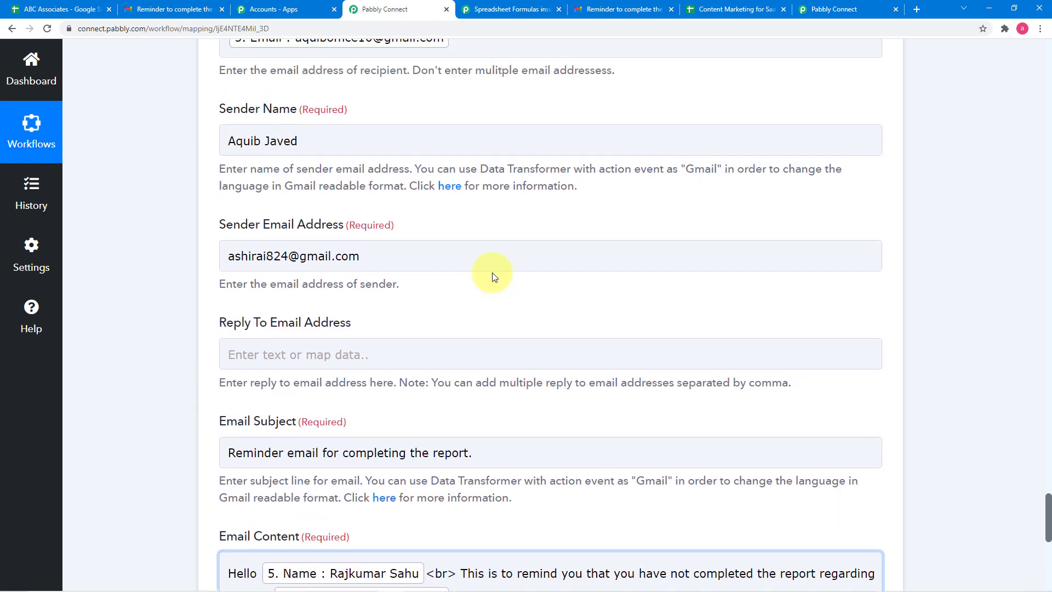
scroll(492, 272, "up", 5)
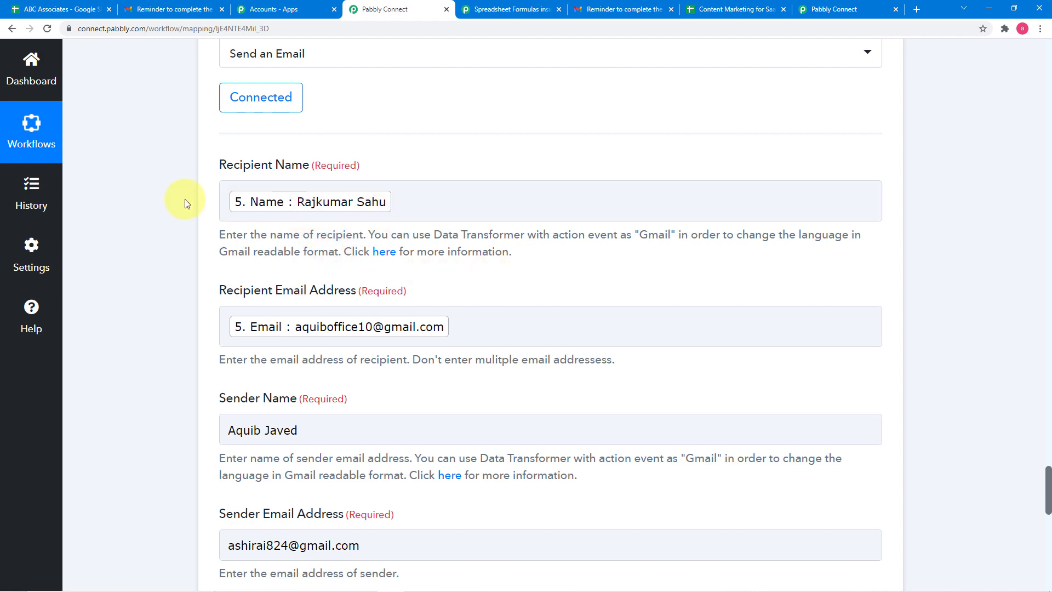
scroll(166, 203, "down", 5)
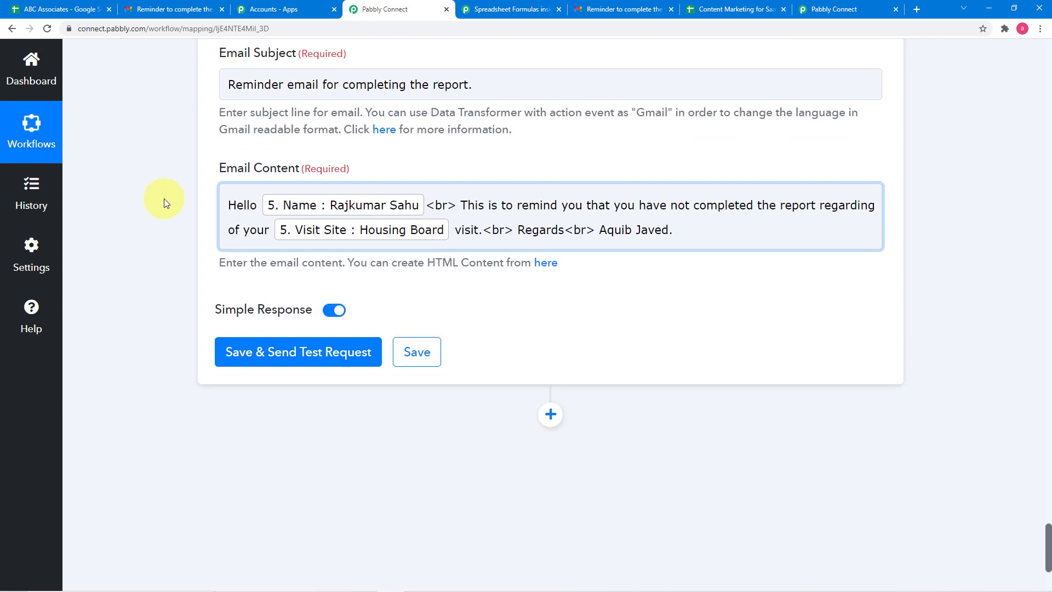
left_click(233, 351)
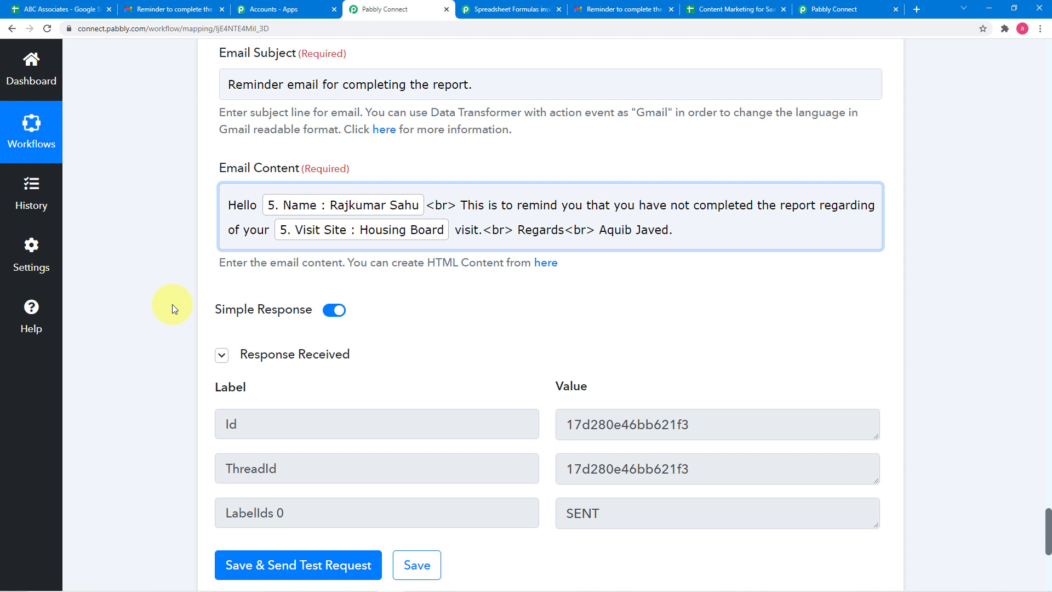
scroll(172, 304, "down", 1)
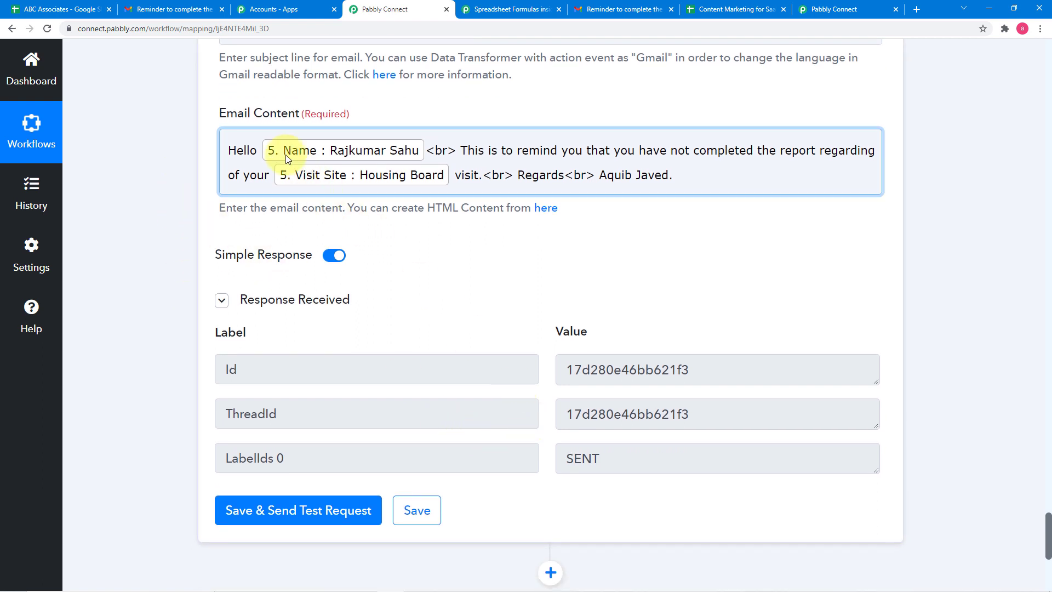
scroll(235, 169, "up", 6)
- Switch to the Gmail inbox, refresh it and open the message "Reminder email for completing the report."
left_click(186, 10)
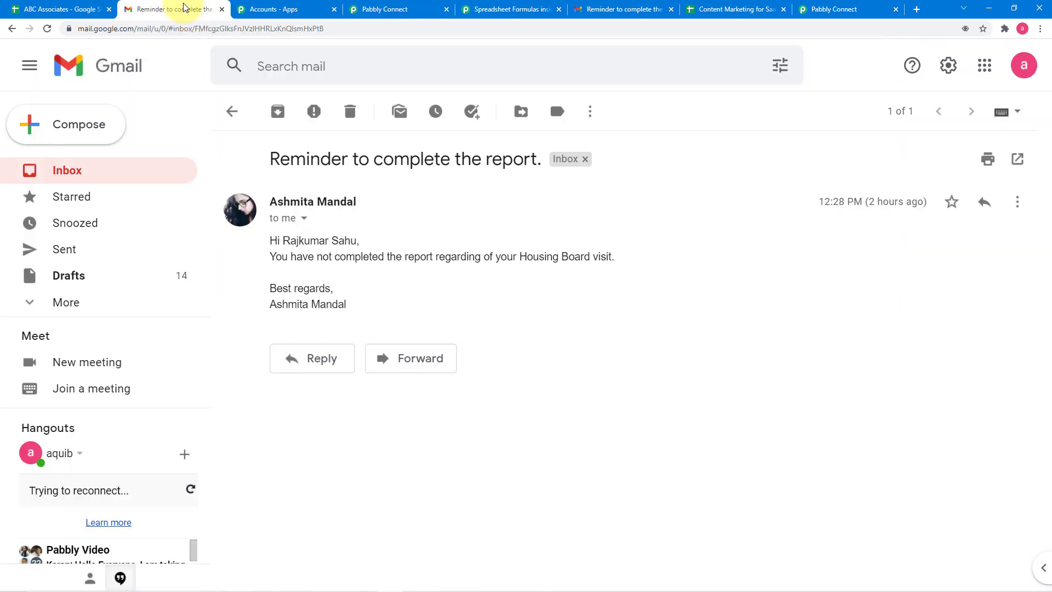
left_click(232, 112)
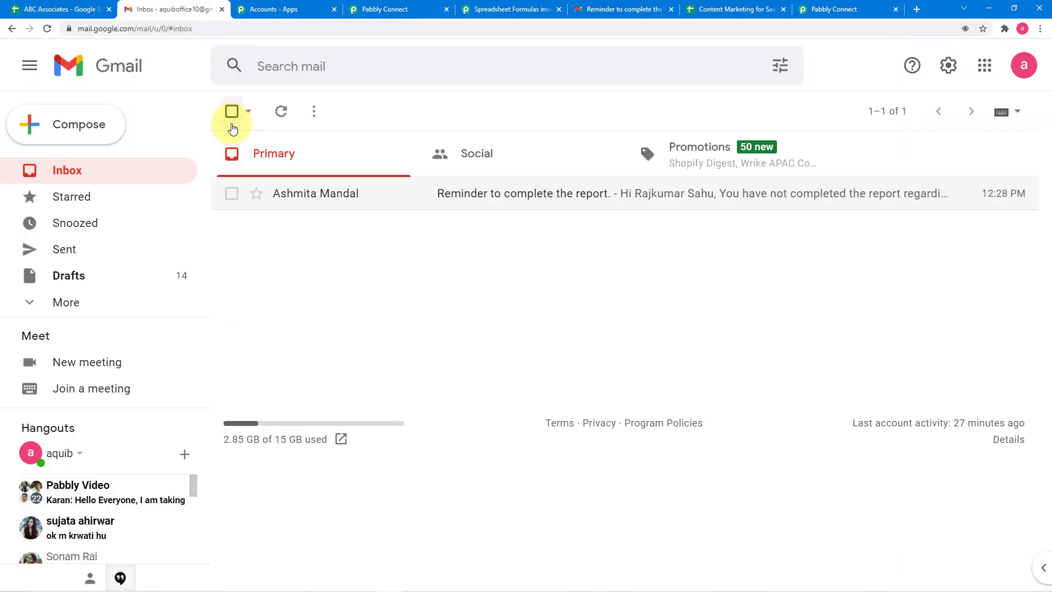
left_click(280, 111)
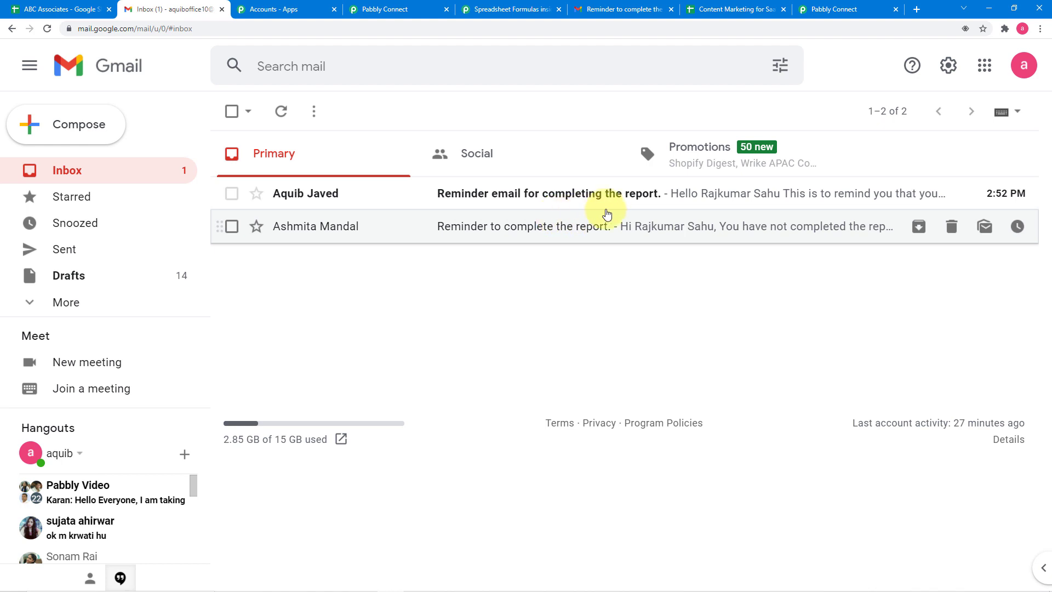
left_click(644, 198)
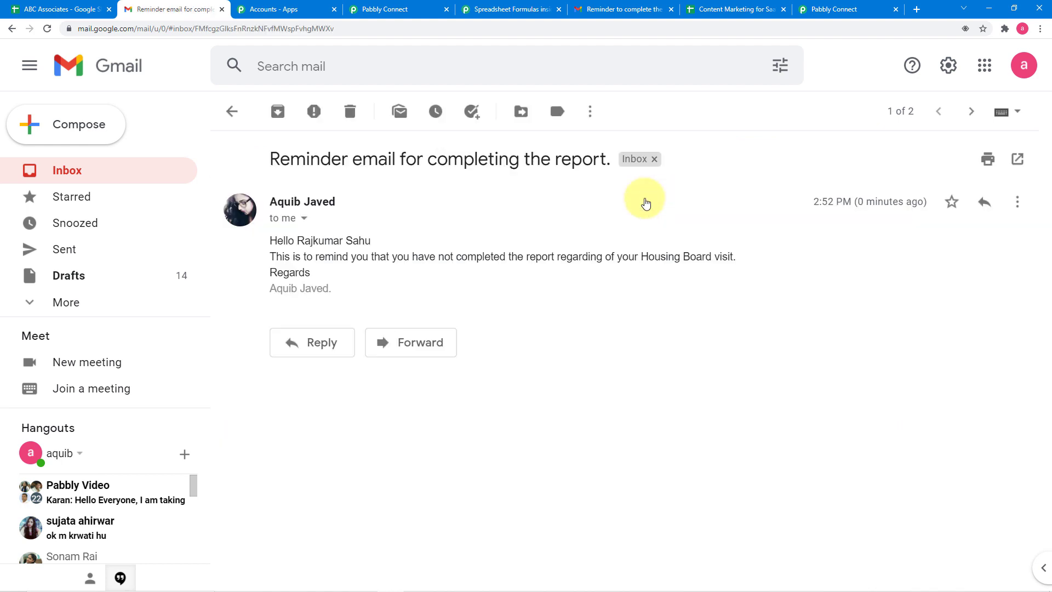
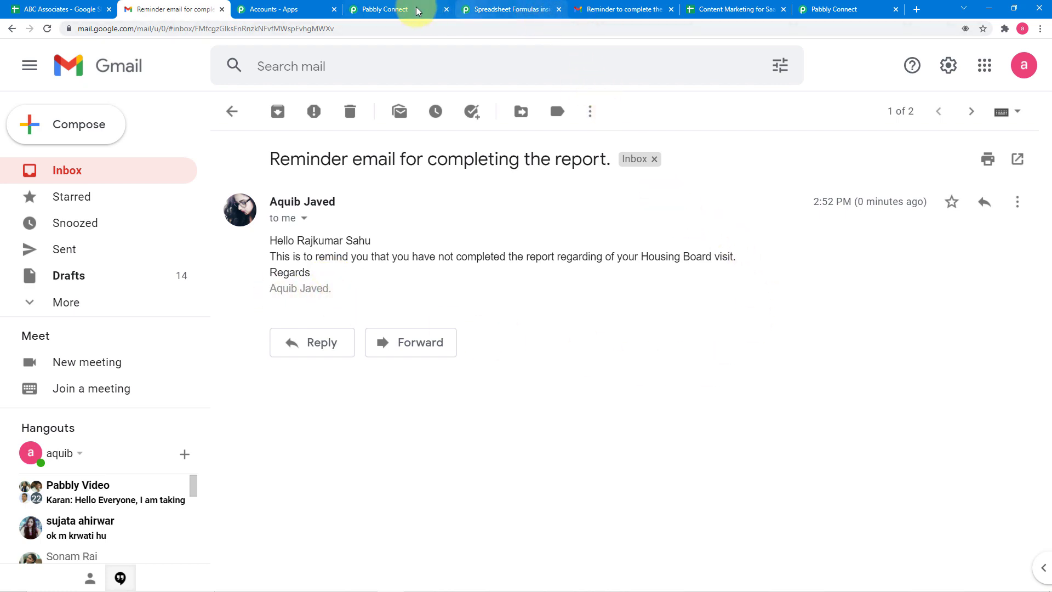
- Switch back to the Pabbly Connect workflow and check the Gmail action's email content and received test response
left_click(402, 9)
scroll(187, 215, "down", 5)
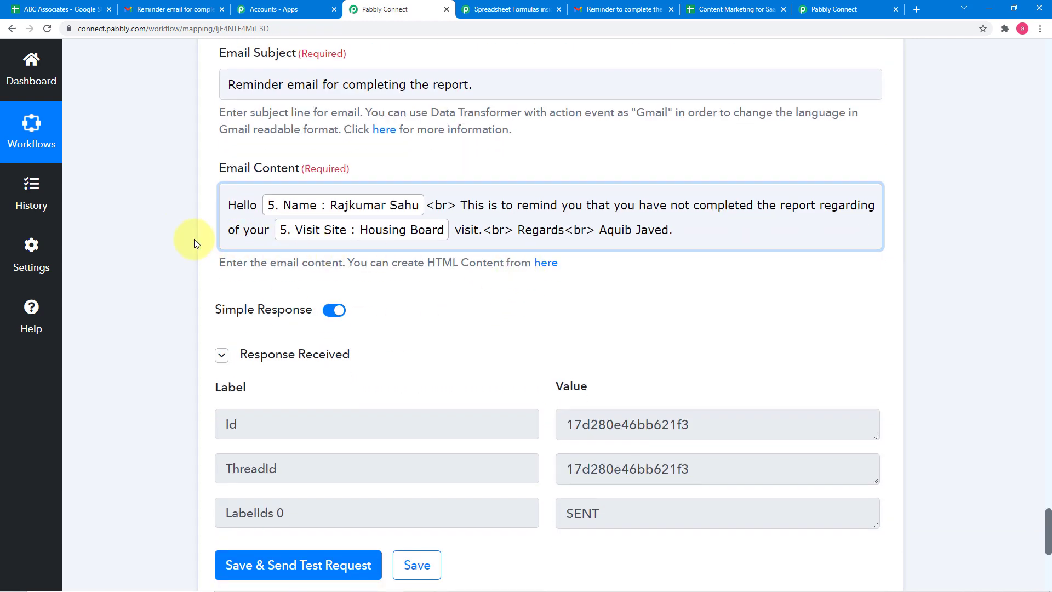
scroll(194, 241, "down", 3)
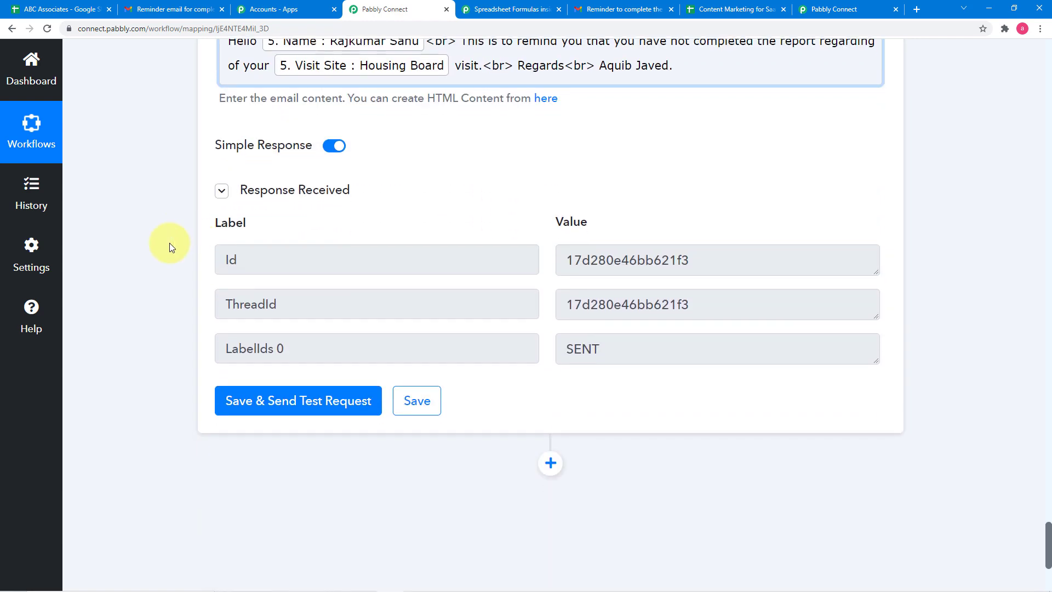
scroll(170, 243, "up", 4)
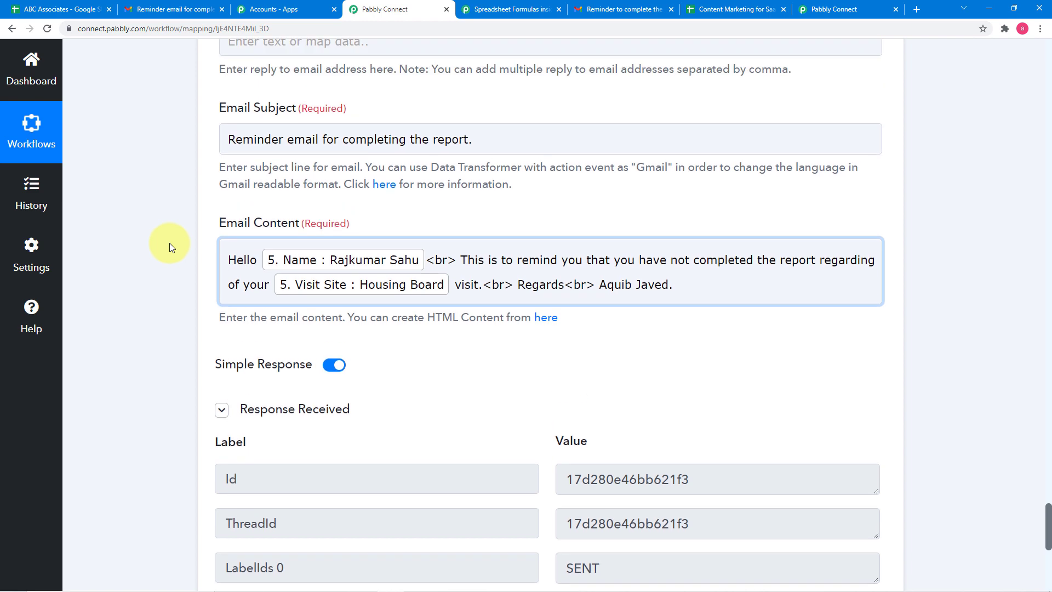
scroll(170, 242, "up", 2)
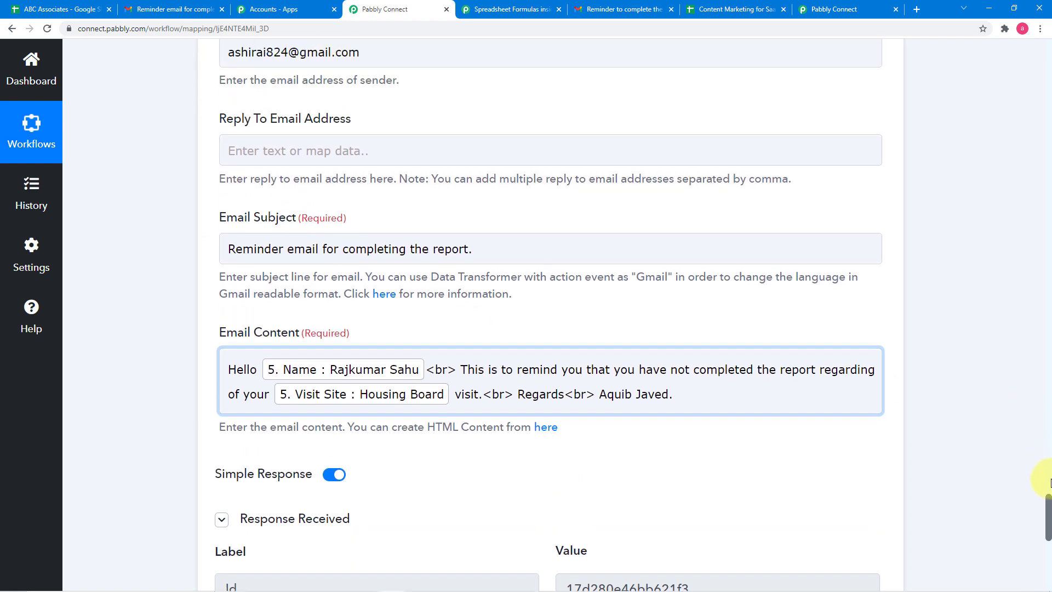
- Review the workflow from its start, covering the daily Schedule trigger and the Number Formatter's weekday formula and response
left_click_drag(1048, 476, 1048, 71)
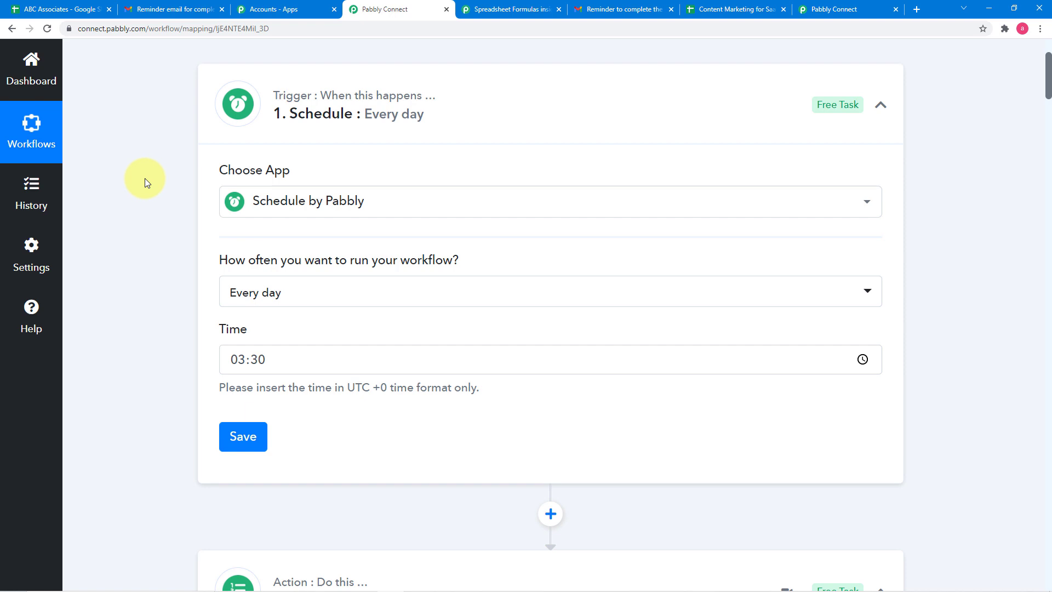
scroll(145, 179, "down", 1)
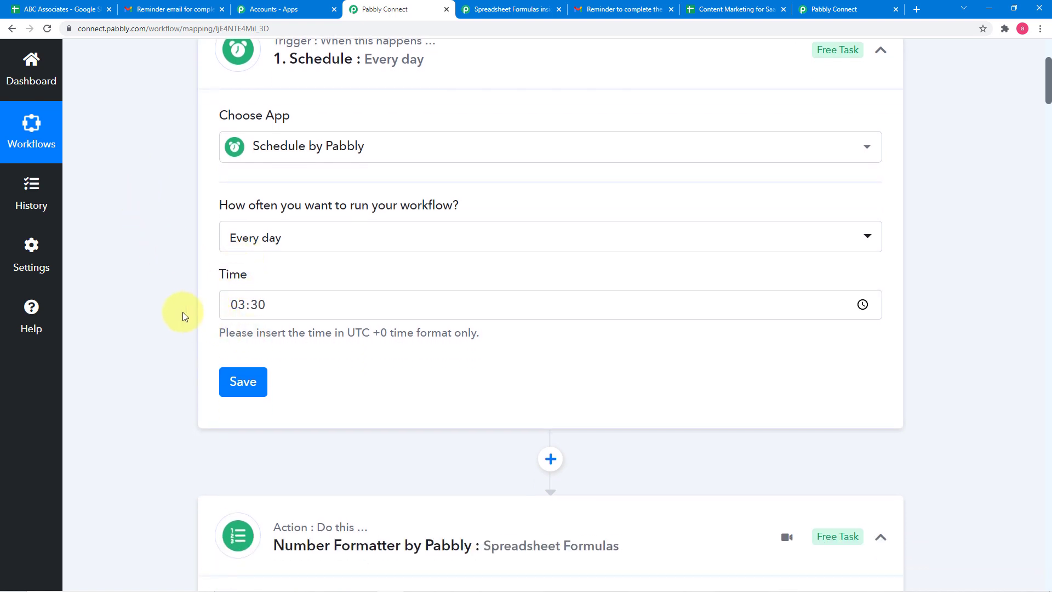
scroll(183, 313, "down", 5)
scroll(183, 311, "down", 2)
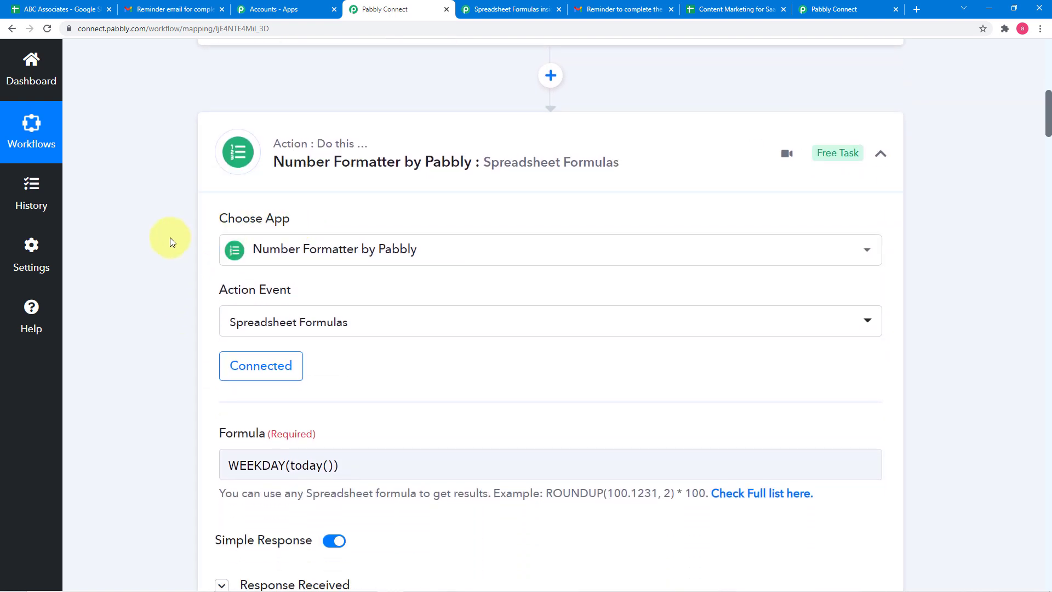
scroll(170, 238, "down", 3)
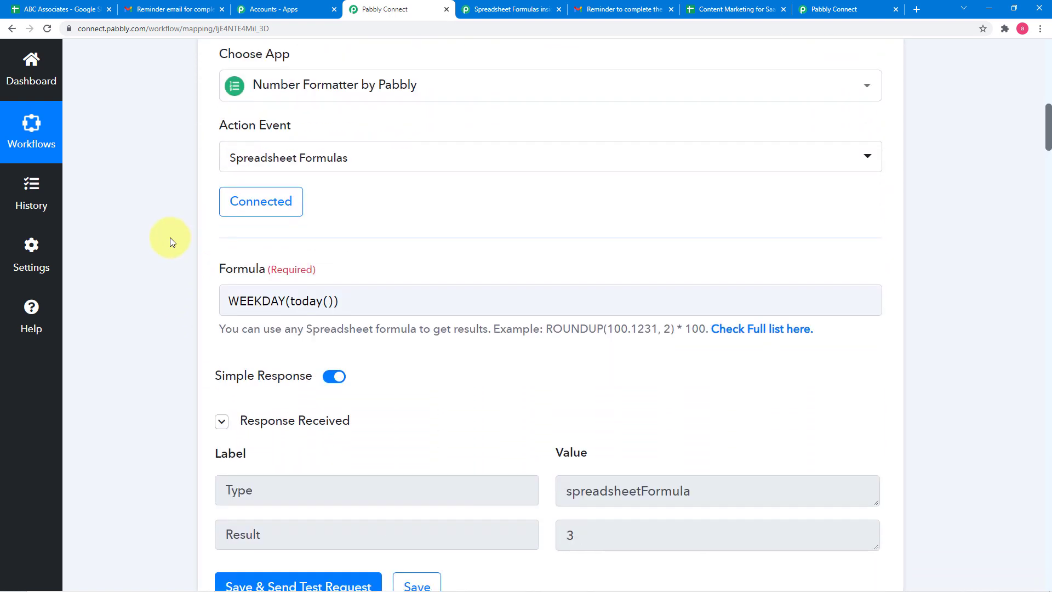
scroll(170, 238, "down", 3)
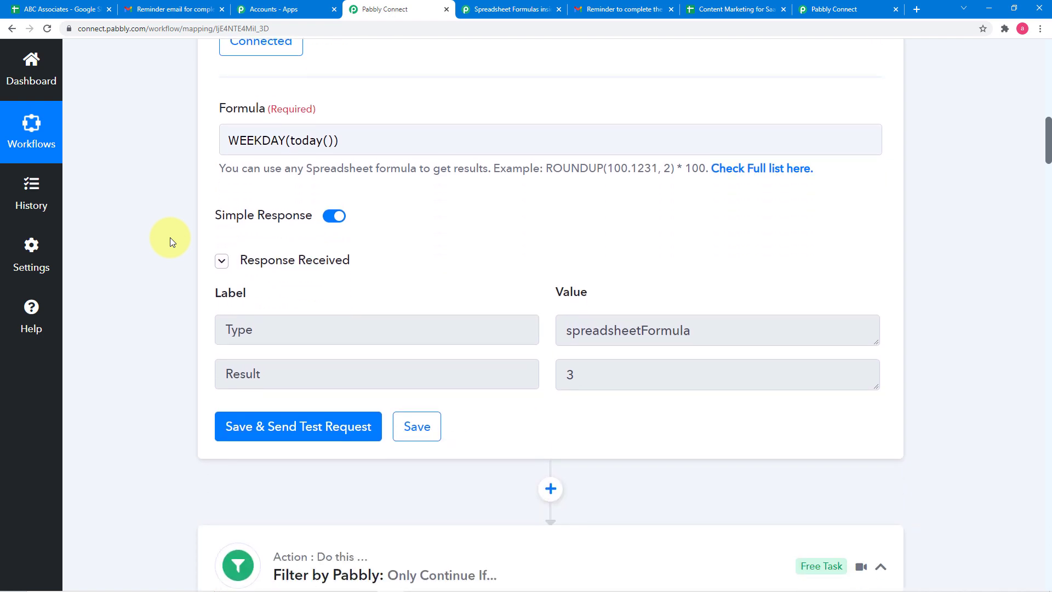
scroll(169, 238, "down", 1)
scroll(170, 237, "up", 2)
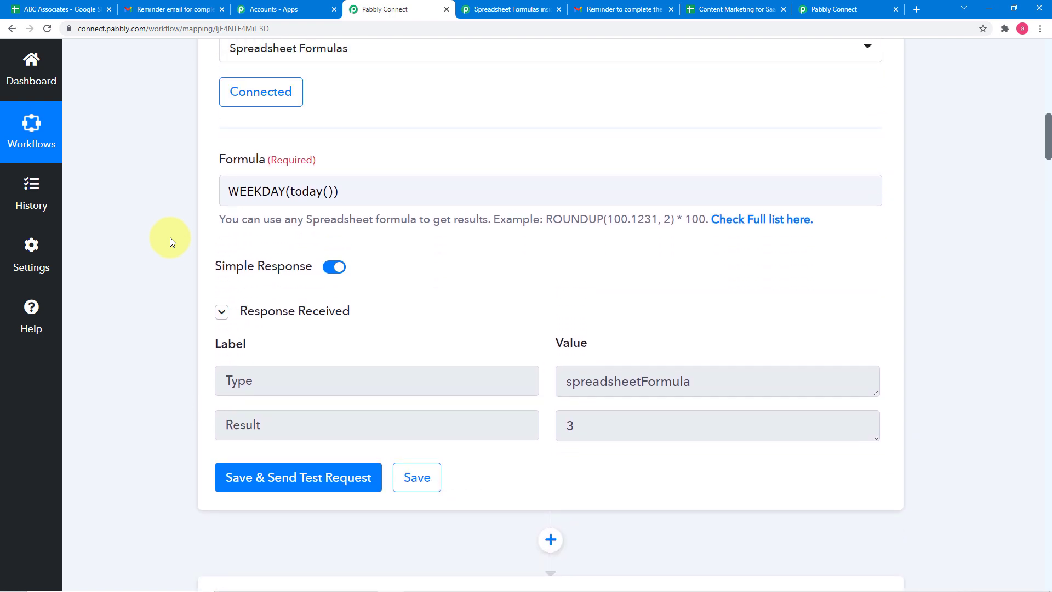
scroll(209, 237, "down", 3)
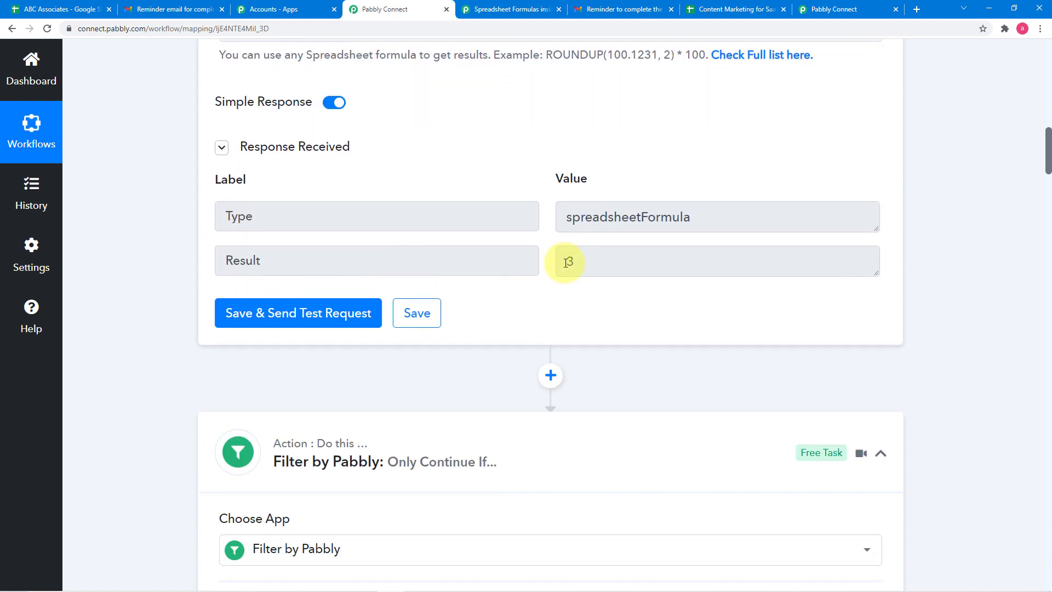
- Examine the first Filter by Pabbly step's condition on the weekday result and its test response
scroll(553, 283, "down", 4)
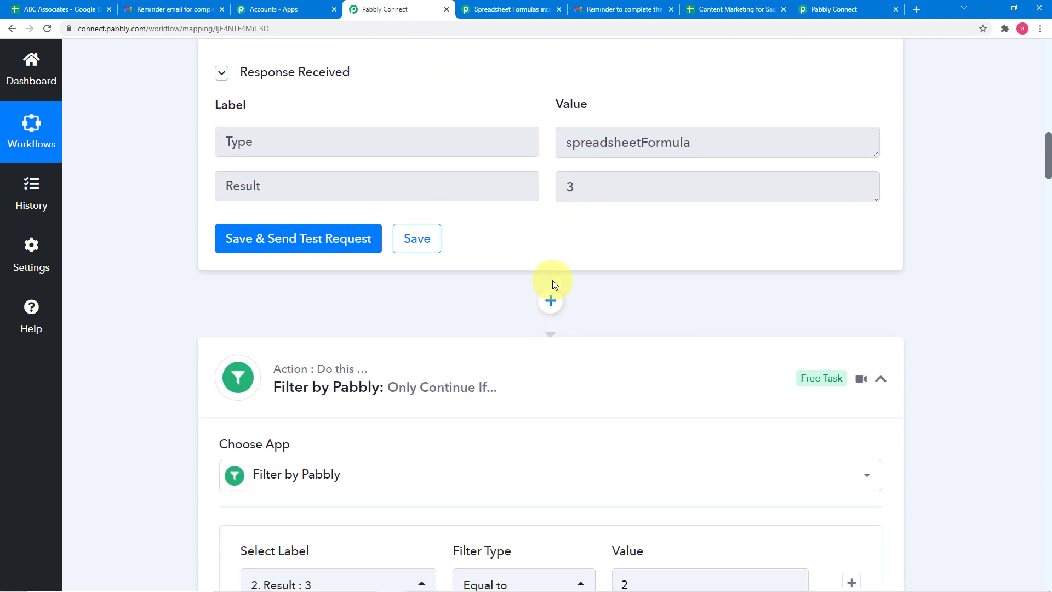
scroll(552, 283, "down", 1)
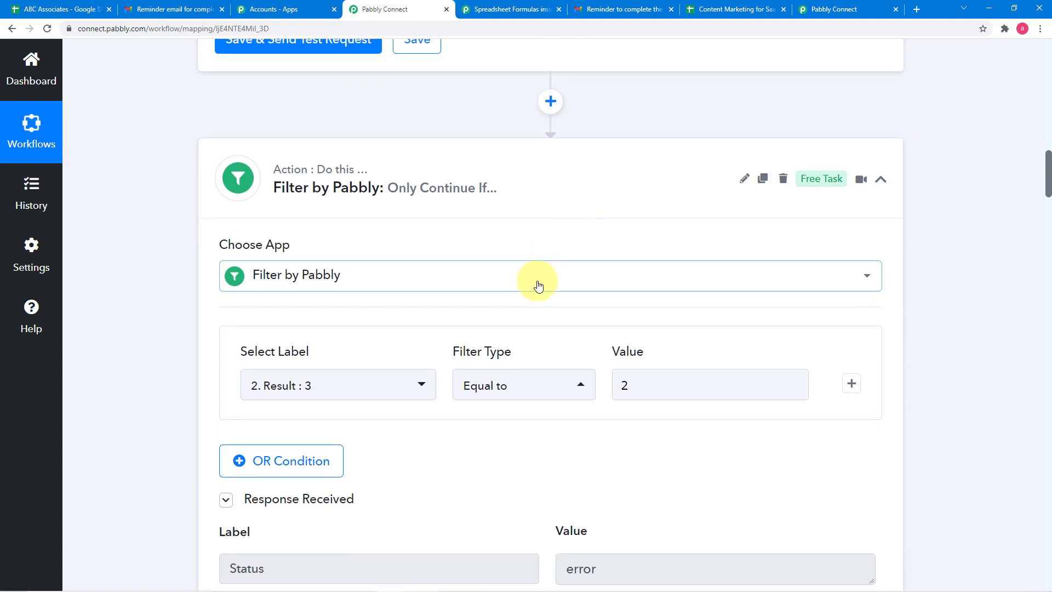
scroll(478, 290, "down", 1)
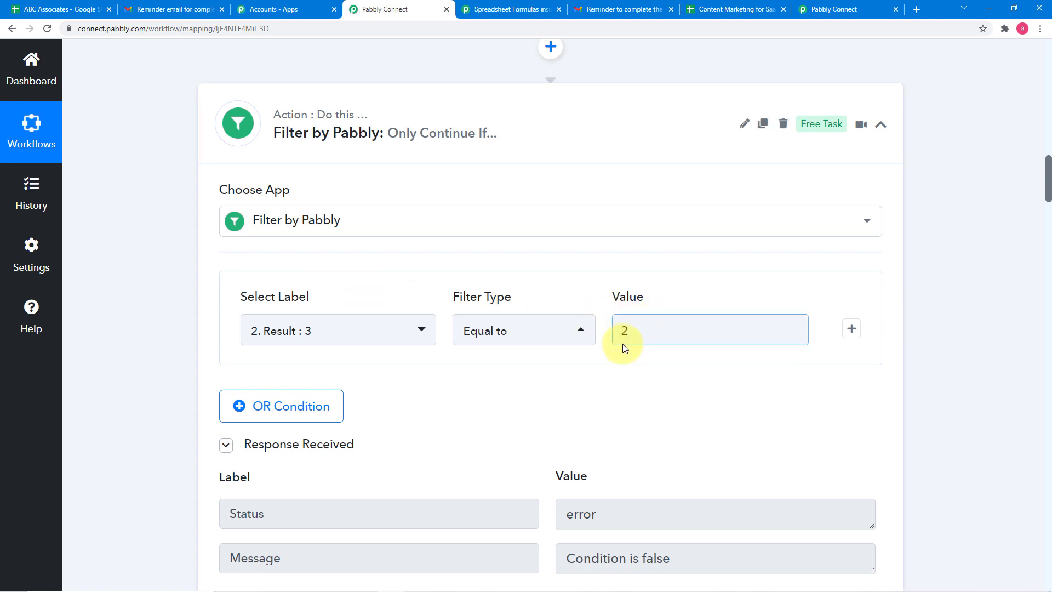
scroll(623, 348, "down", 2)
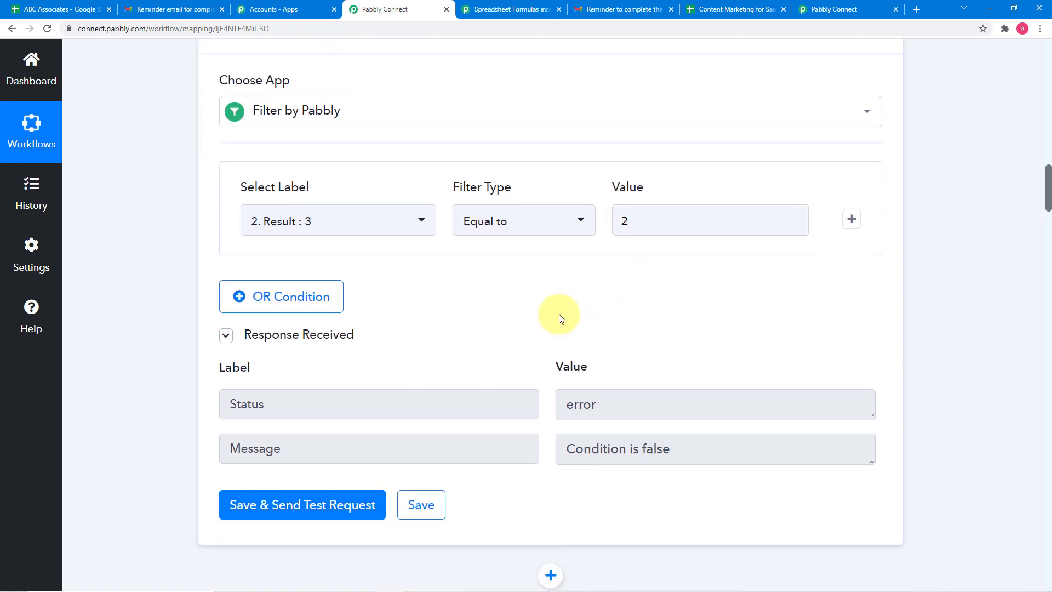
scroll(561, 319, "down", 2)
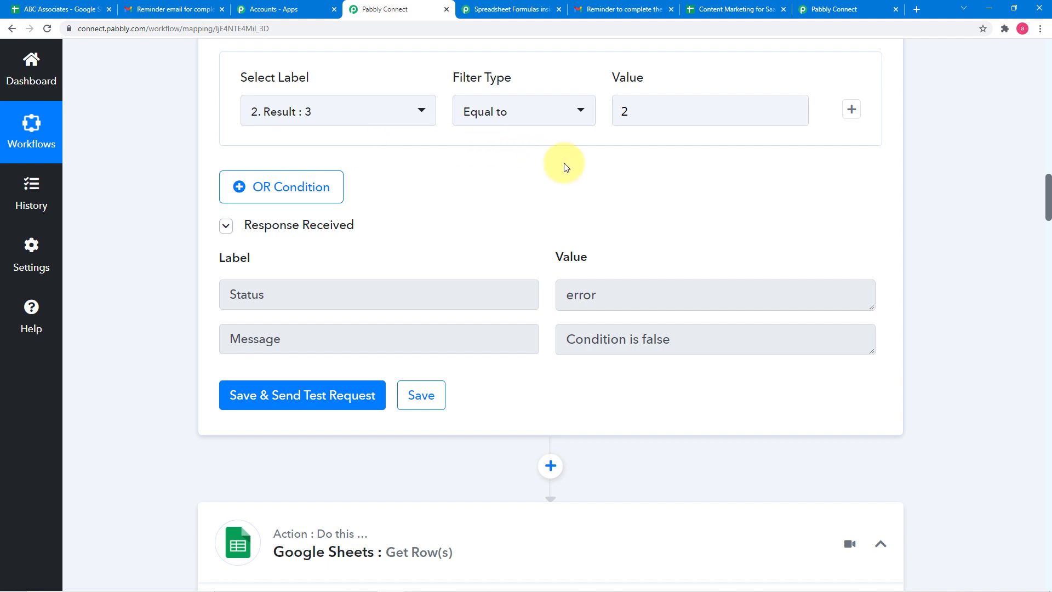
- Review the spreadsheet, sheet, range and returned rows of the Google Sheets Get Row(s) action
scroll(565, 164, "down", 5)
scroll(565, 164, "down", 3)
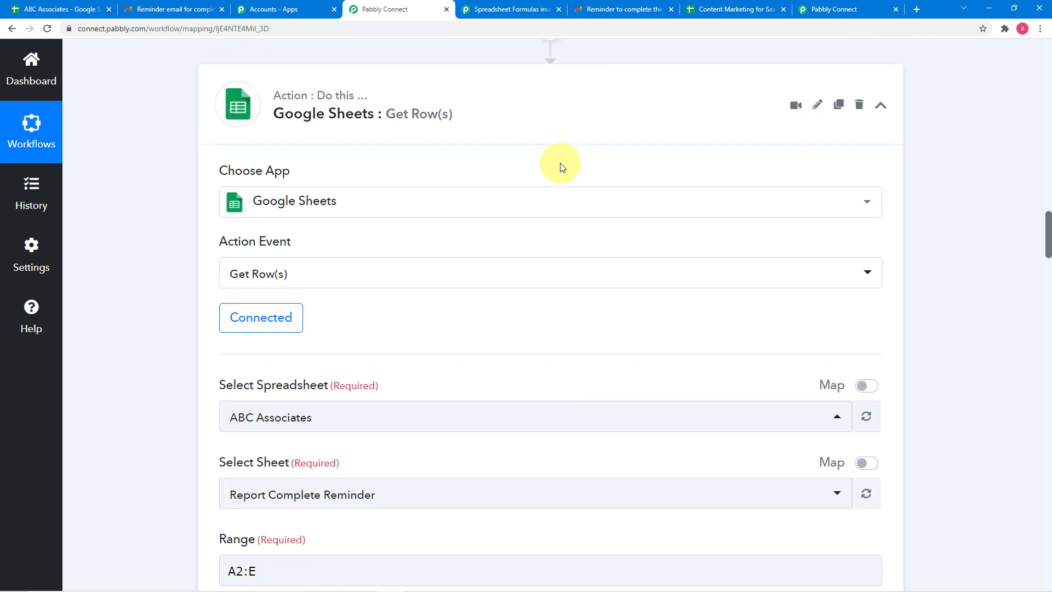
scroll(201, 127, "down", 1)
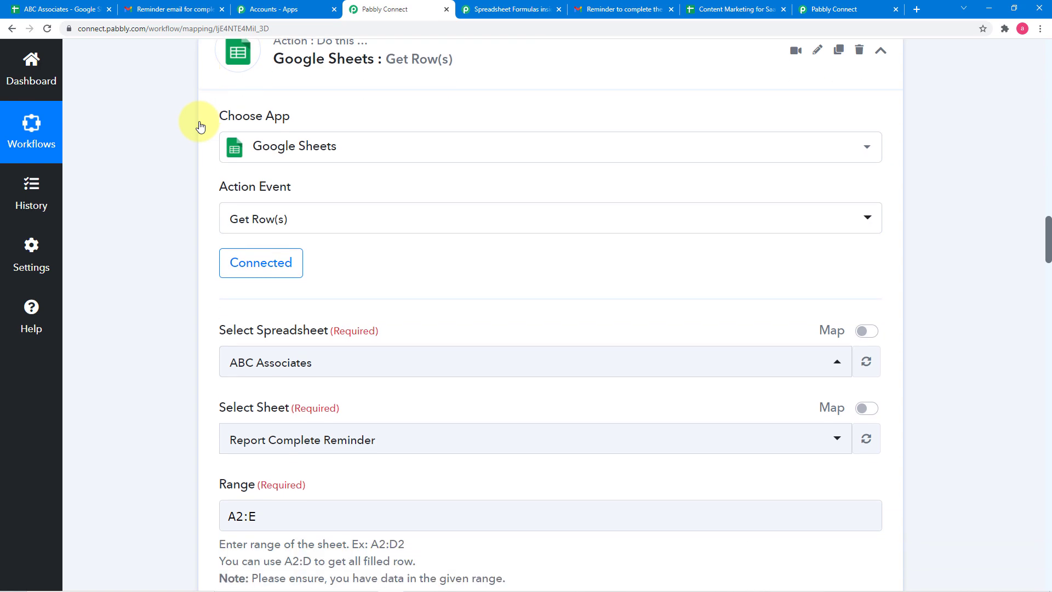
scroll(172, 118, "down", 6)
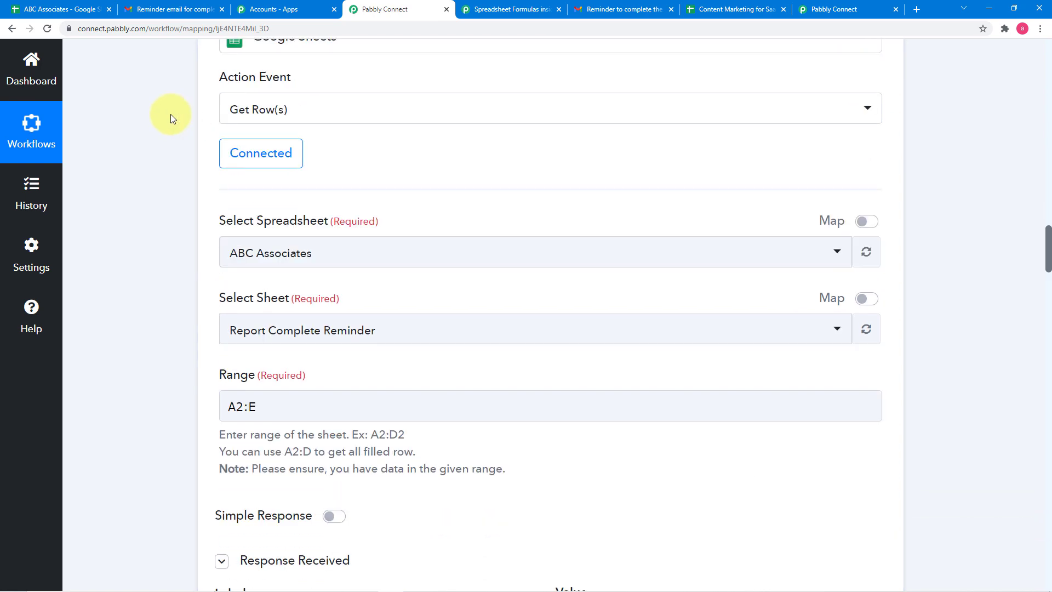
scroll(171, 116, "down", 5)
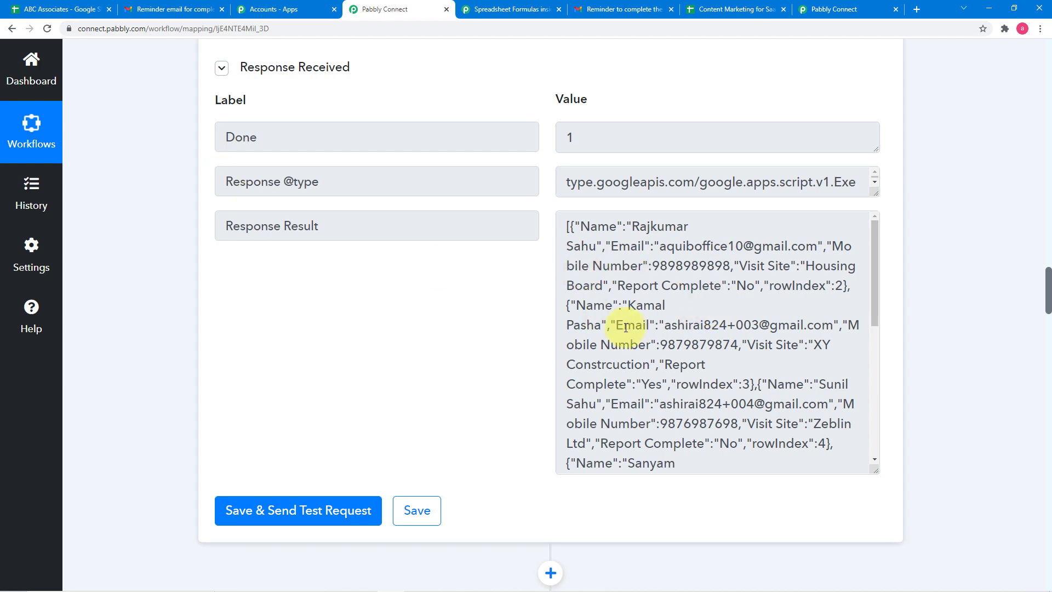
- Inspect the Iterator by Pabbly step's chosen array and the row fields in its response
scroll(320, 319, "down", 7)
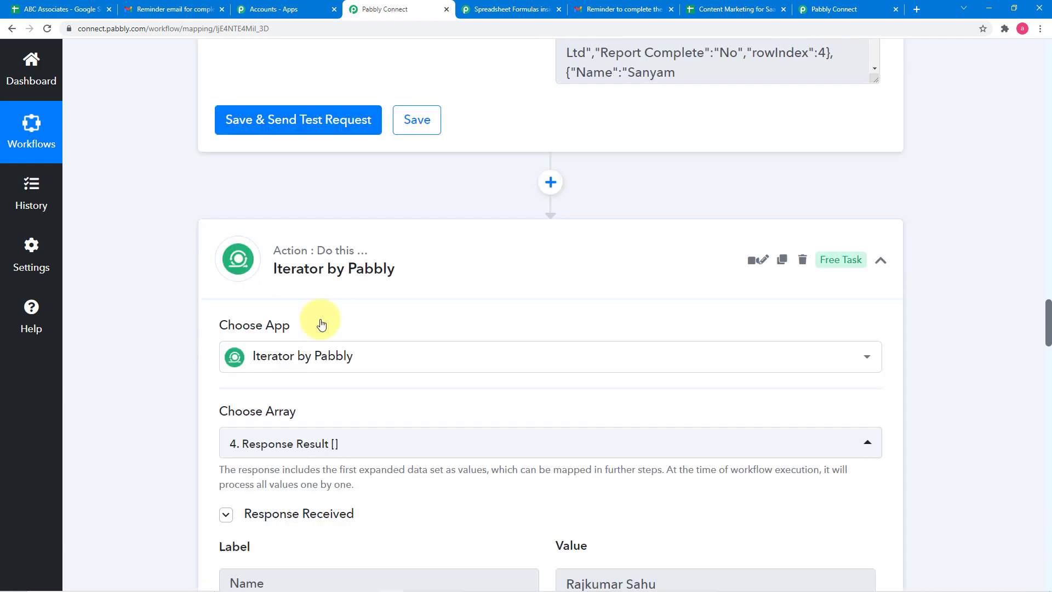
scroll(321, 324, "down", 4)
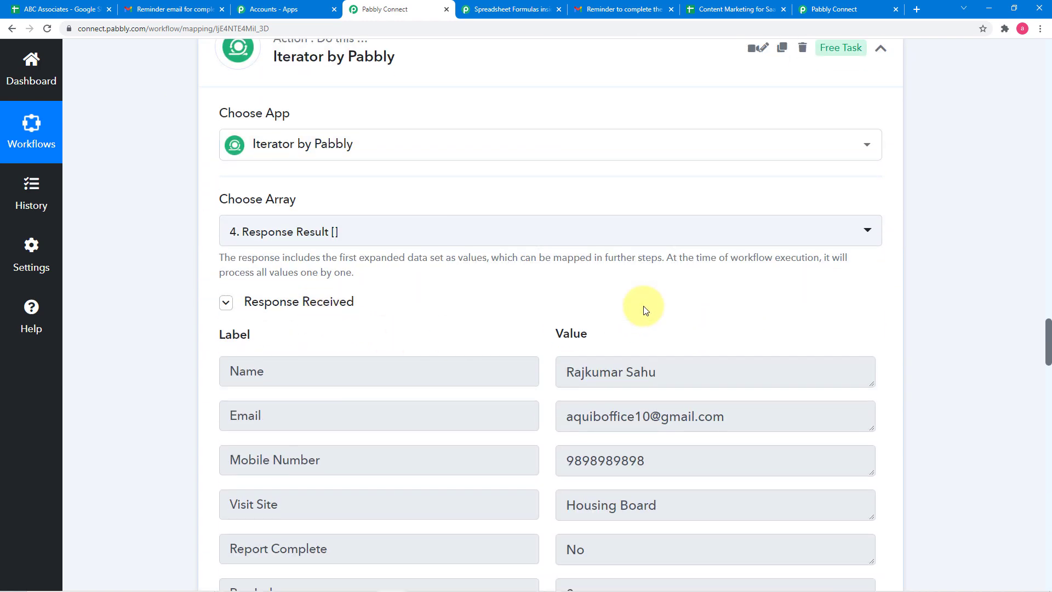
scroll(654, 442, "down", 2)
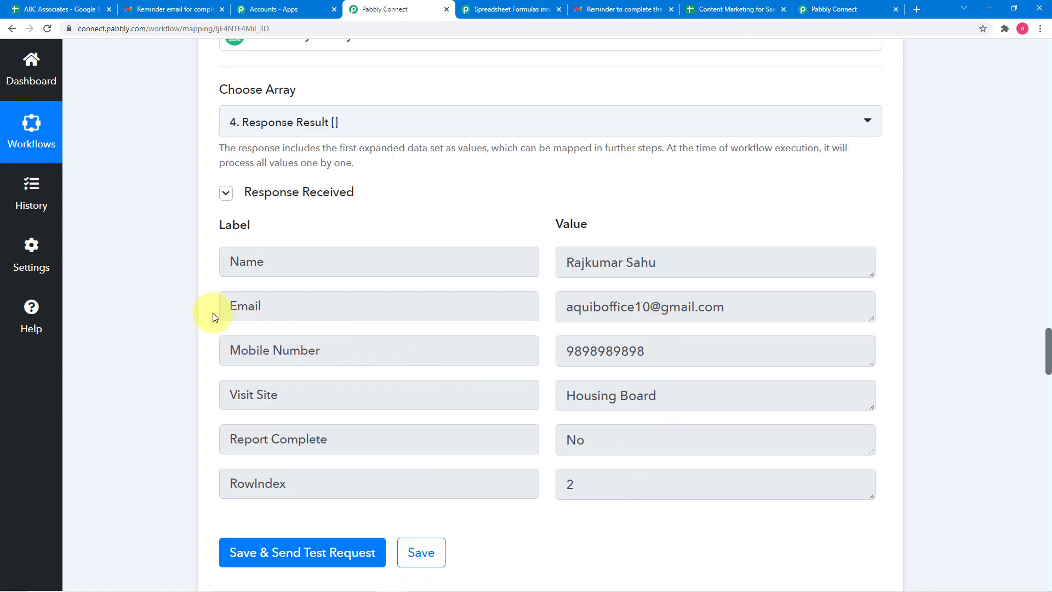
- Compare the second Filter by Pabbly condition with the Iterator's Report Complete field and check the filter's response
scroll(194, 307, "down", 9)
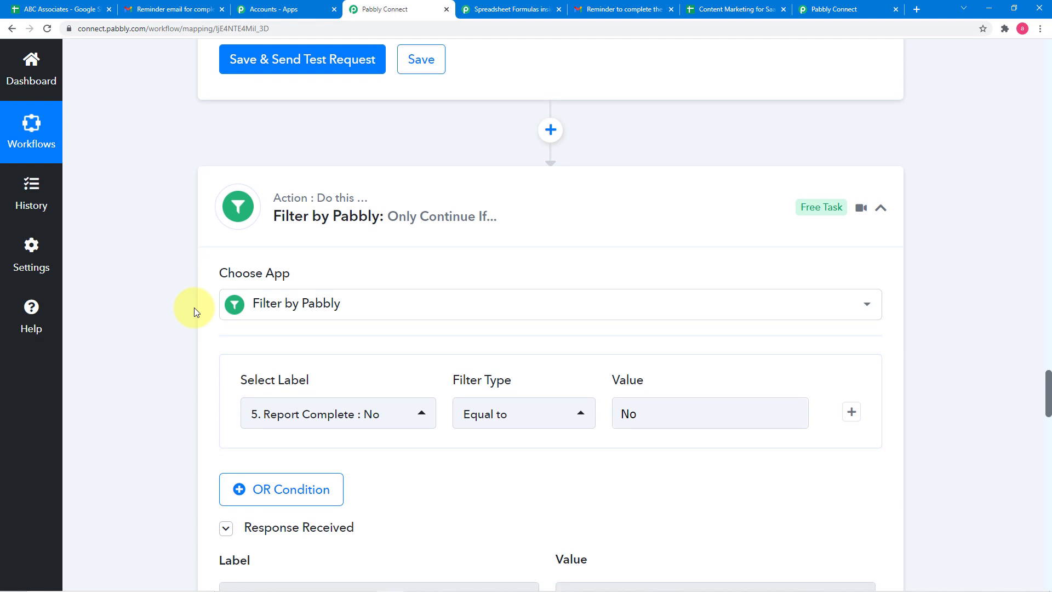
scroll(194, 308, "down", 2)
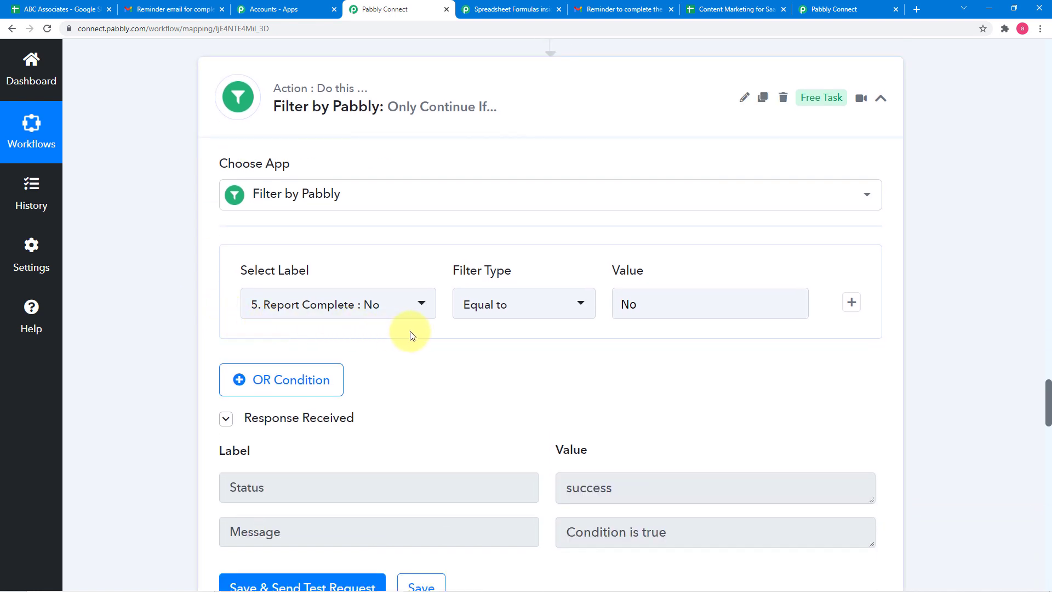
scroll(719, 295, "up", 3)
scroll(719, 295, "up", 3)
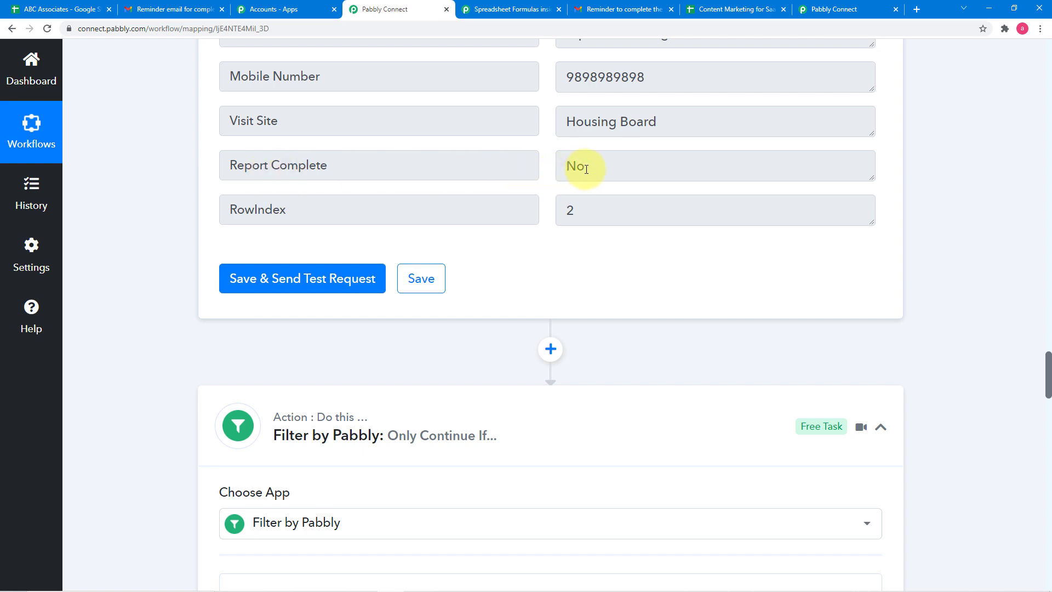
scroll(511, 373, "down", 1)
scroll(512, 373, "down", 3)
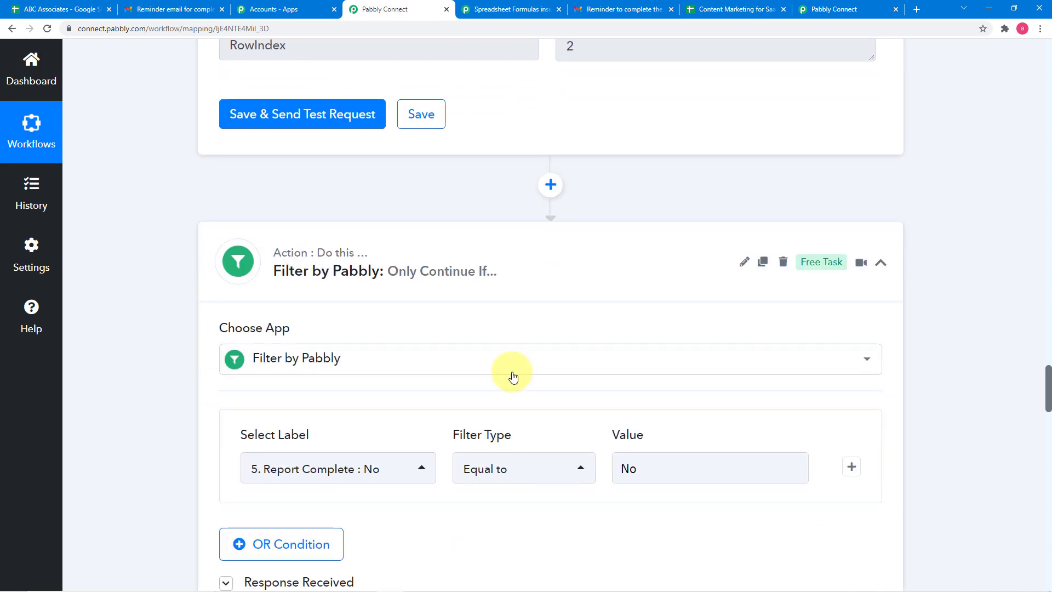
scroll(512, 376, "down", 7)
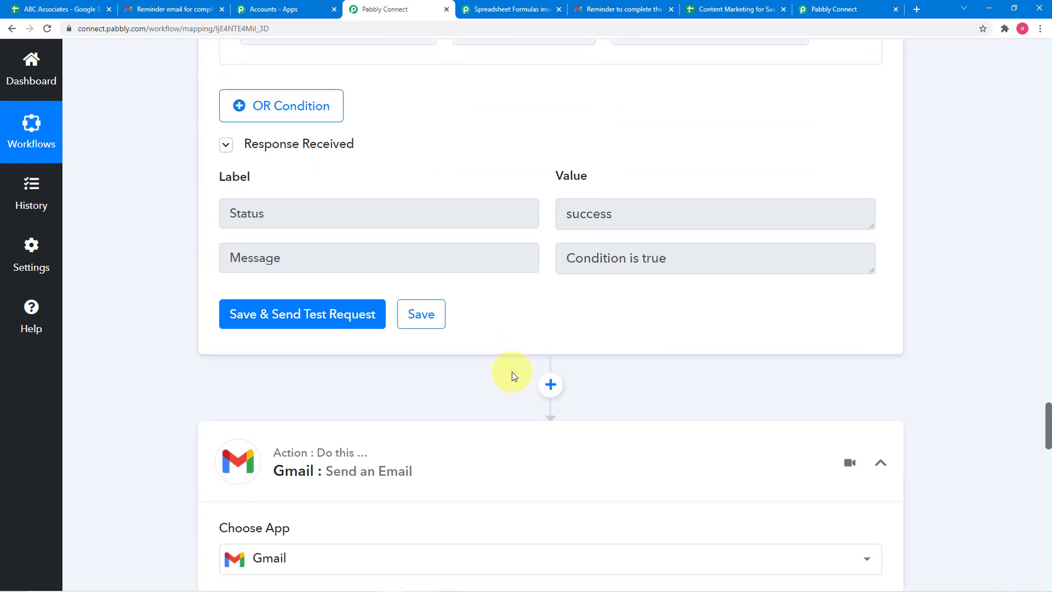
- Review the Gmail Send an Email action's recipient, sender, subject and content fields along with its response
scroll(472, 282, "down", 5)
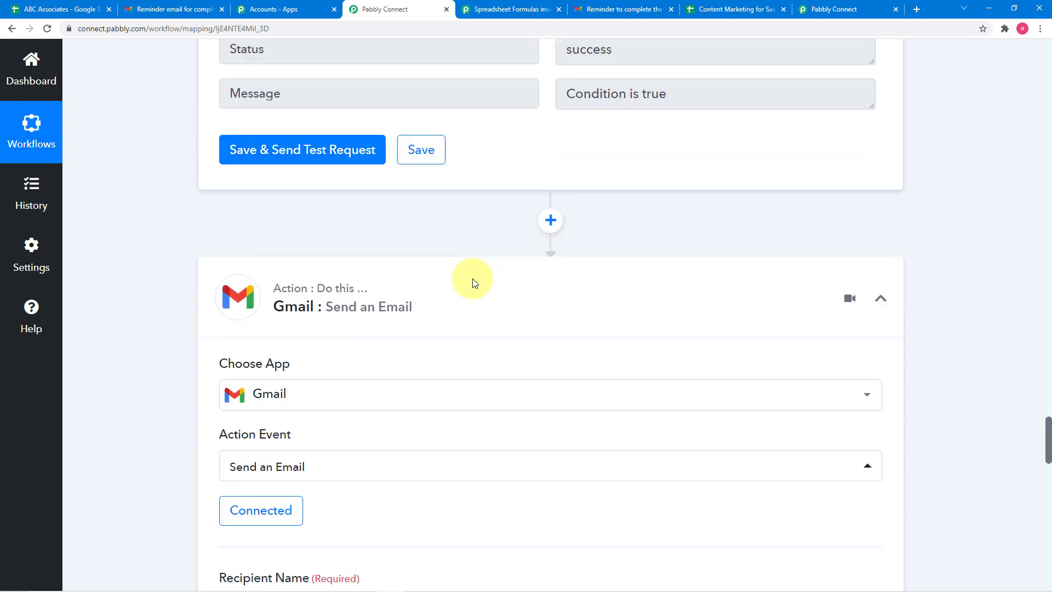
scroll(473, 283, "down", 2)
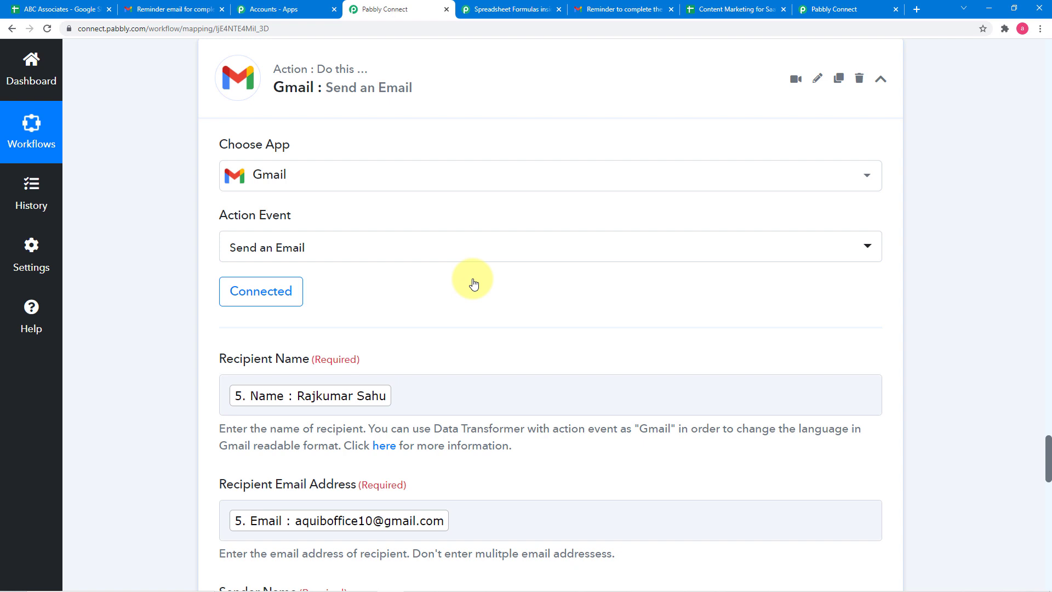
scroll(395, 304, "down", 4)
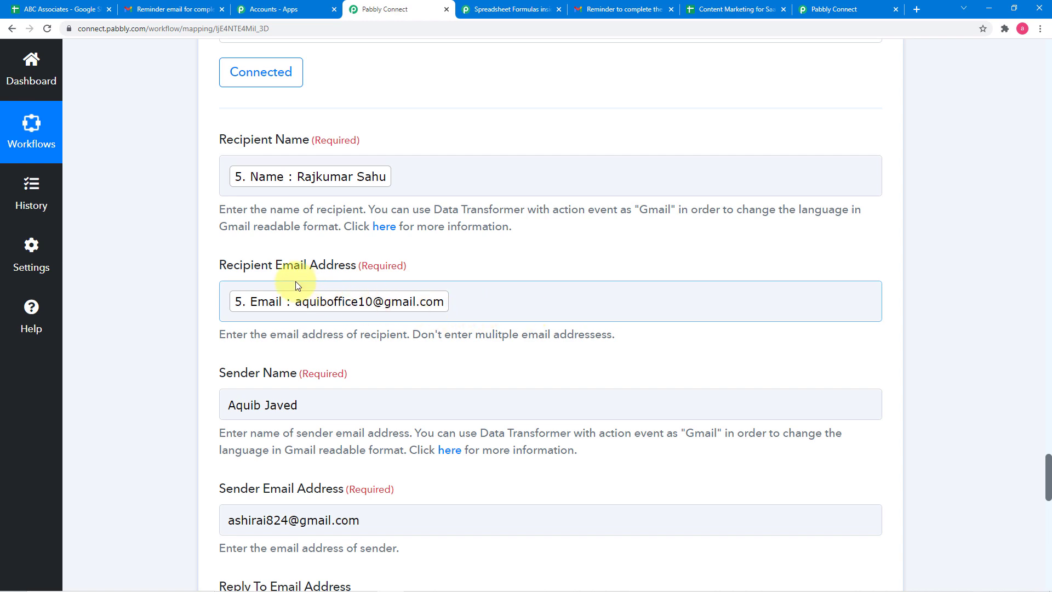
scroll(393, 287, "down", 4)
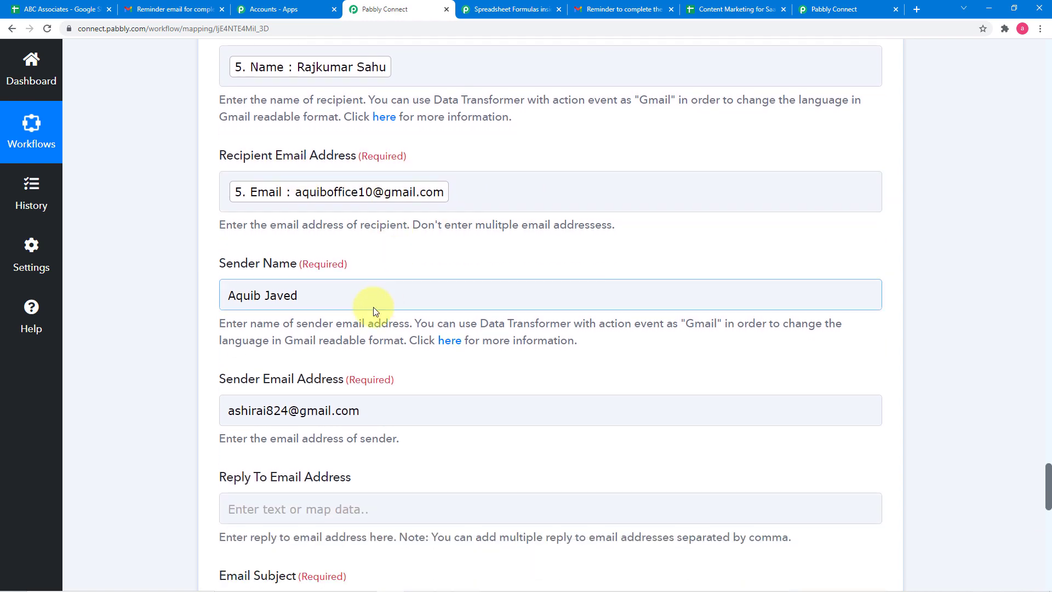
scroll(373, 307, "down", 4)
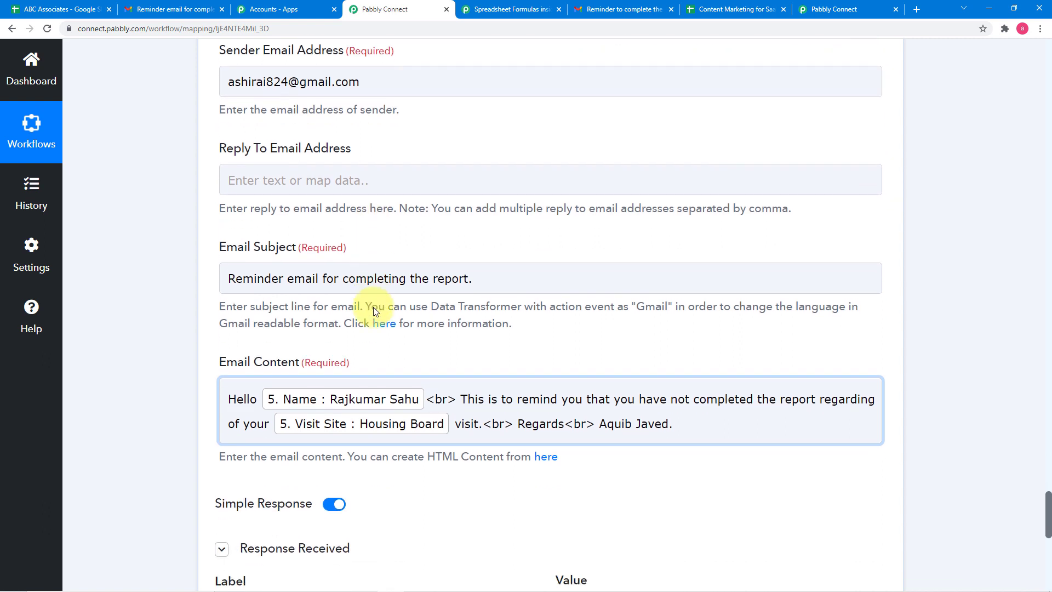
scroll(373, 307, "down", 2)
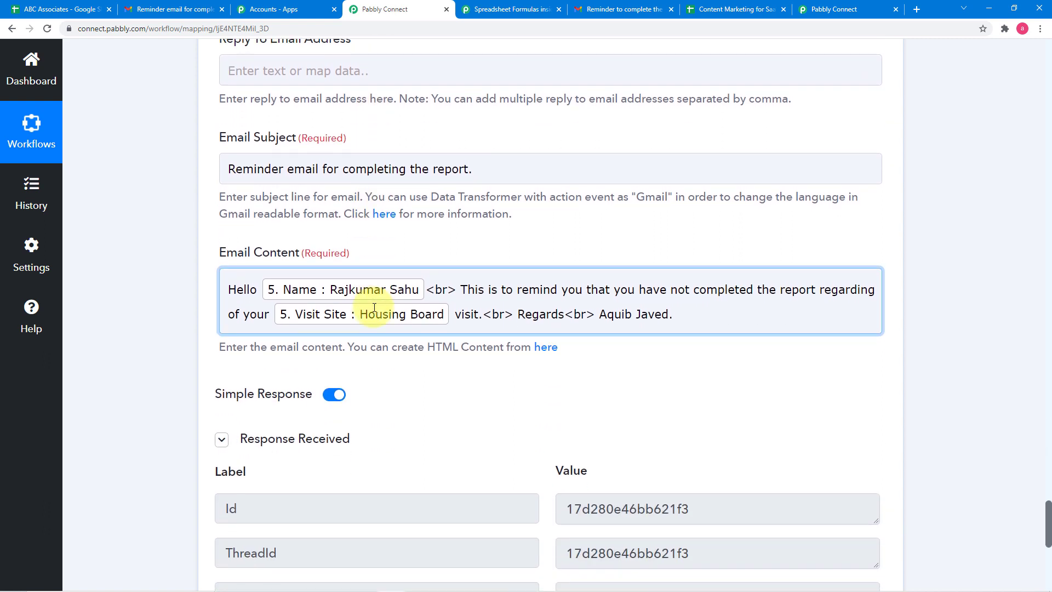
scroll(173, 283, "down", 5)
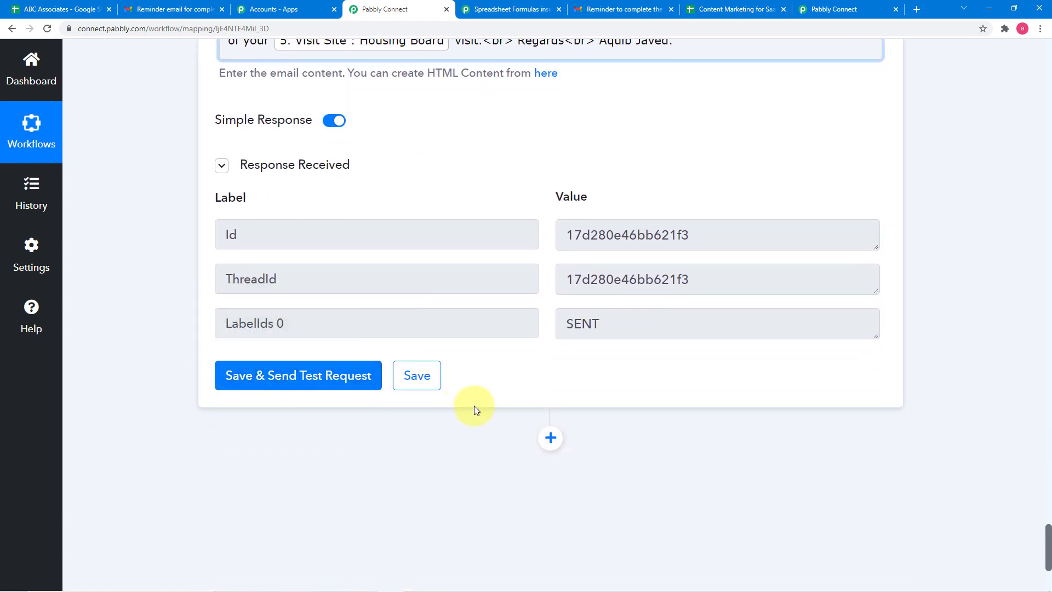
- Check the received reminder message in Gmail, return to the Pabbly Connect workflow and save the Gmail action
left_click(171, 9)
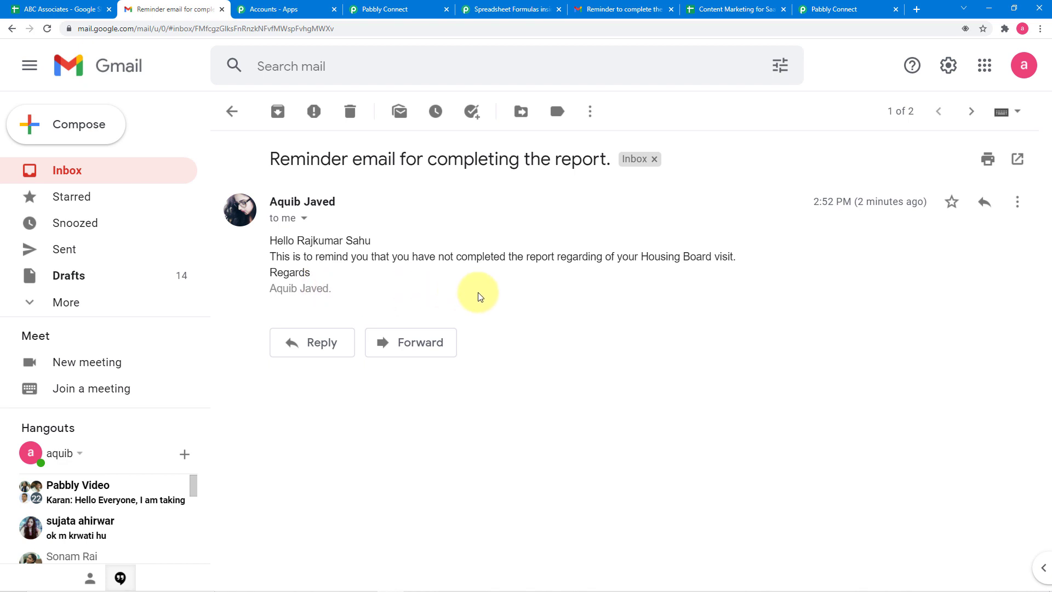
left_click(419, 15)
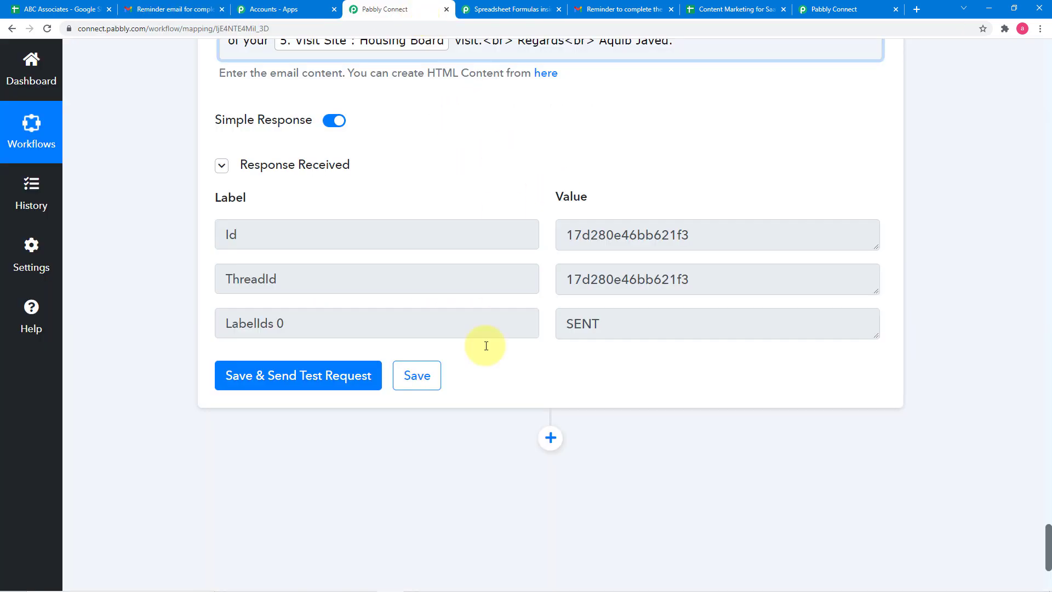
left_click(433, 390)
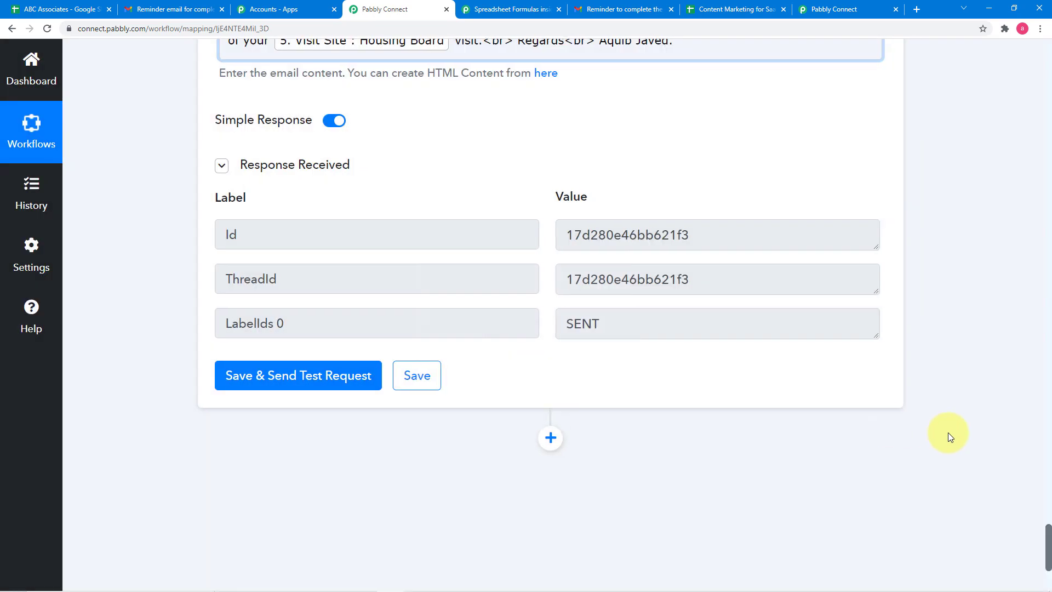
scroll(949, 435, "up", 10)
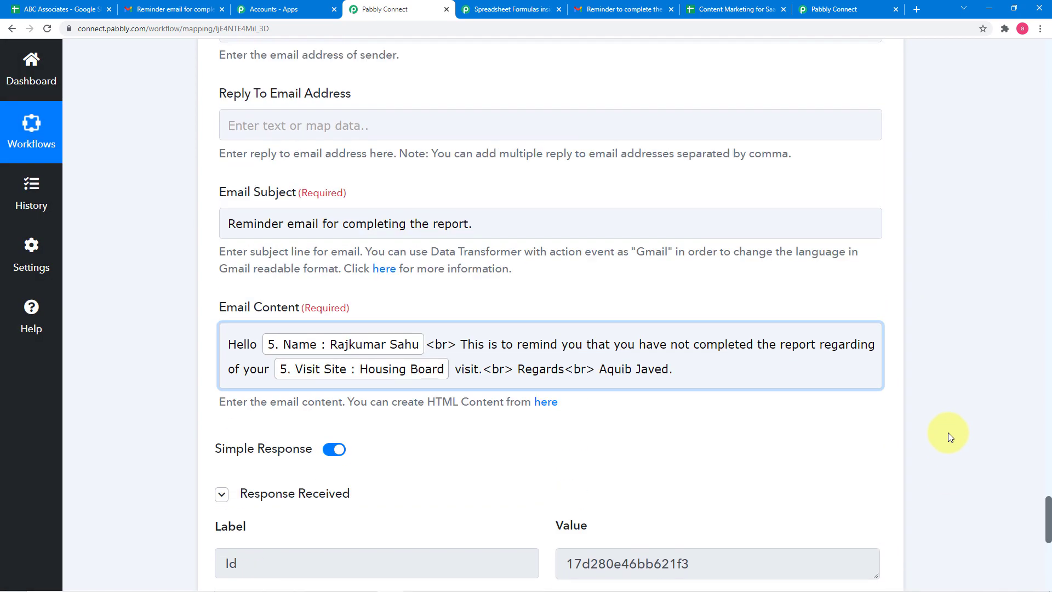
scroll(948, 433, "up", 3)
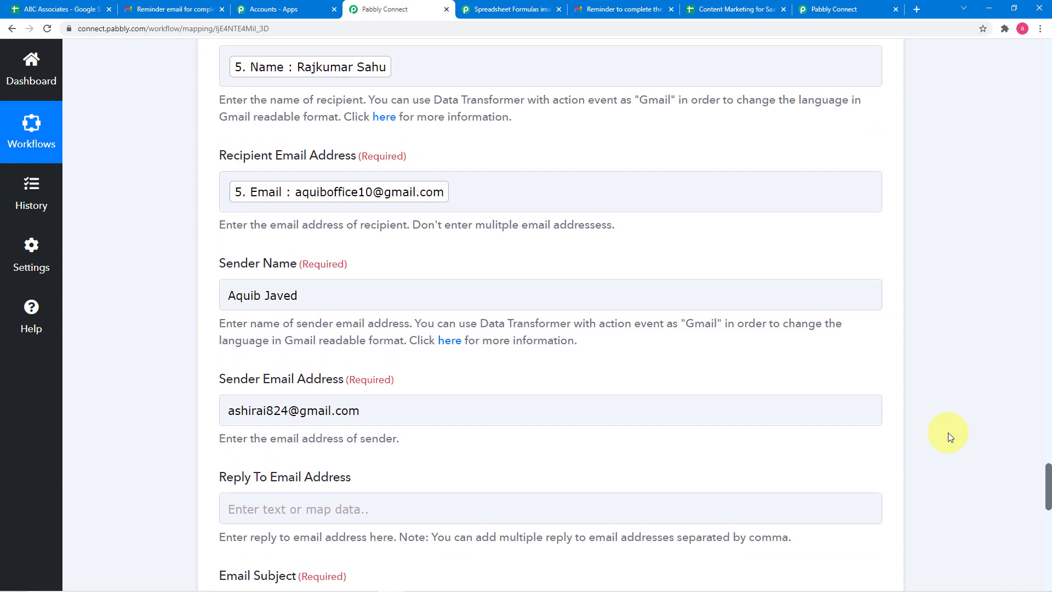
scroll(949, 437, "up", 7)
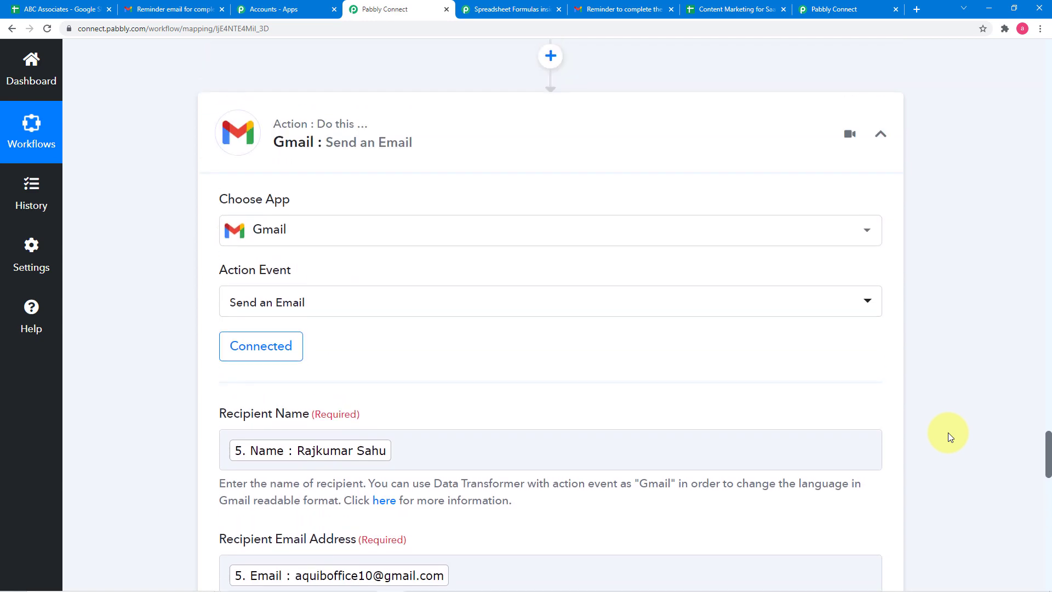